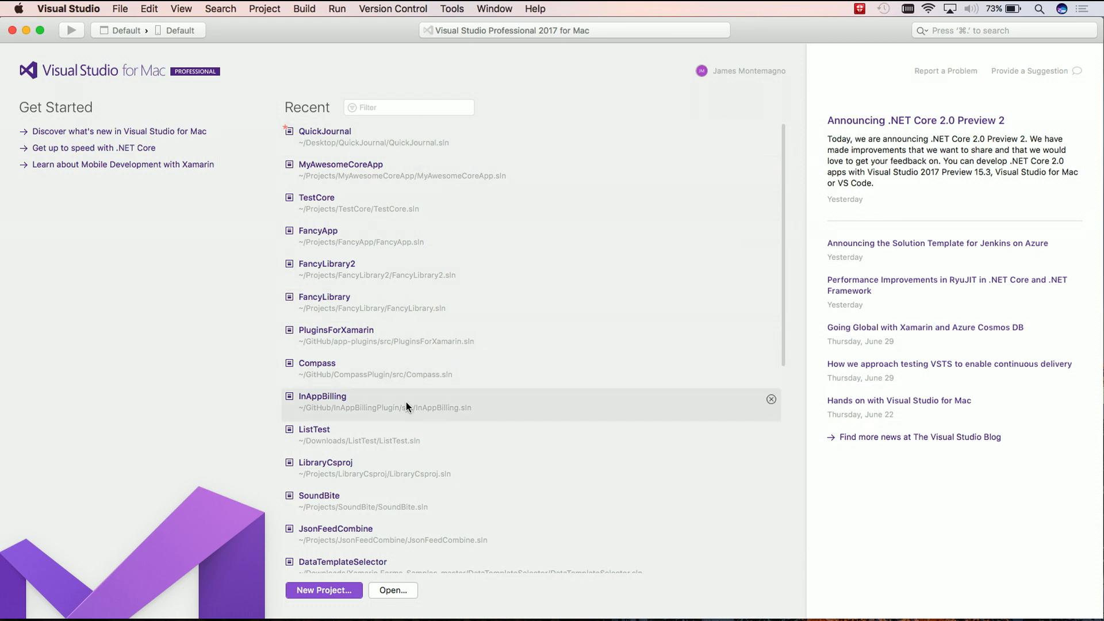
Filter the recent projects by "mya" and clear the filter again
click(385, 105)
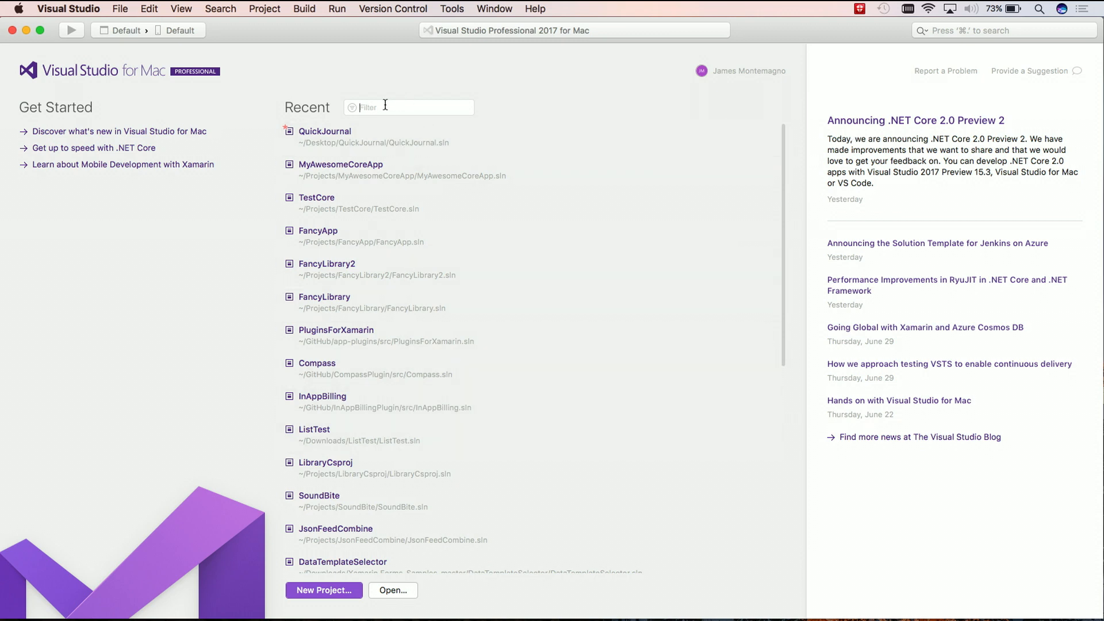
text(mya)
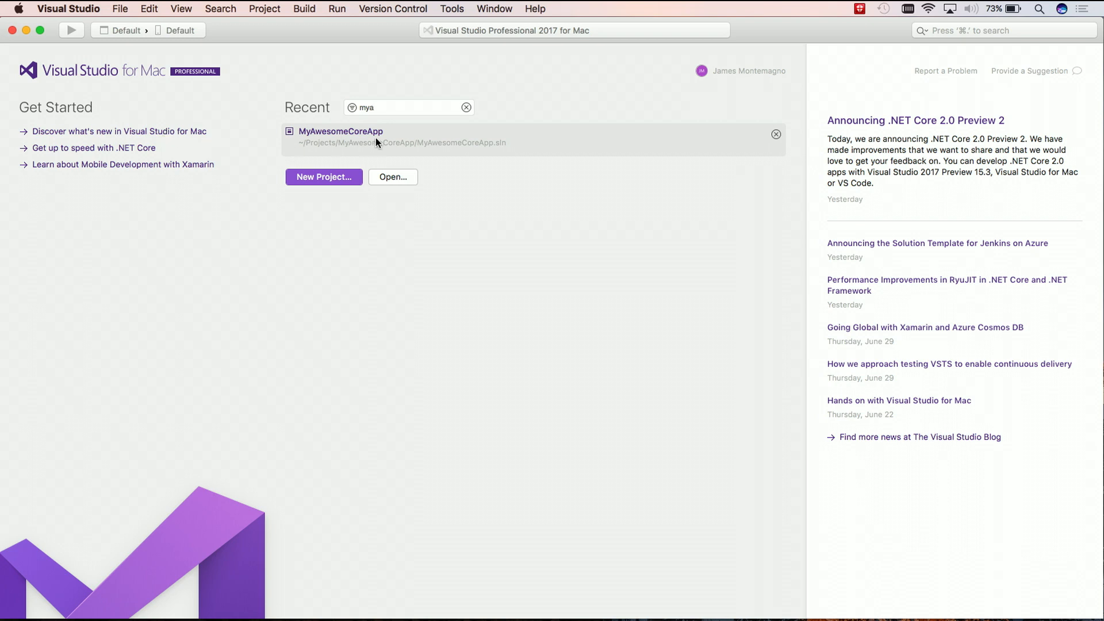
click(466, 108)
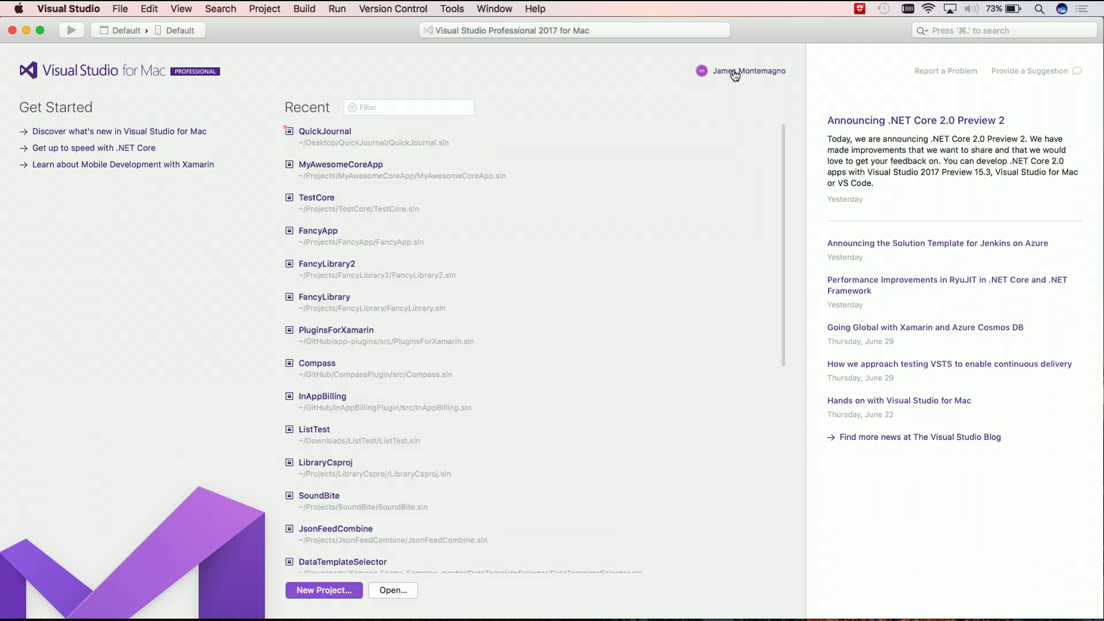
View the signed-in account's details and linked accounts, and close the account window
click(734, 74)
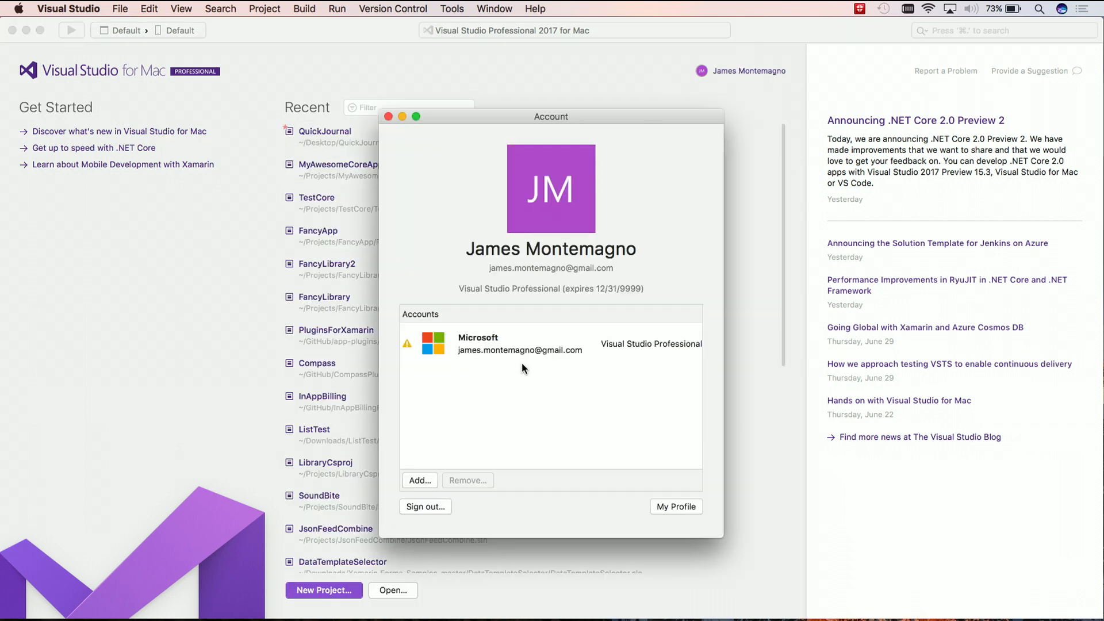
click(387, 117)
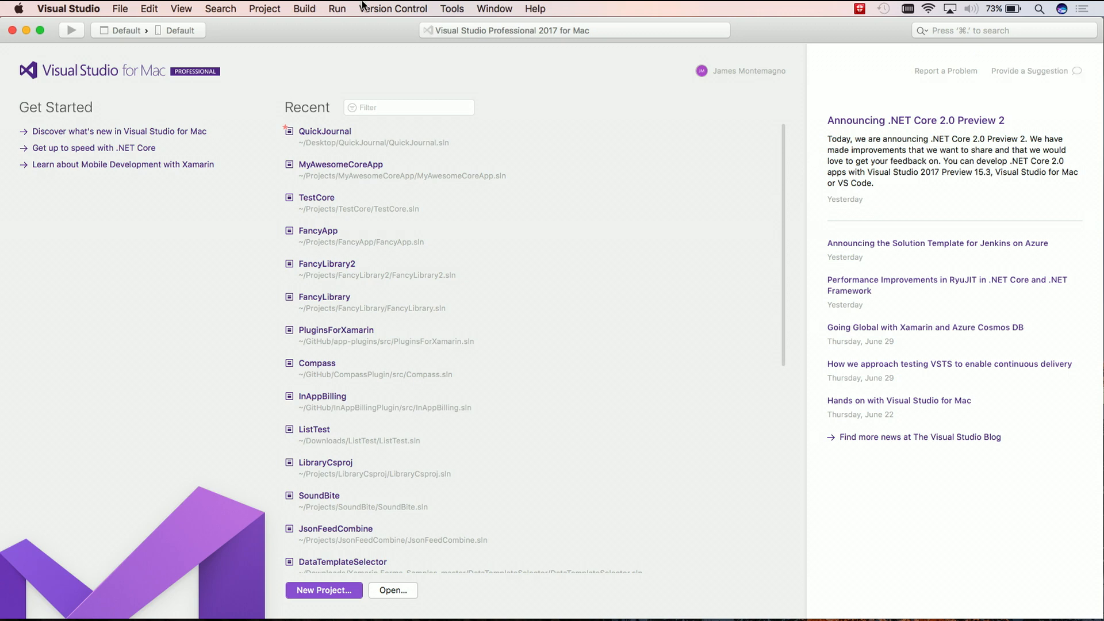
click(68, 7)
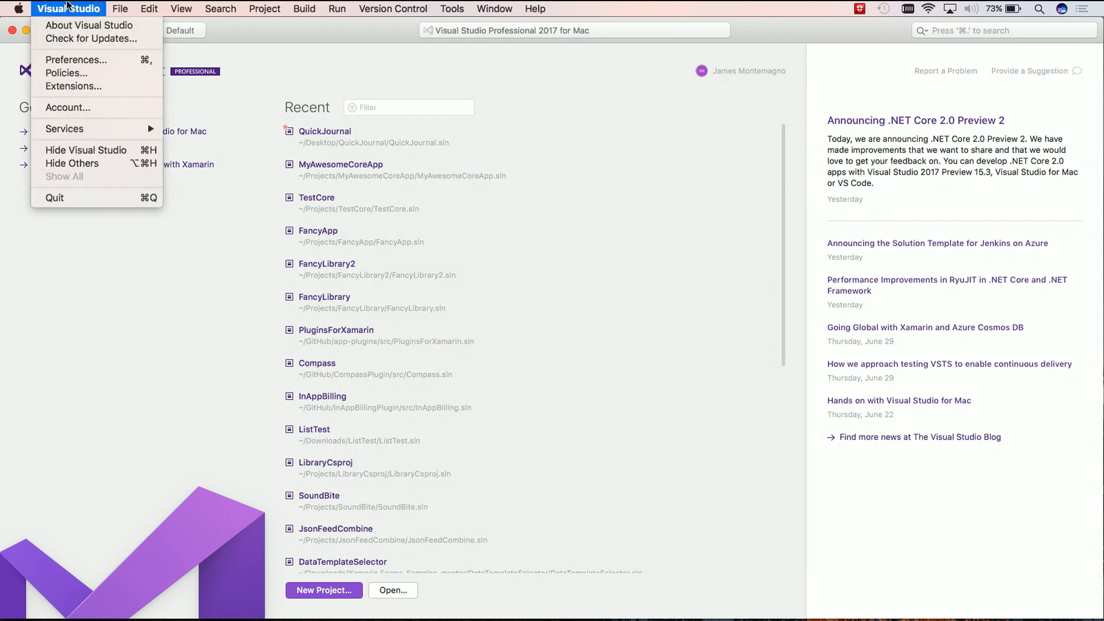
click(167, 311)
Start a new project from the .NET Standard Library template of the .NET Core category
scroll(317, 537, down, 1)
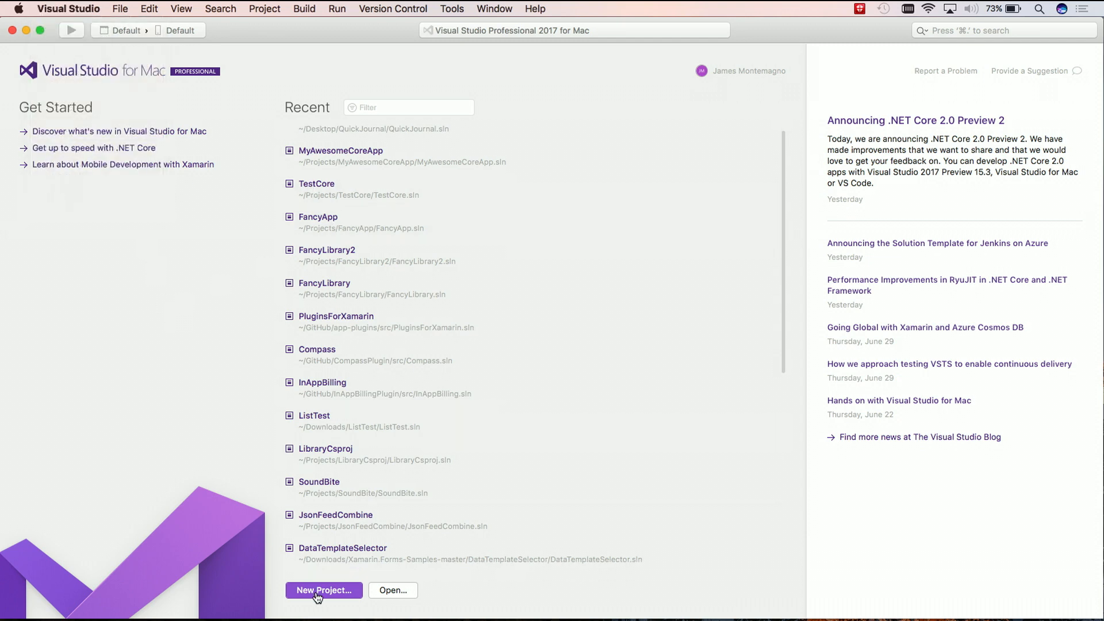
click(315, 594)
click(462, 194)
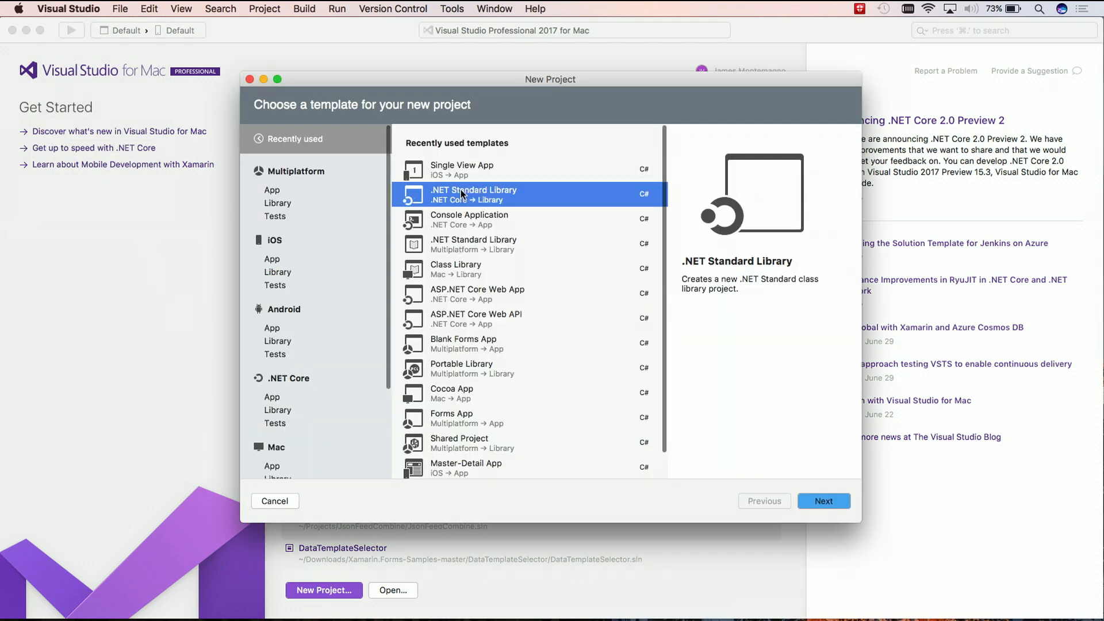
click(816, 501)
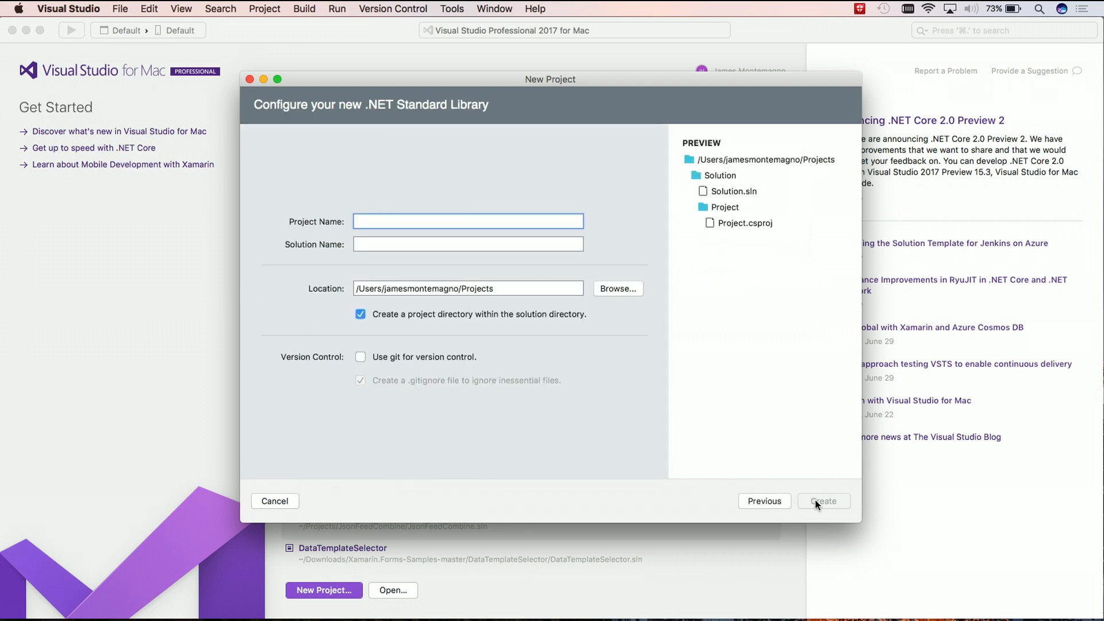
Name the project and solution MyVSMacCode and create it in the preset projects folder
text(MyA)
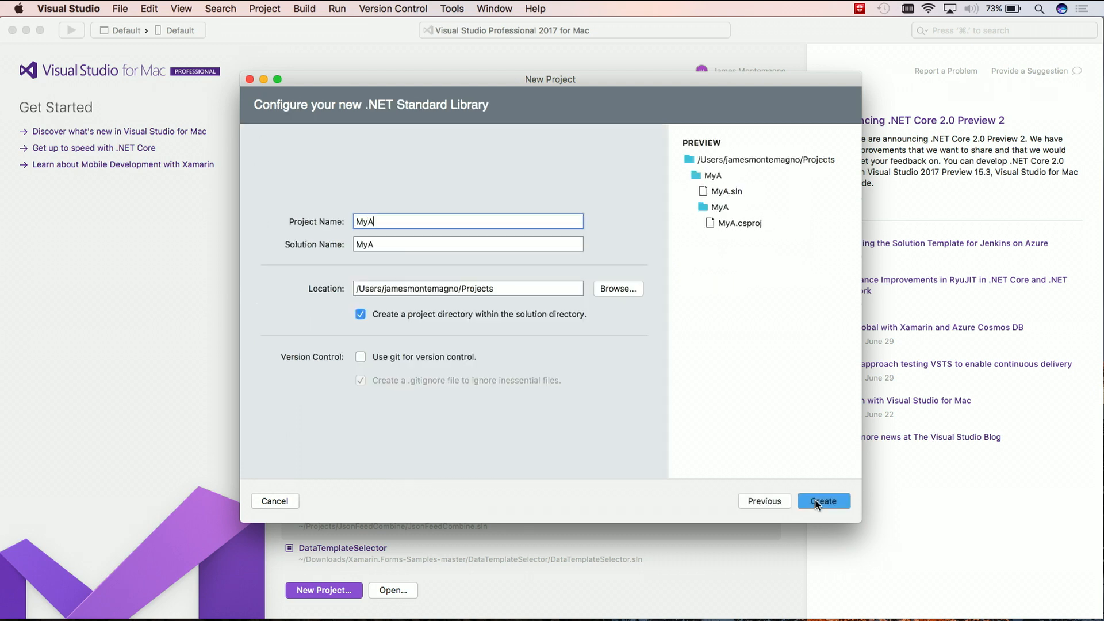
key(BackSpace)
text(VSMacCode)
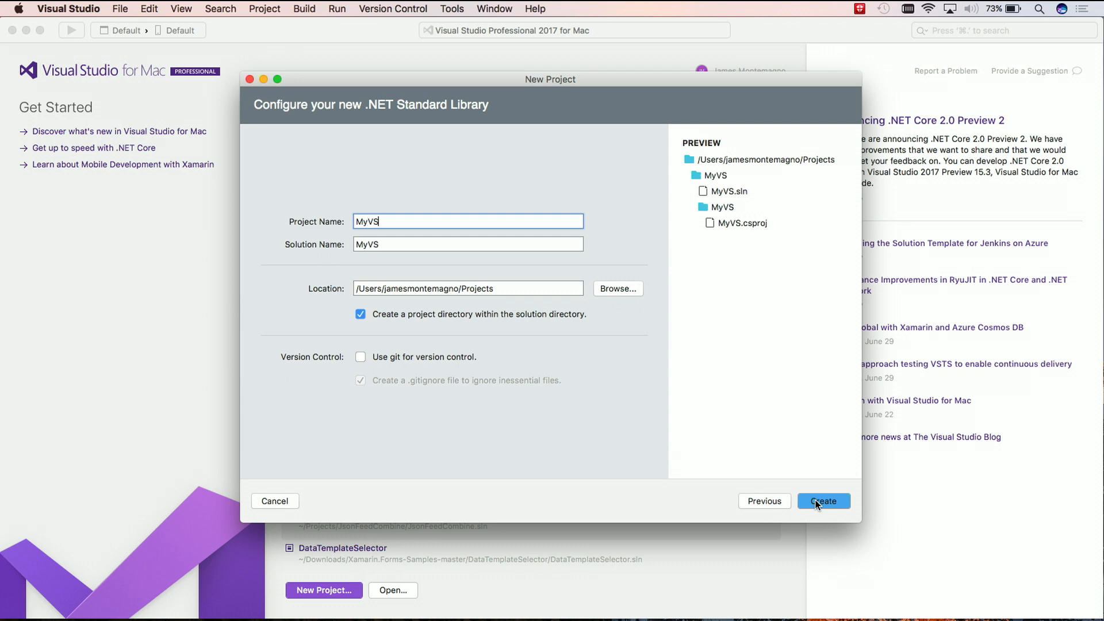
click(815, 501)
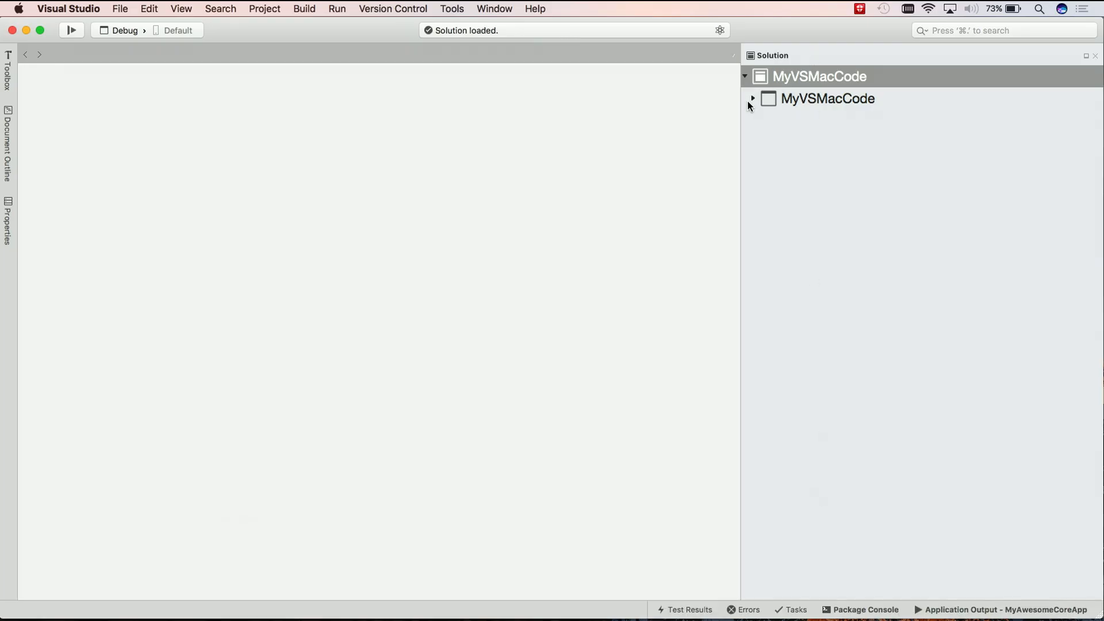
Expand the MyVSMacCode project and its dependencies, and restore the solution's NuGet packages
click(751, 99)
click(761, 121)
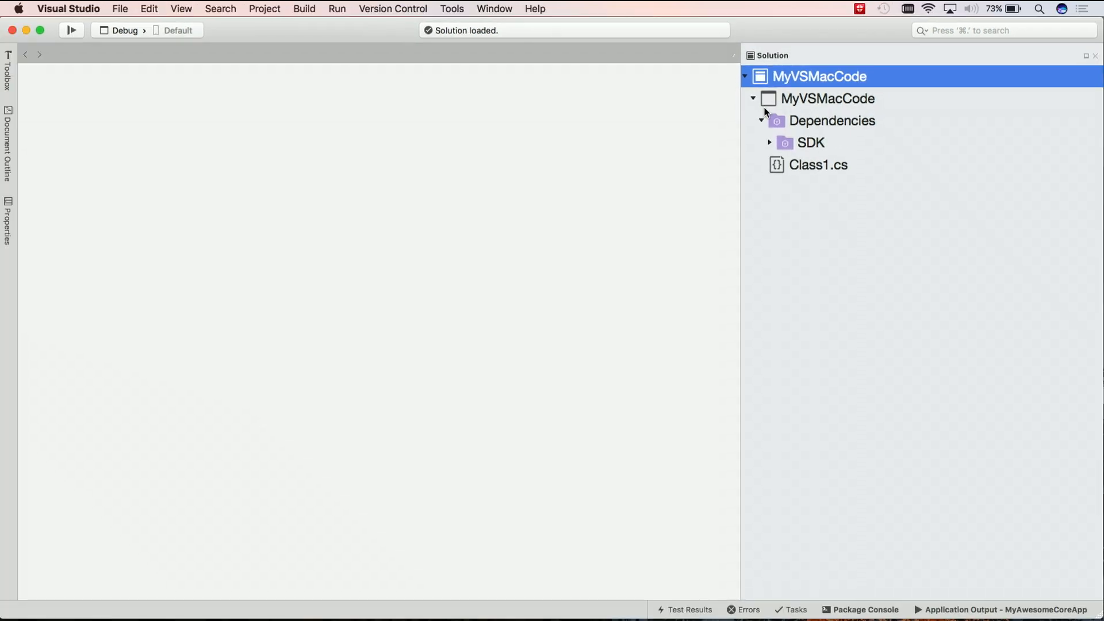
right_click(782, 78)
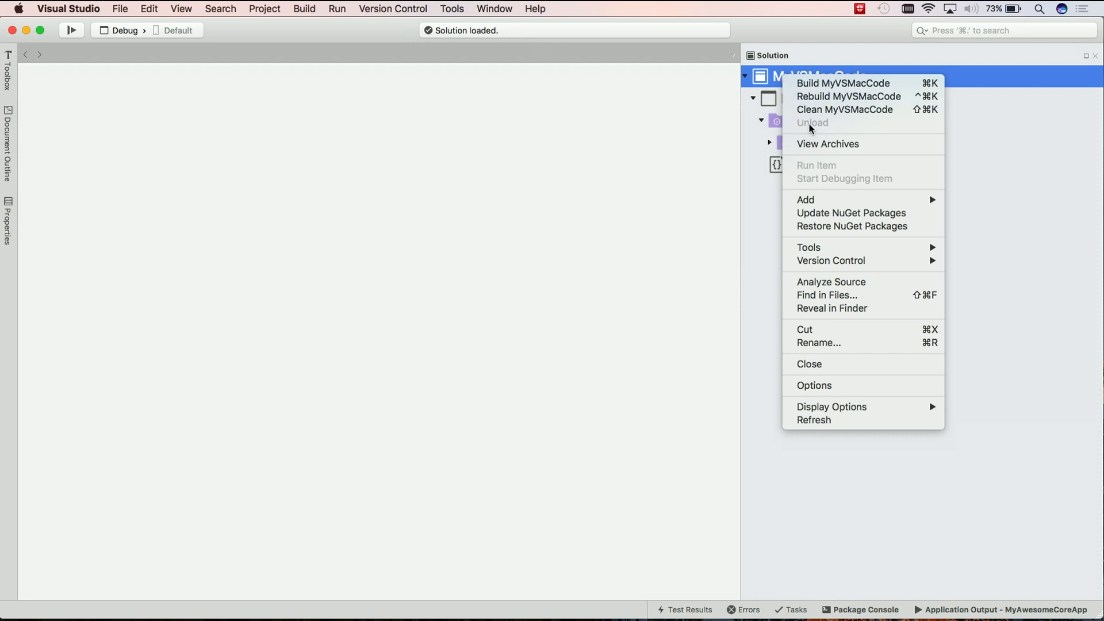
click(838, 227)
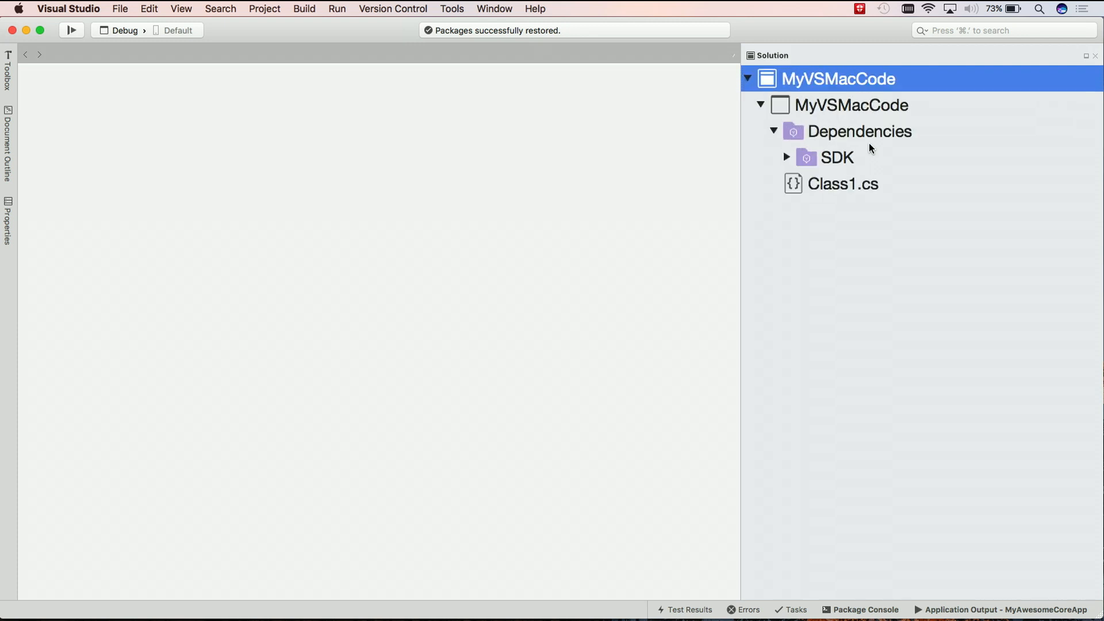
Open Class1.cs and place the cursor after the closing brace of the class
double_click(828, 186)
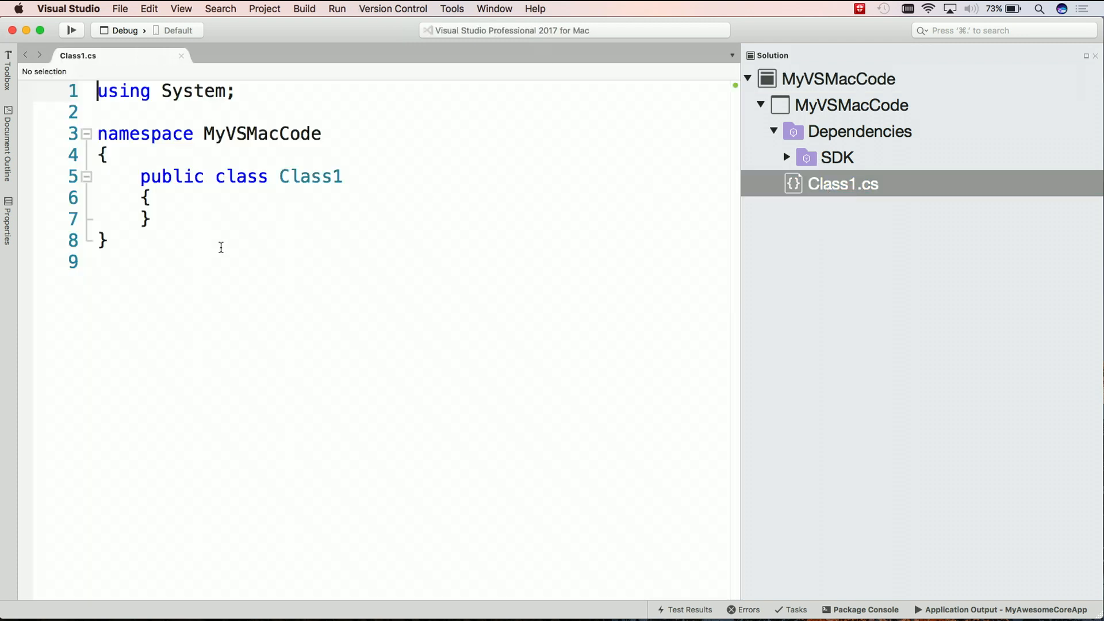
click(256, 259)
click(190, 228)
Shrink the Class1.cs editor text and enlarge it back to its previous size
key(super+minus)
key(super+minus)
key(super+minus)
key(super+minus)
key(super+plus)
key(super+plus)
key(super+plus)
key(super+plus)
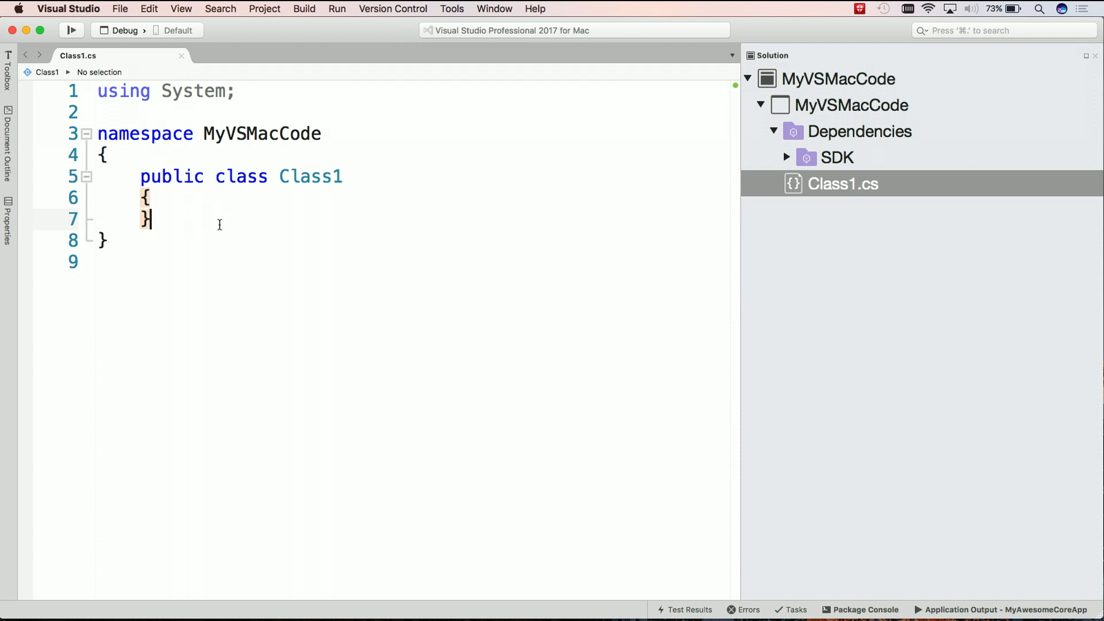
Open the Visual Style preferences, view the available interface languages and keep the language set to (Default)
click(90, 11)
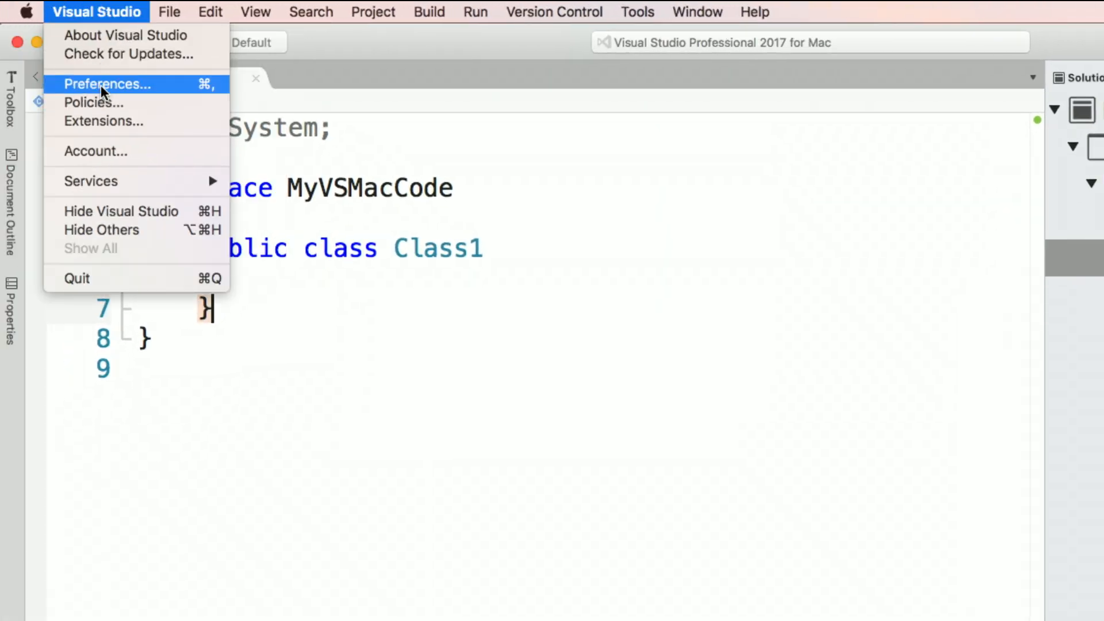
click(101, 85)
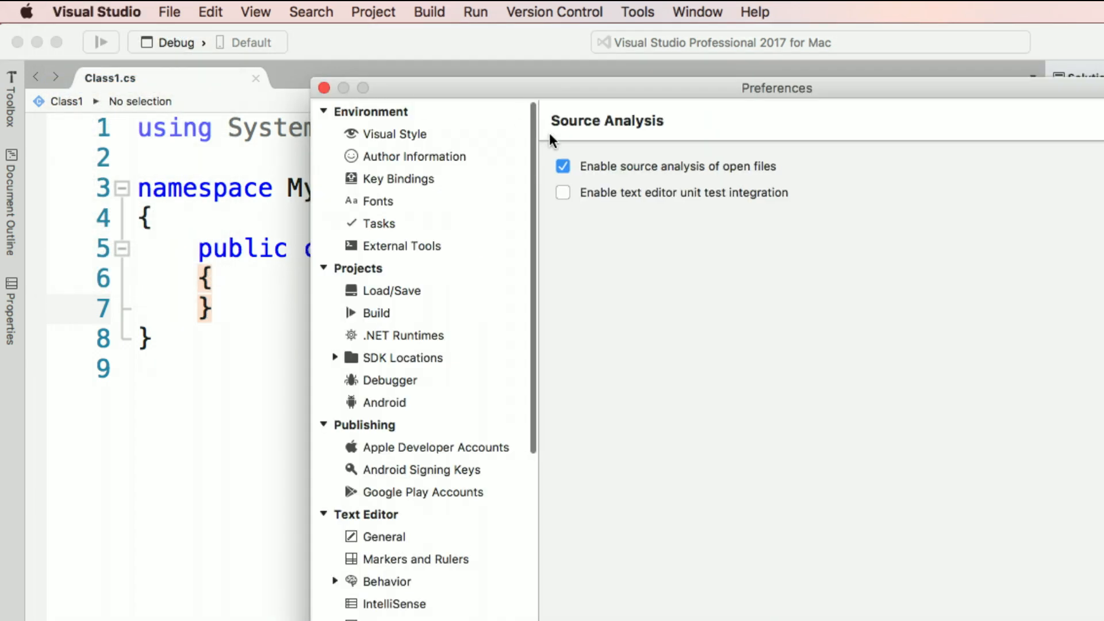
click(437, 137)
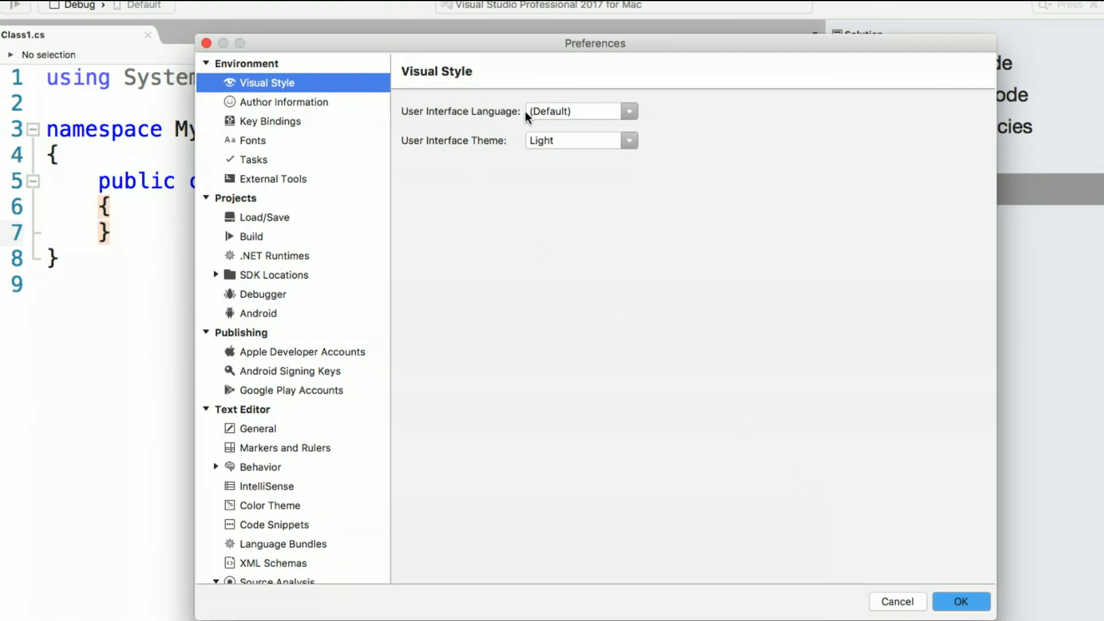
click(568, 114)
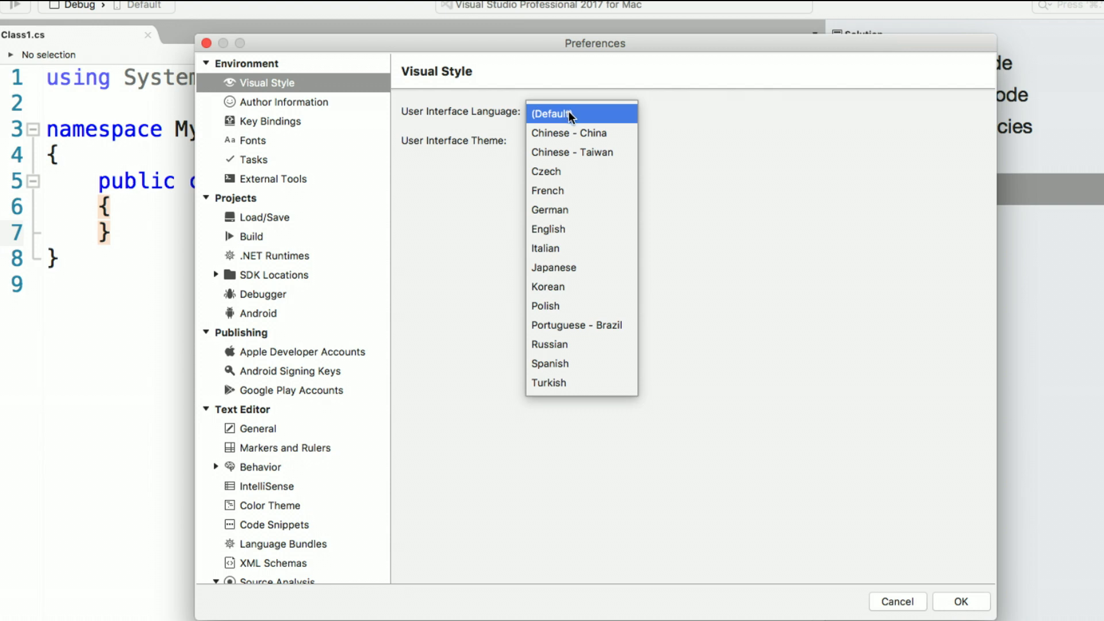
click(571, 117)
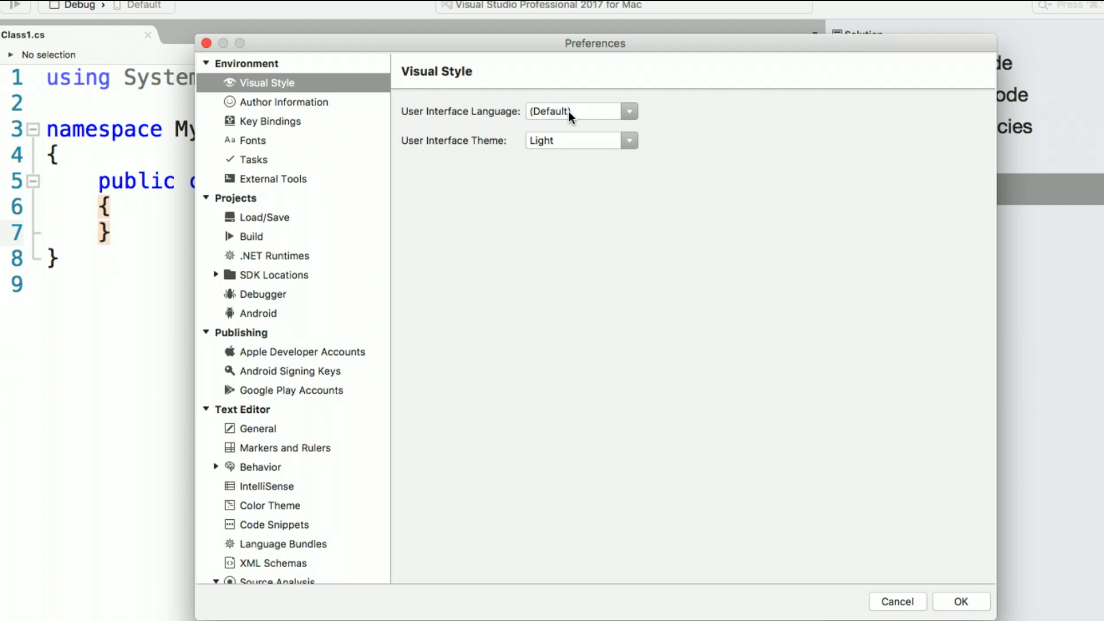
Set the user interface theme to Dark and restart Visual Studio to apply it
click(607, 143)
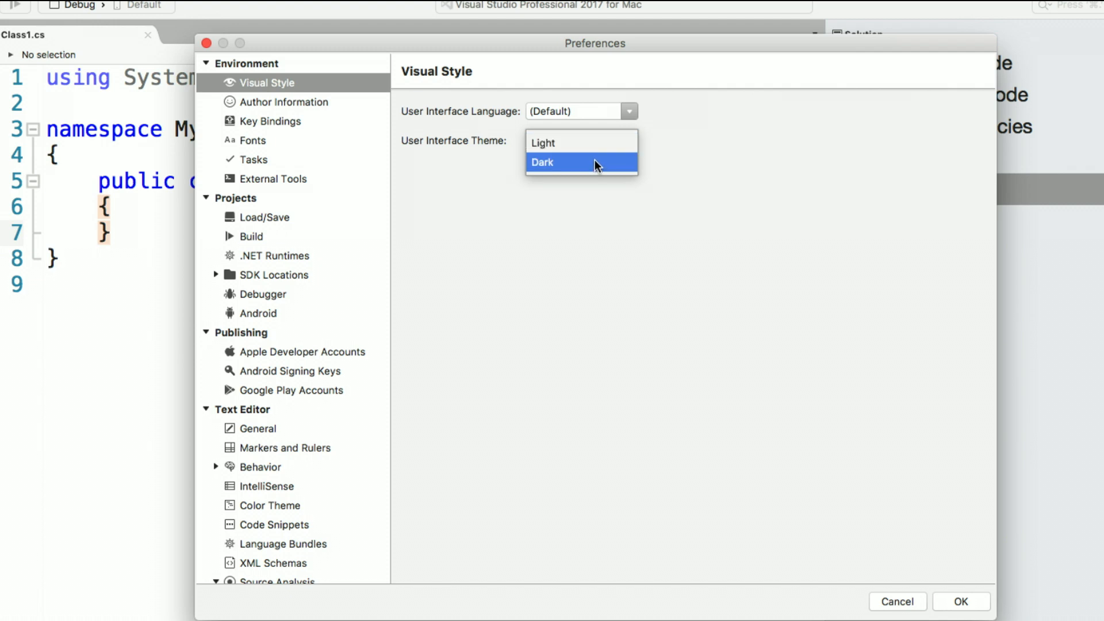
click(595, 164)
click(543, 196)
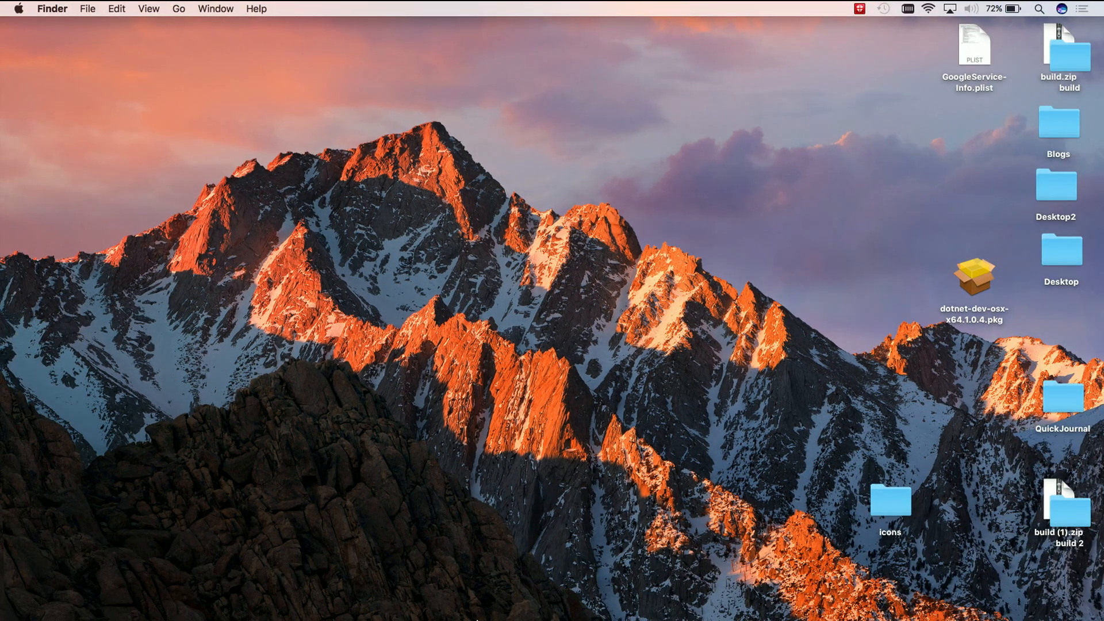
mouse_move(470, 619)
click(413, 598)
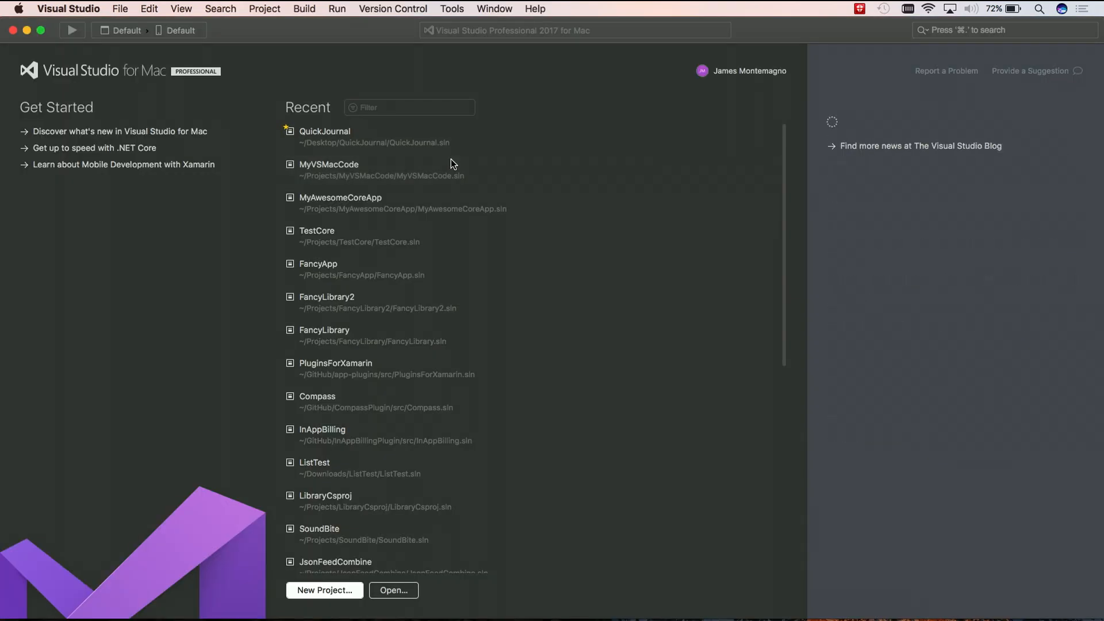
Reopen the MyVSMacCode solution, expand its project and dependencies, and place the cursor at the class's opening brace
click(333, 167)
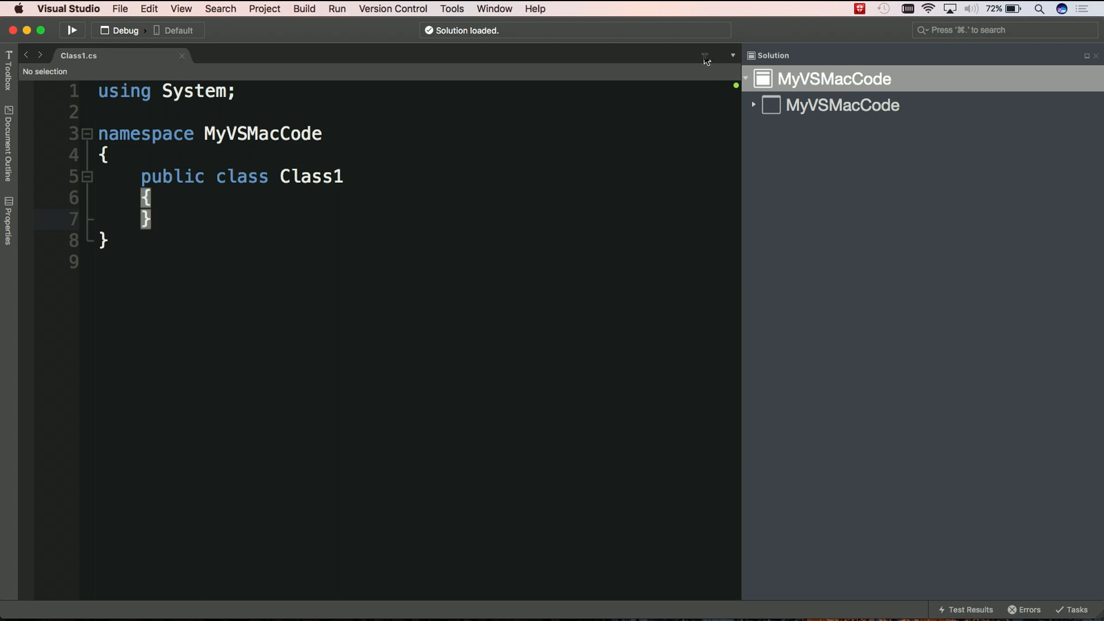
click(753, 105)
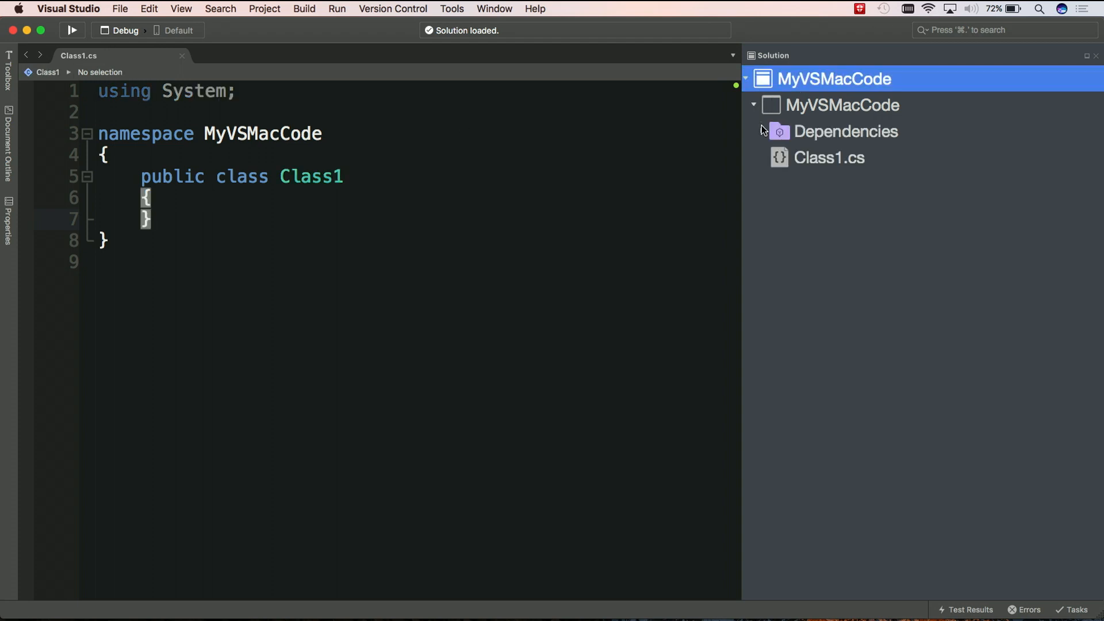
click(761, 131)
click(371, 197)
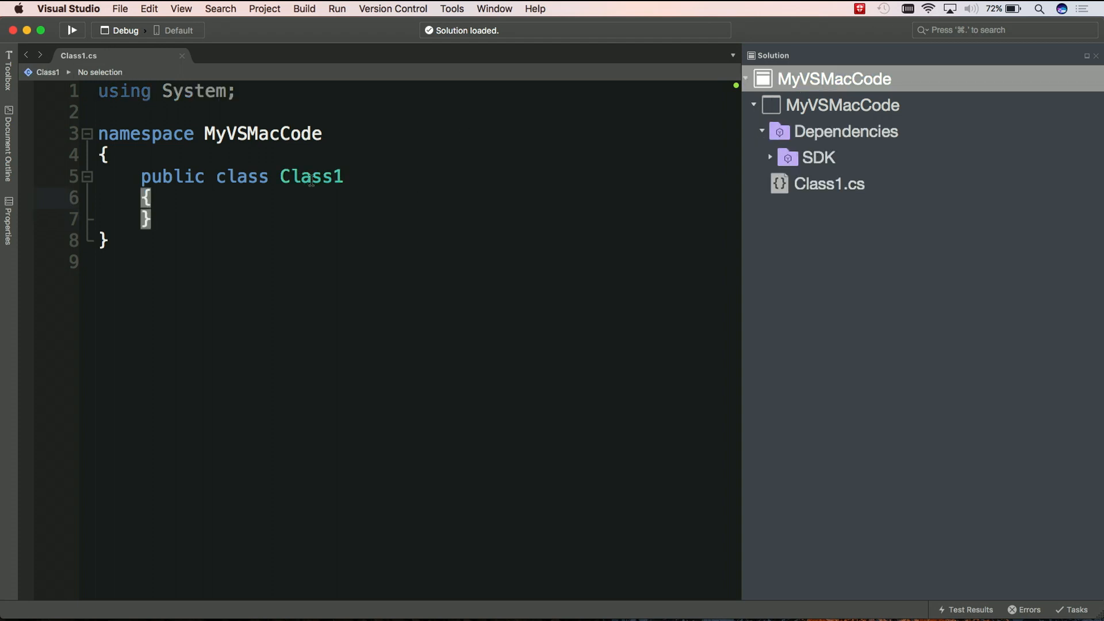
mouse_move(311, 180)
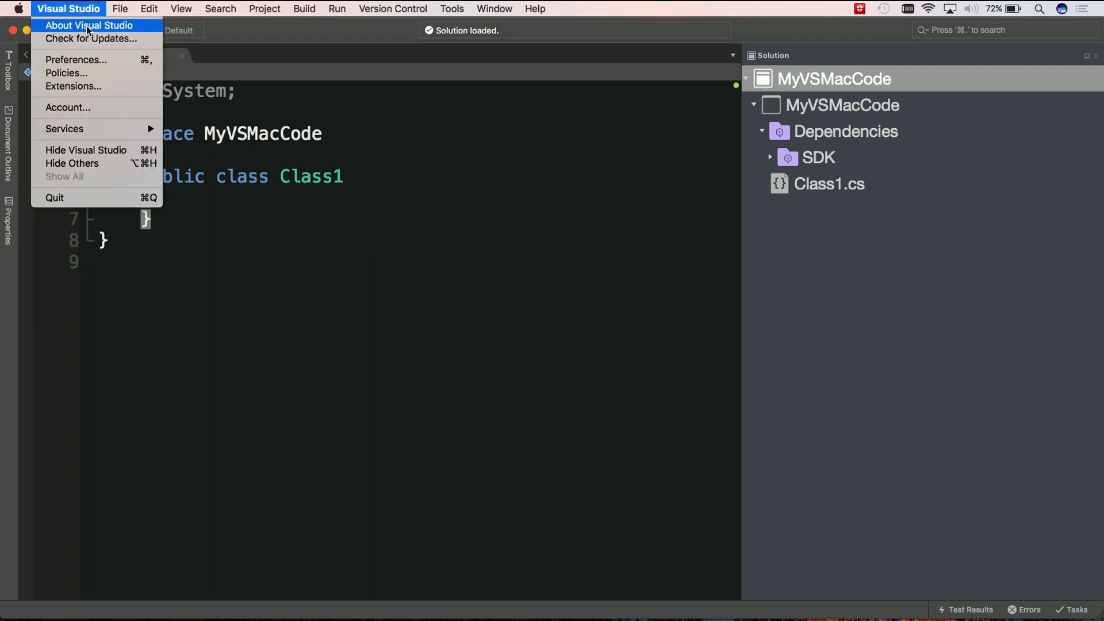
View the Author Information preferences, and switch the key bindings scheme to Xcode and browse its shortcuts
click(95, 62)
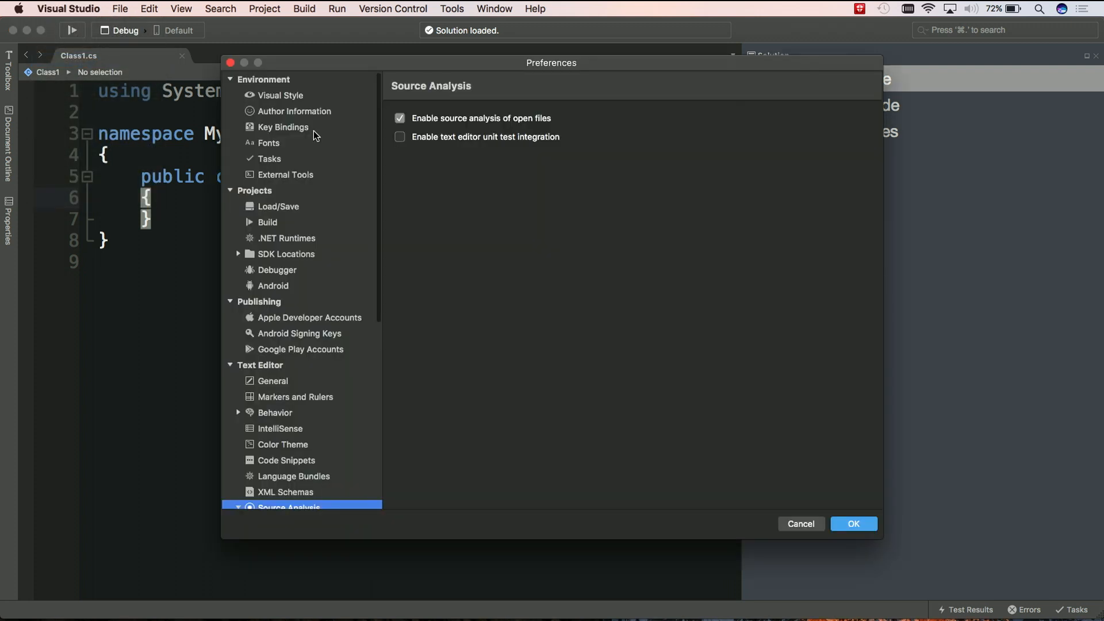
click(281, 92)
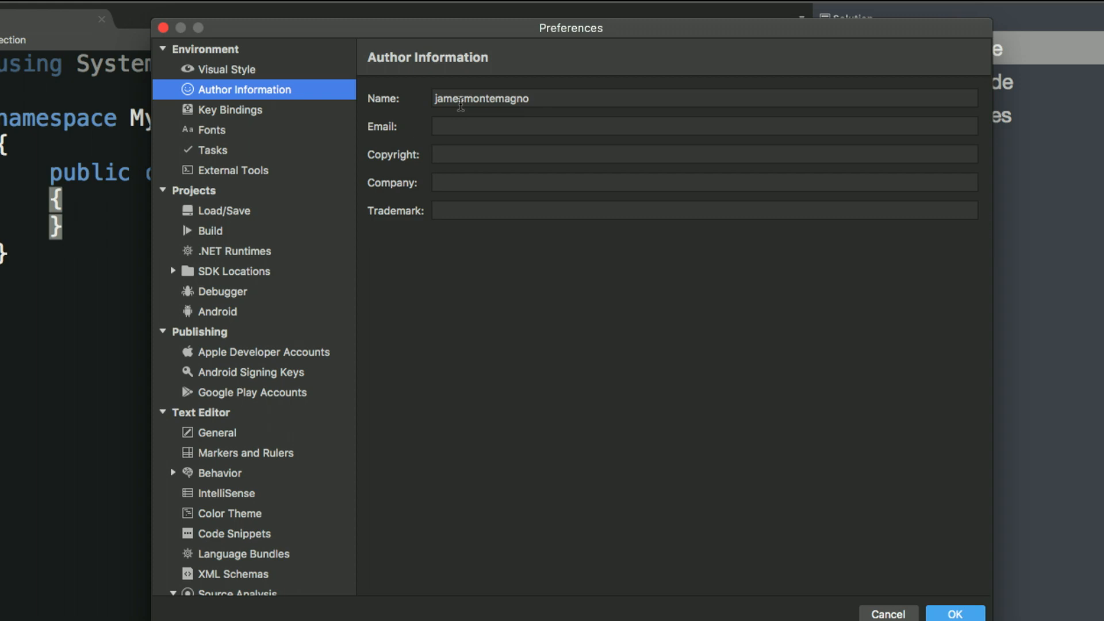
click(255, 115)
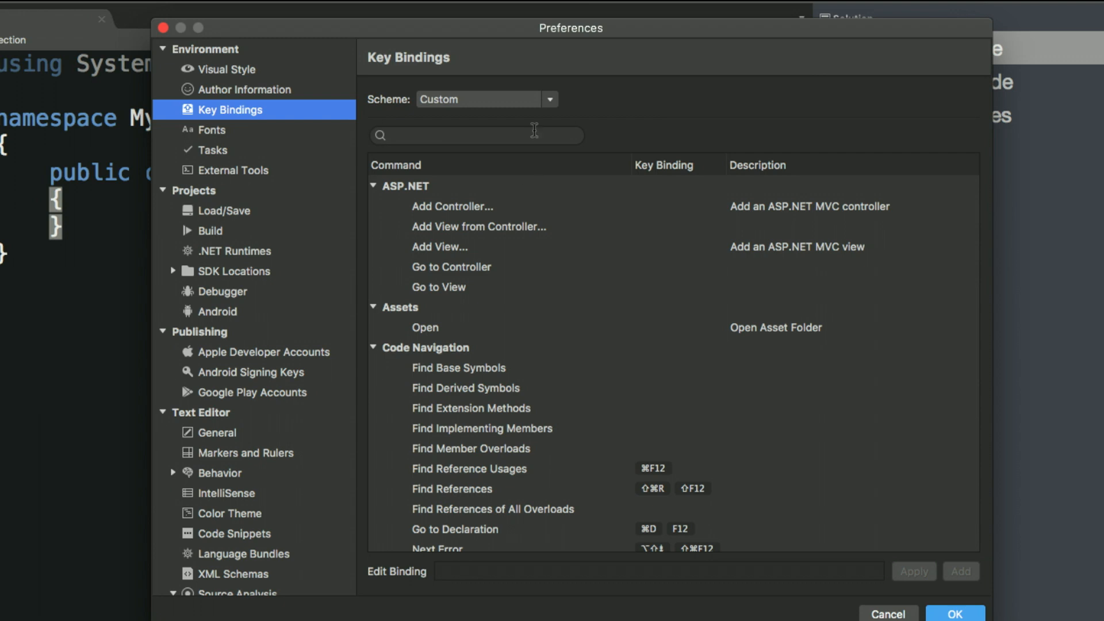
click(550, 102)
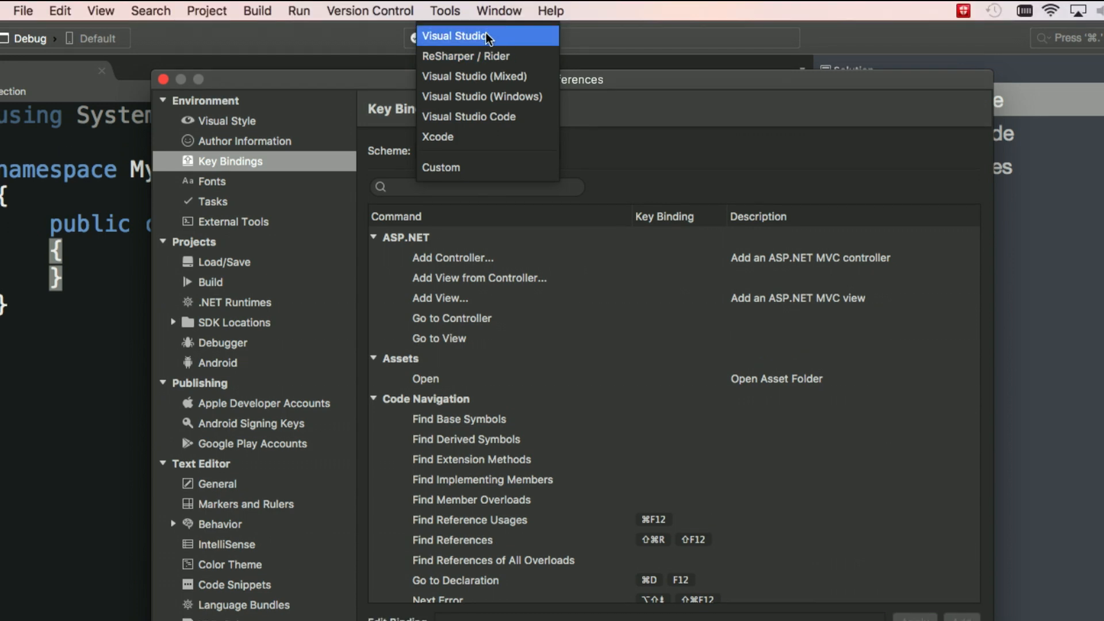
click(491, 138)
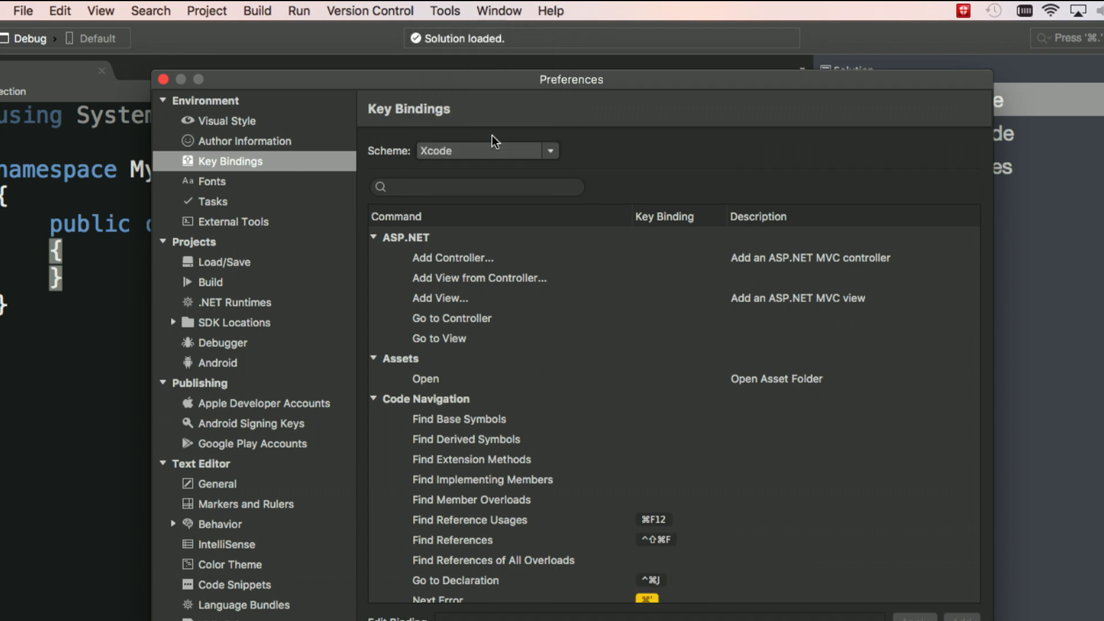
scroll(580, 432, down, 10)
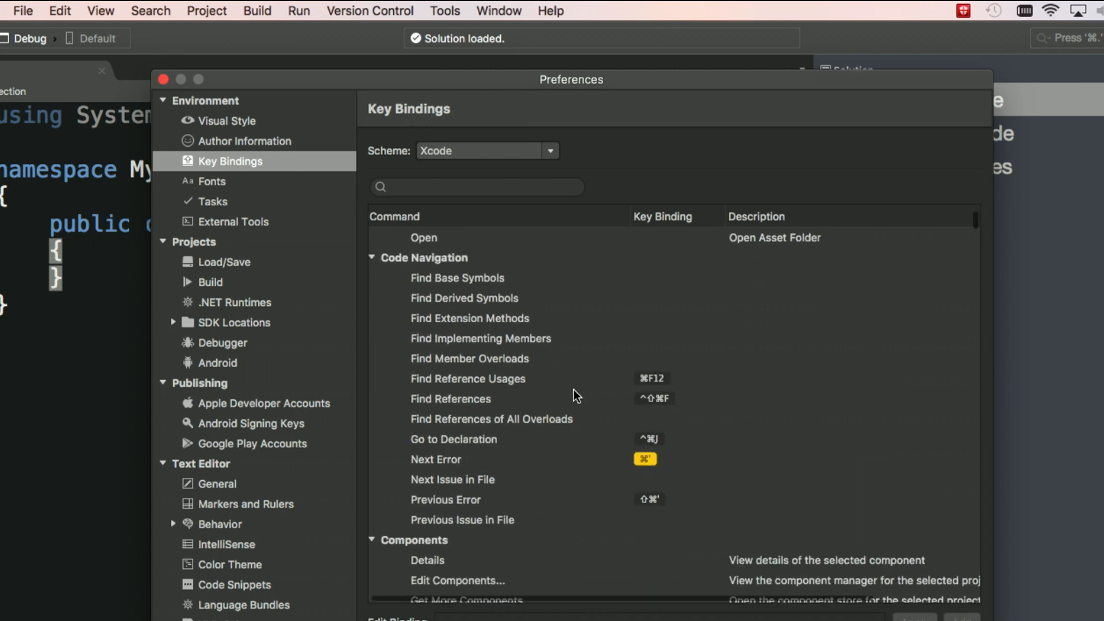
Switch the key bindings scheme to Visual Studio
scroll(573, 389, up, 3)
click(509, 153)
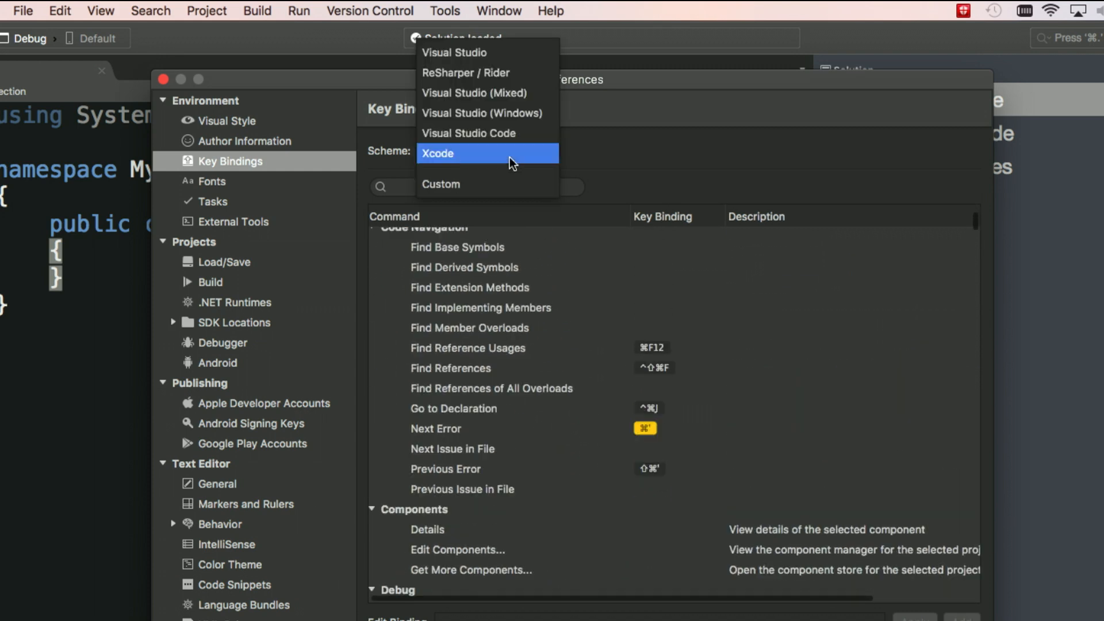
click(482, 185)
click(520, 144)
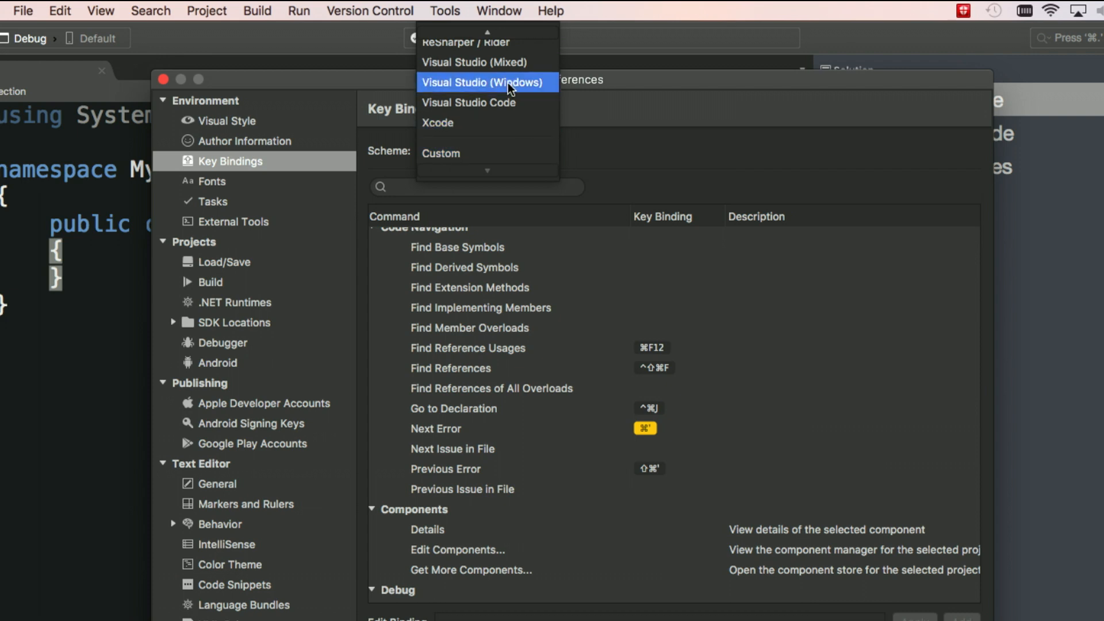
click(495, 41)
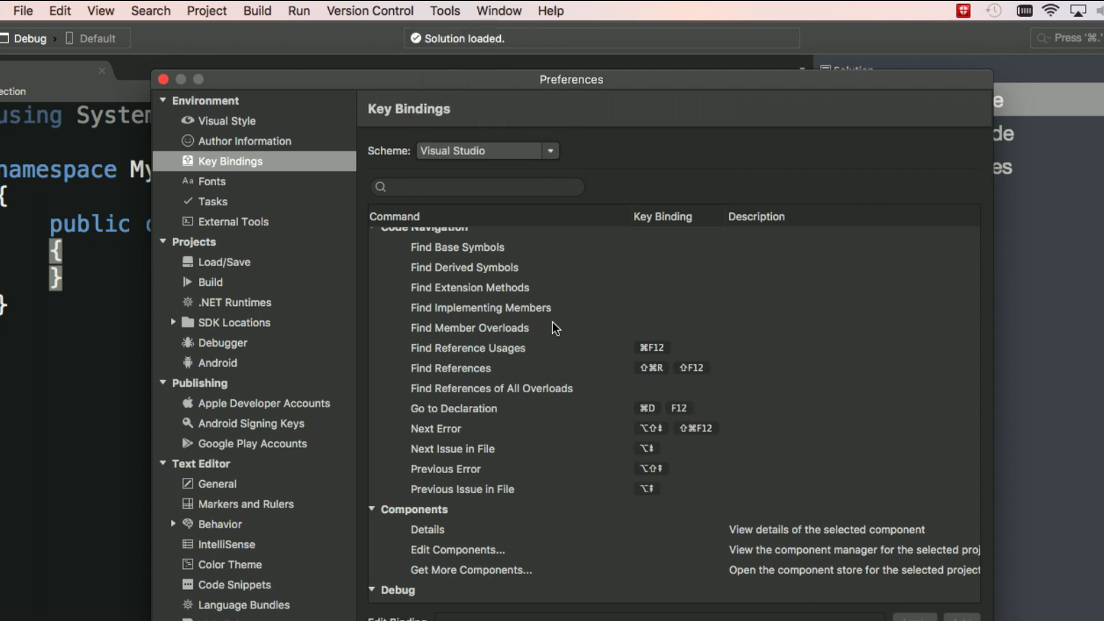
Examine the shortcuts of the Visual Studio scheme for the debugging, designer and editing commands
scroll(557, 428, down, 5)
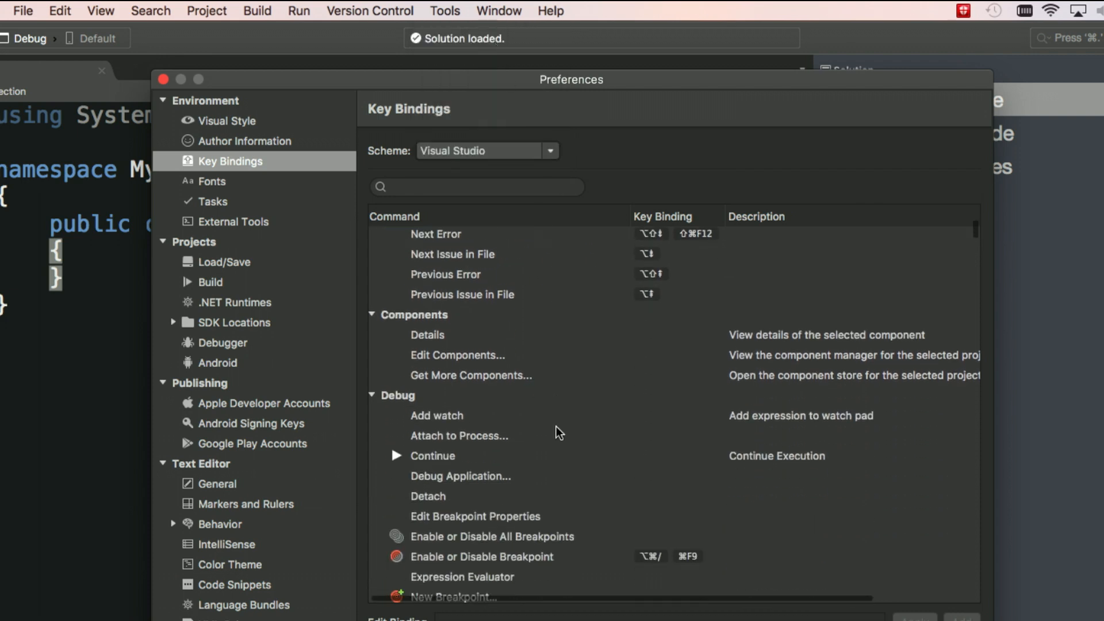
click(502, 417)
scroll(501, 417, down, 8)
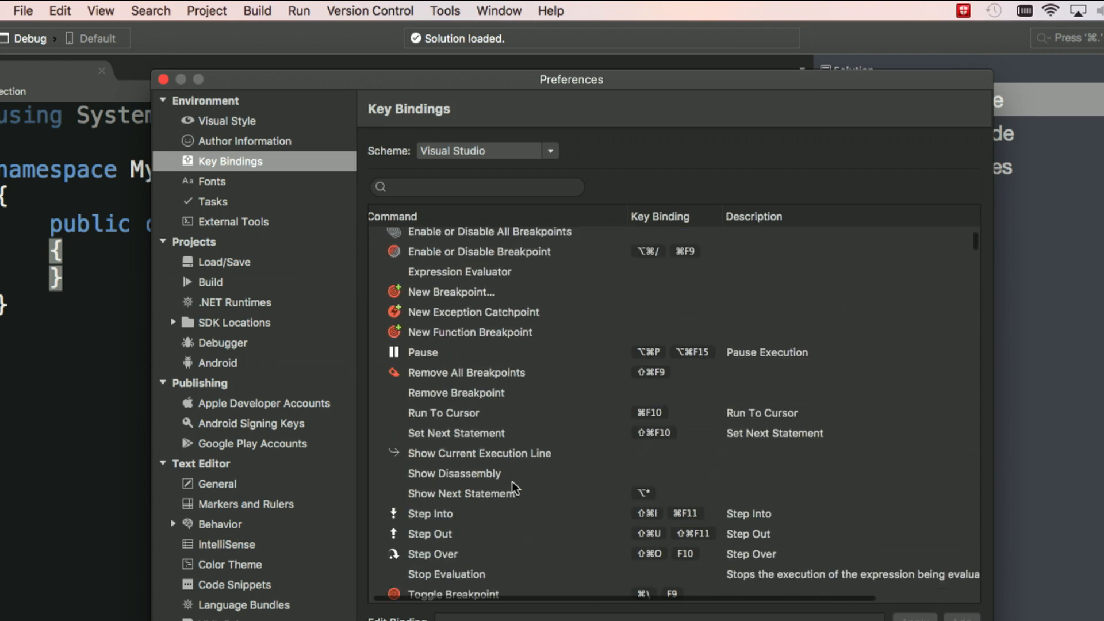
scroll(550, 354, down, 7)
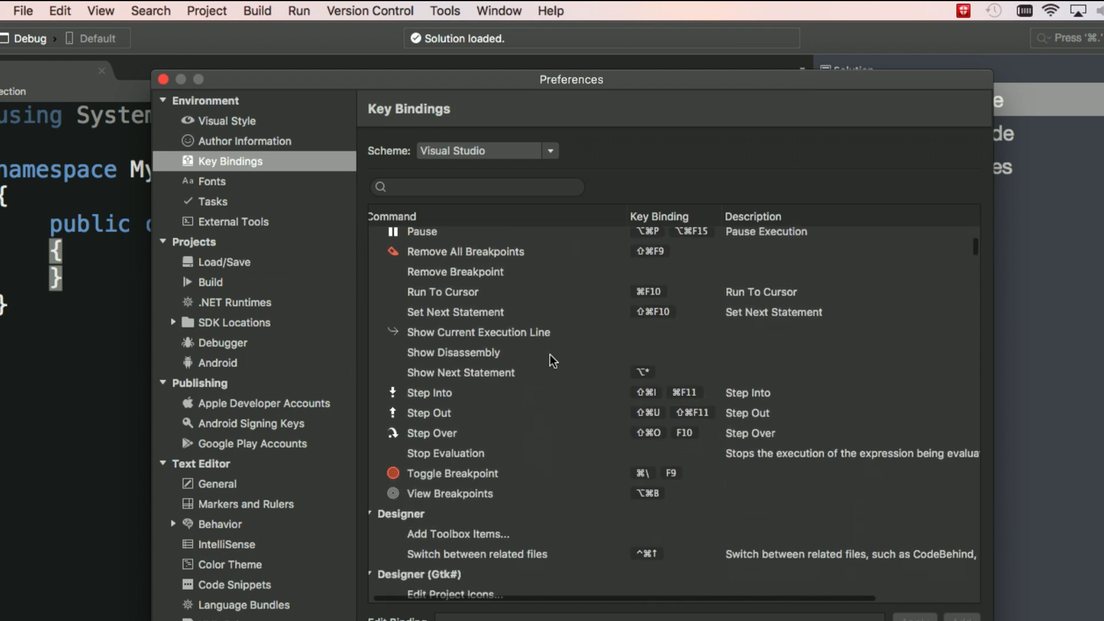
scroll(550, 354, down, 10)
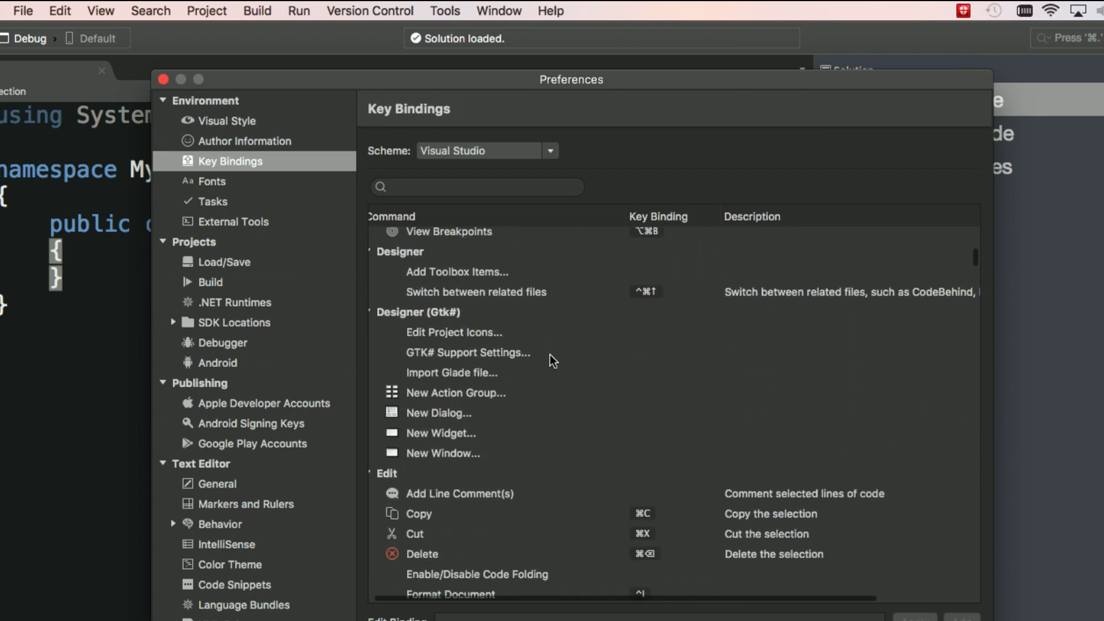
scroll(549, 354, down, 5)
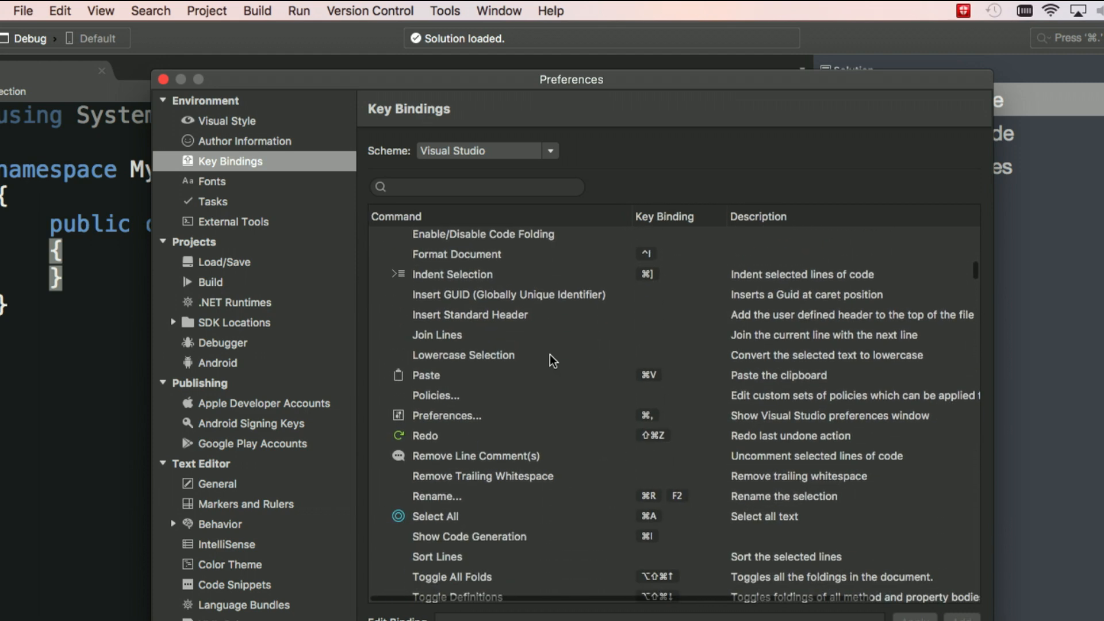
scroll(550, 360, down, 2)
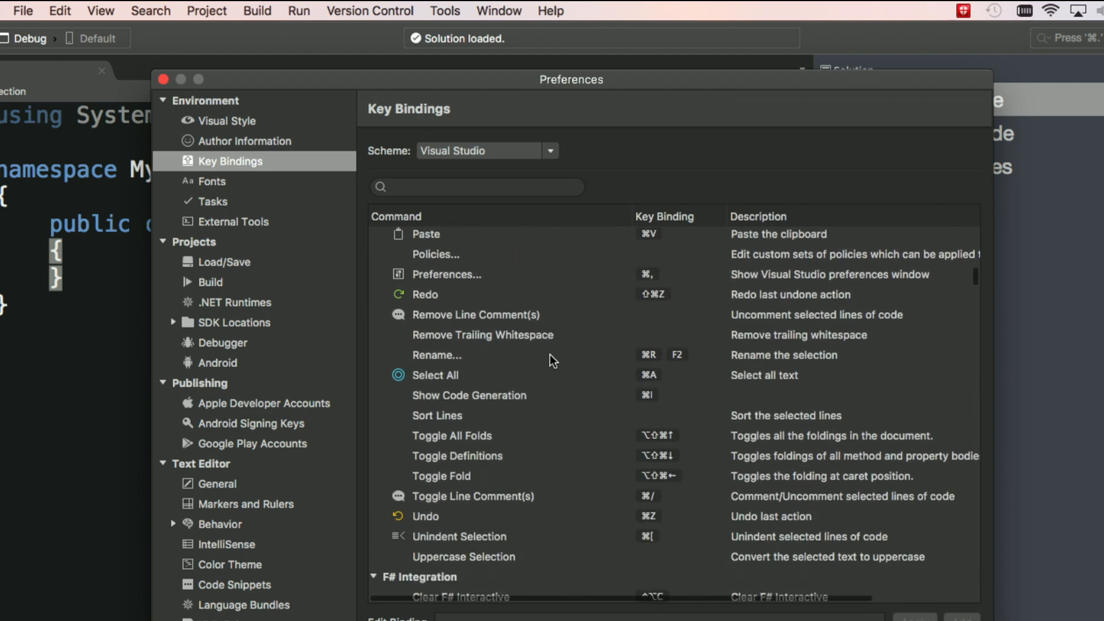
View the Fonts preferences, preview the Text Editor font at size 16, browse the font families and leave the selection without applying it
click(229, 180)
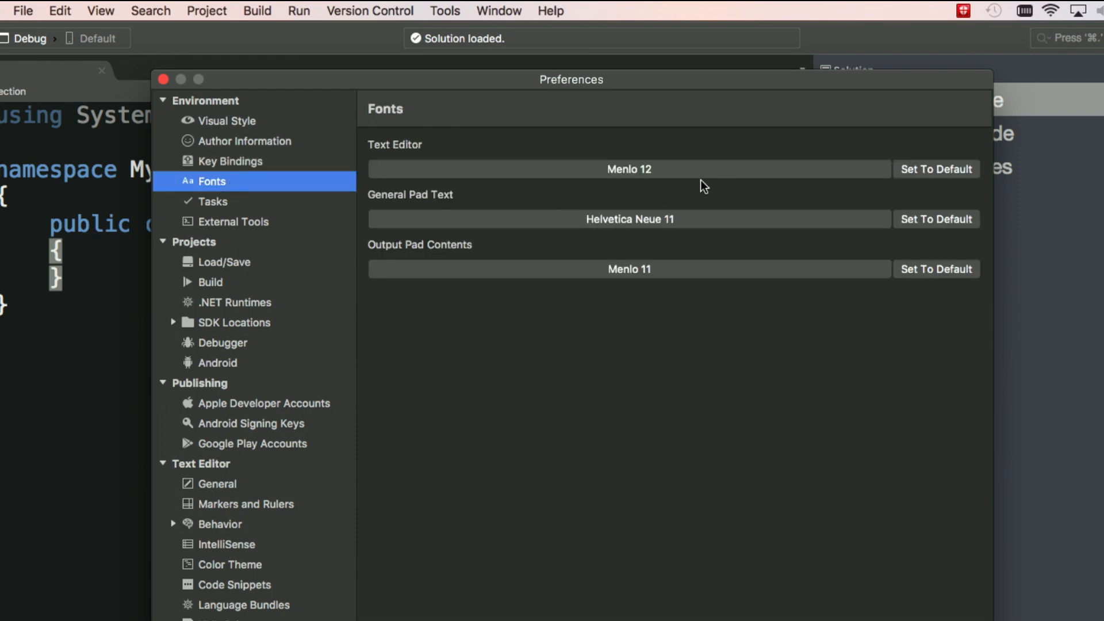
click(688, 171)
scroll(727, 345, down, 3)
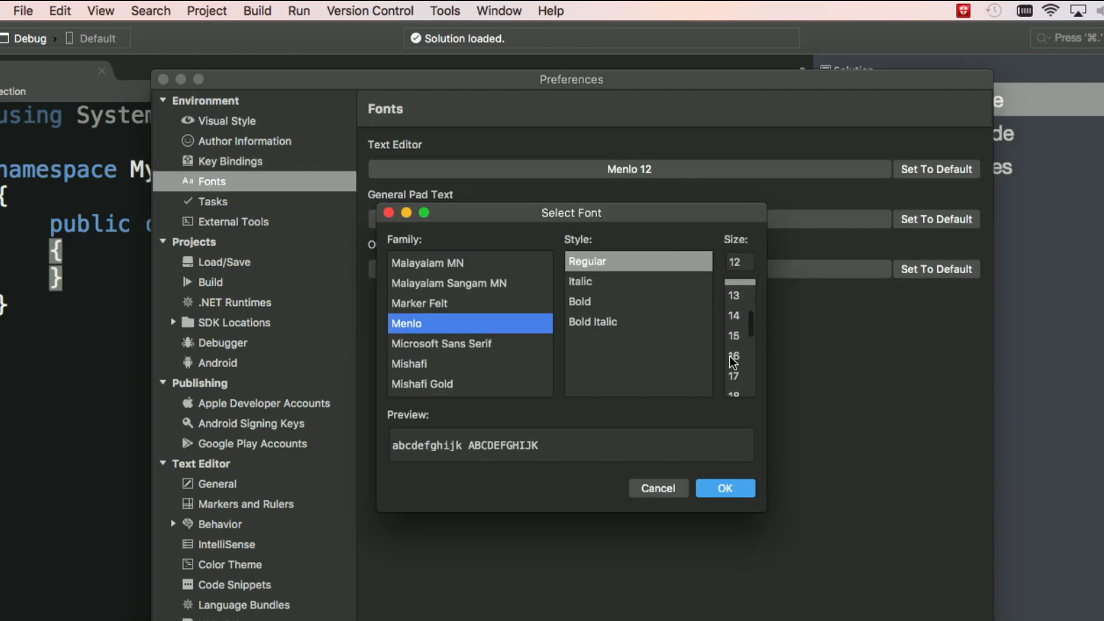
click(730, 356)
scroll(452, 344, down, 1)
scroll(453, 343, up, 10)
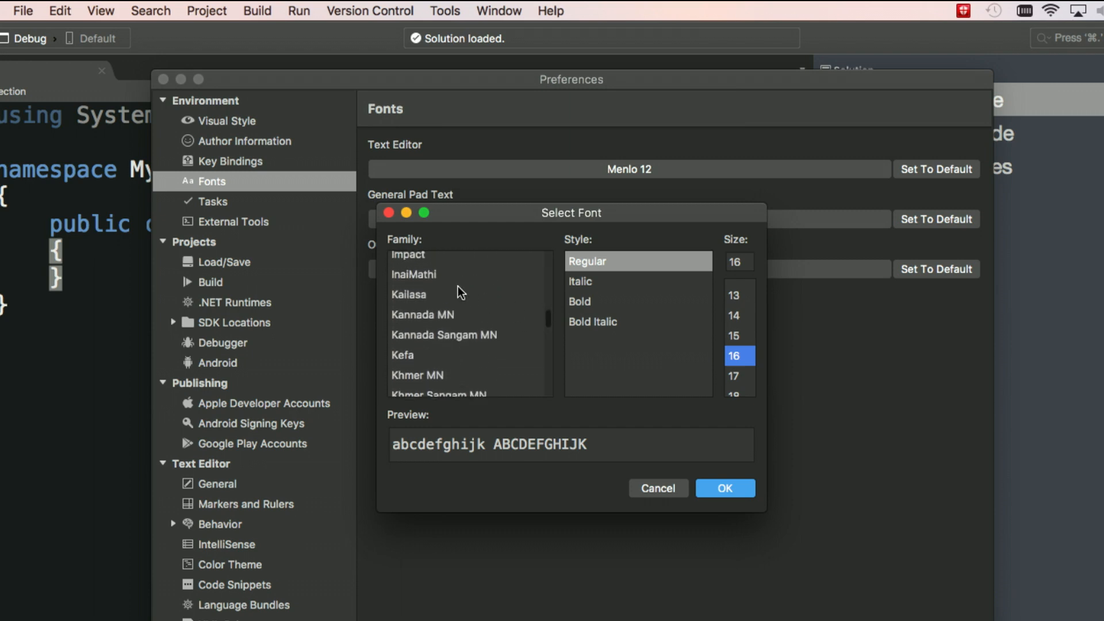
scroll(458, 285, up, 3)
click(388, 213)
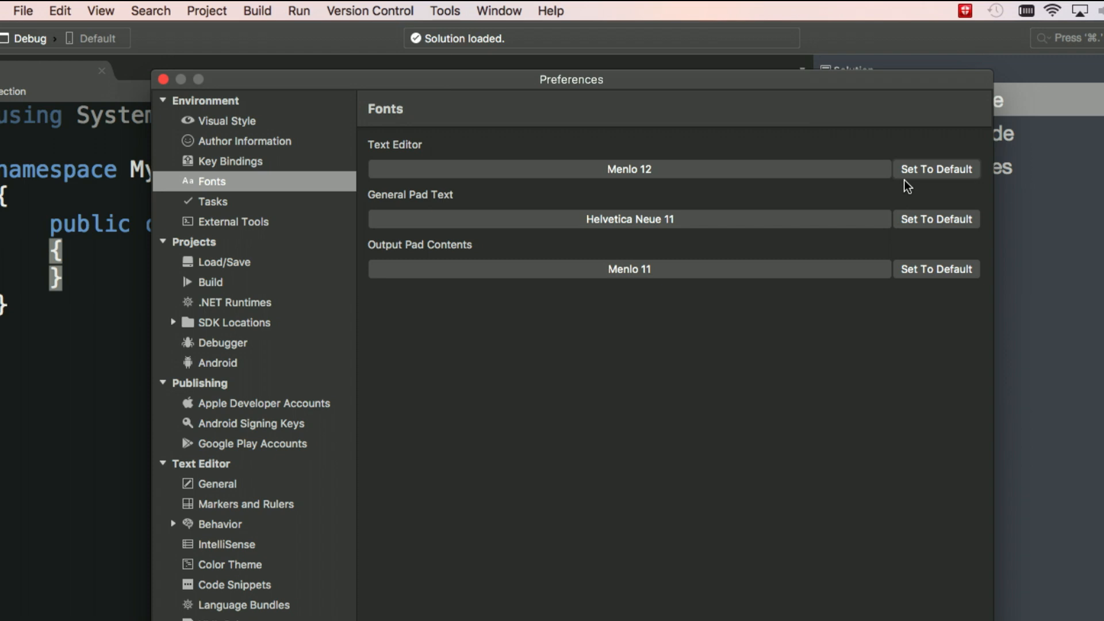
View the FIXME and TODO tokens in the Tasks preferences and close the preferences
click(224, 203)
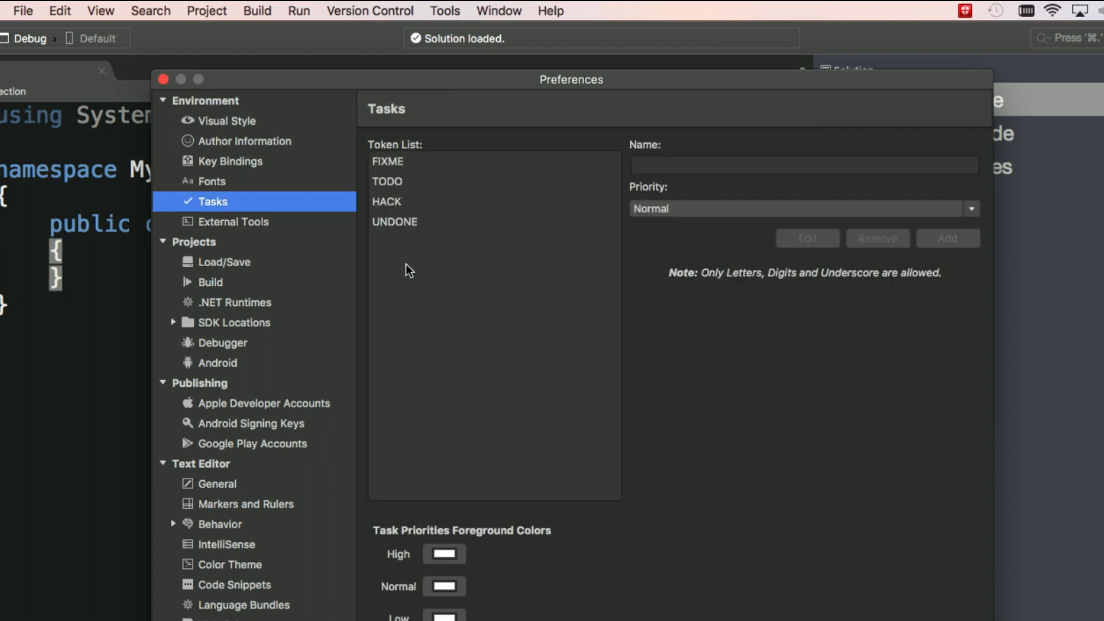
click(397, 164)
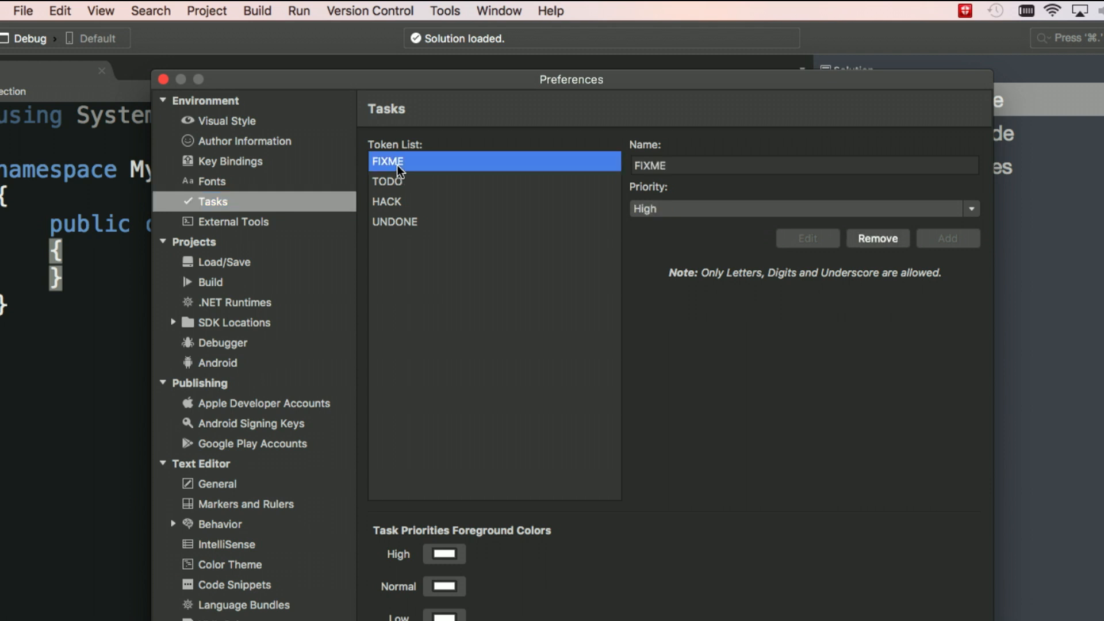
click(398, 181)
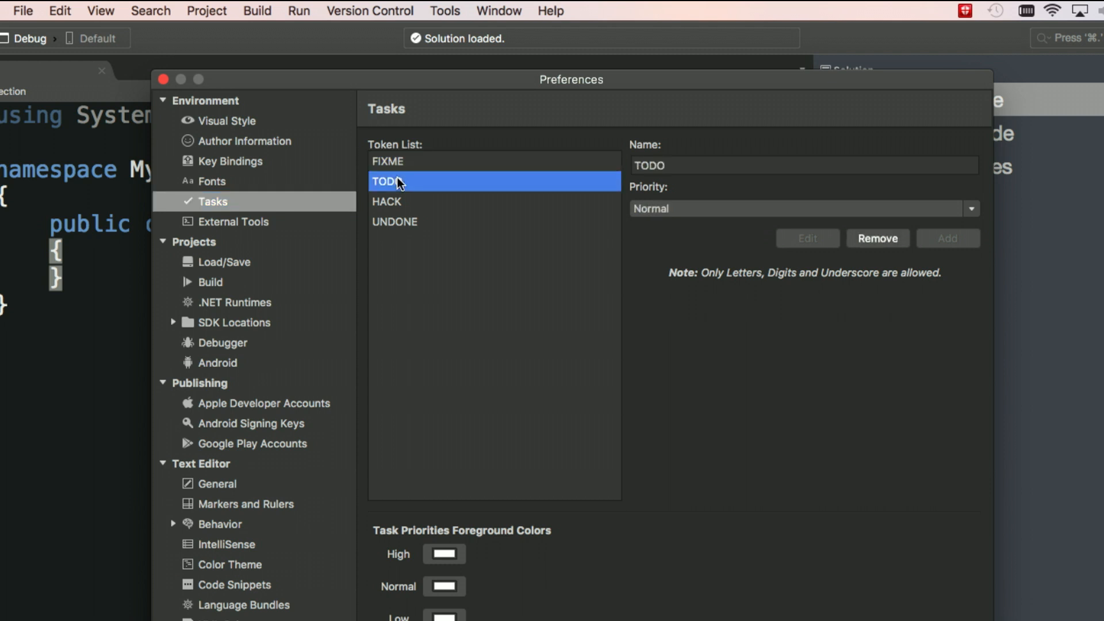
click(163, 79)
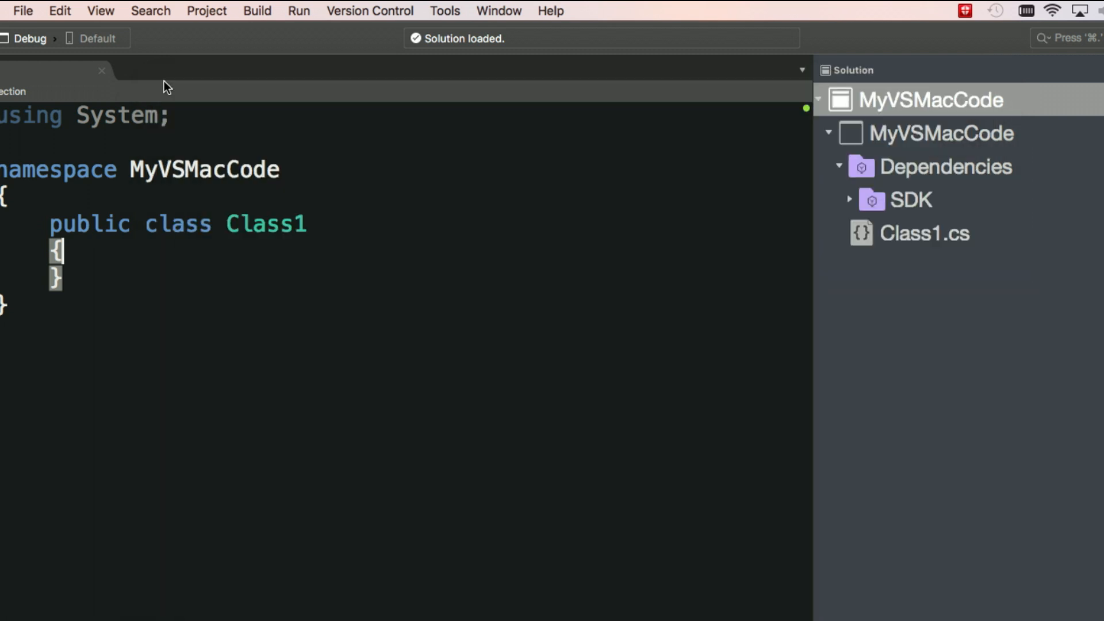
Add a //TODO: comment on a new line directly above the Class1 declaration
click(98, 202)
key(Return)
text(//TODO)
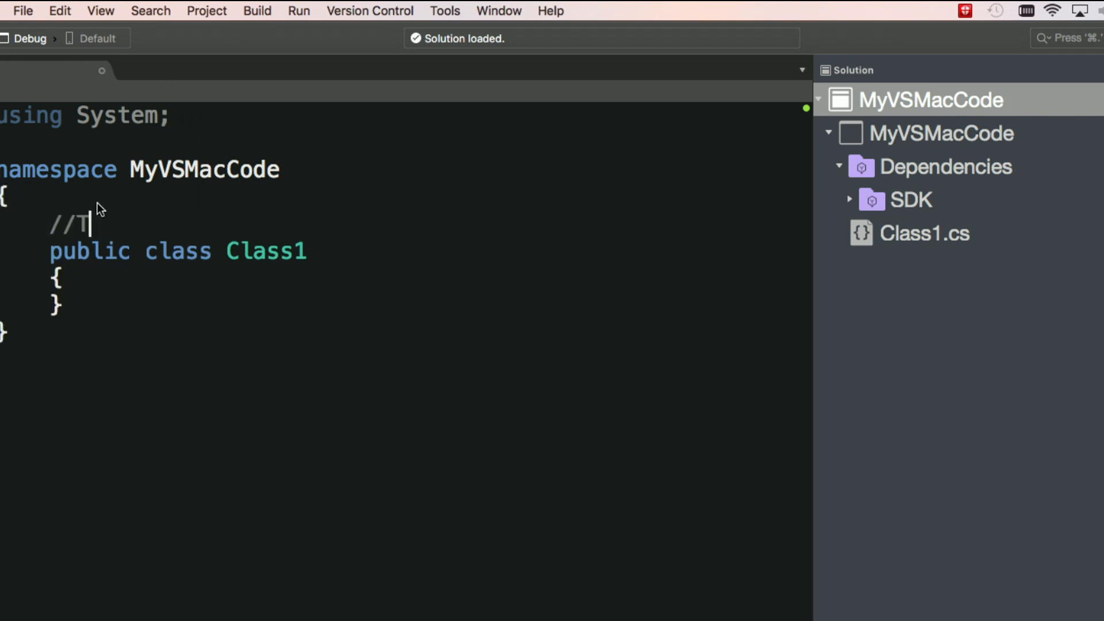
text(:)
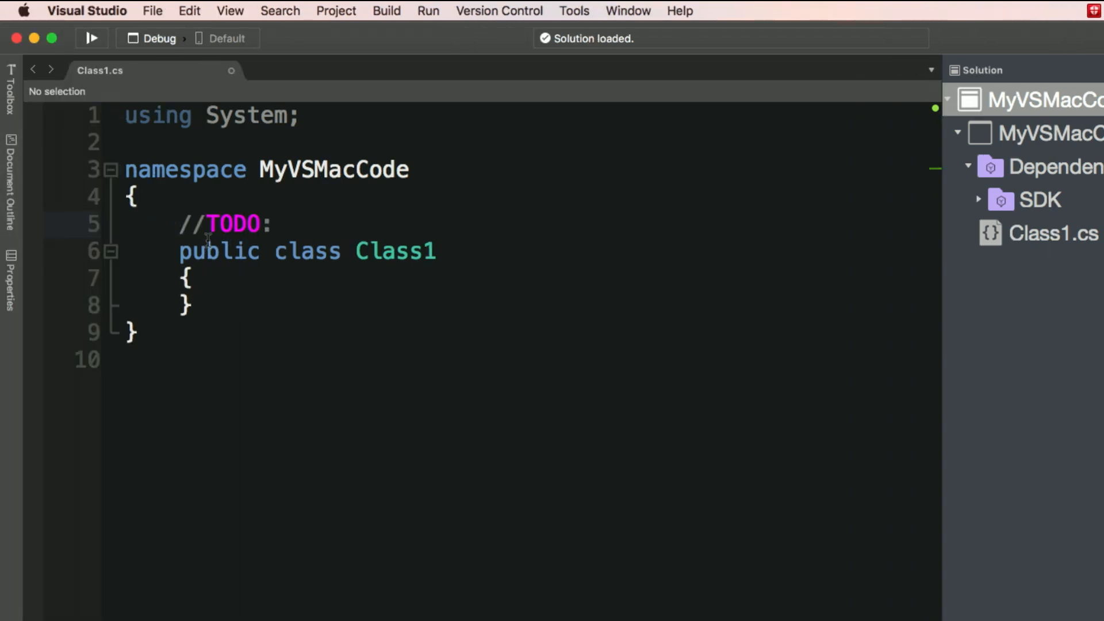
Return to the Tasks preferences, view the available priorities and try High with no token selected
click(89, 11)
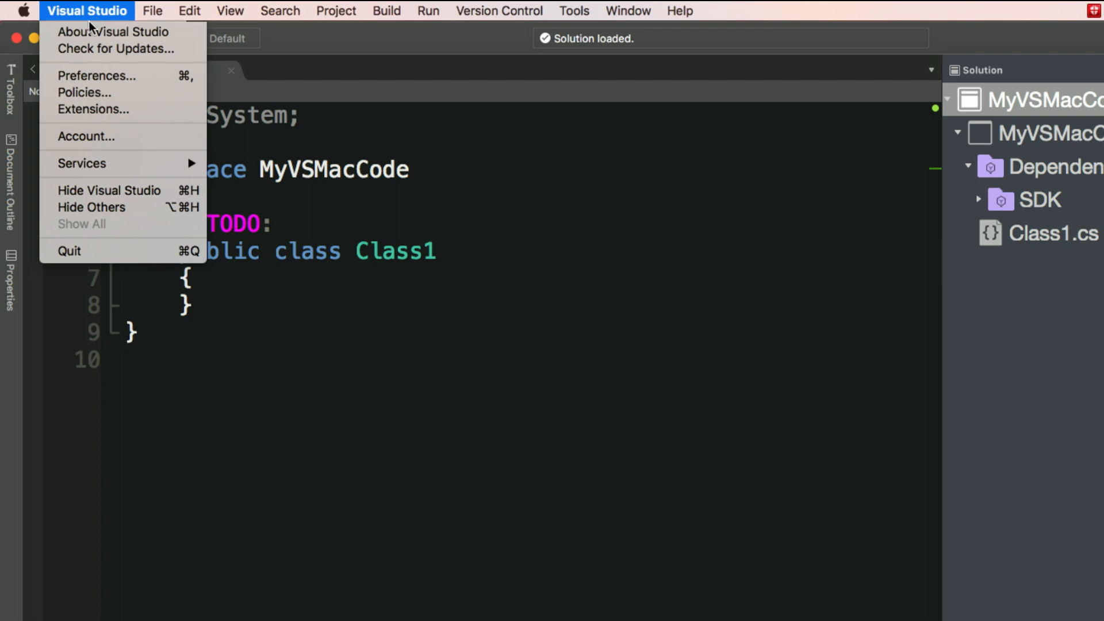
click(98, 77)
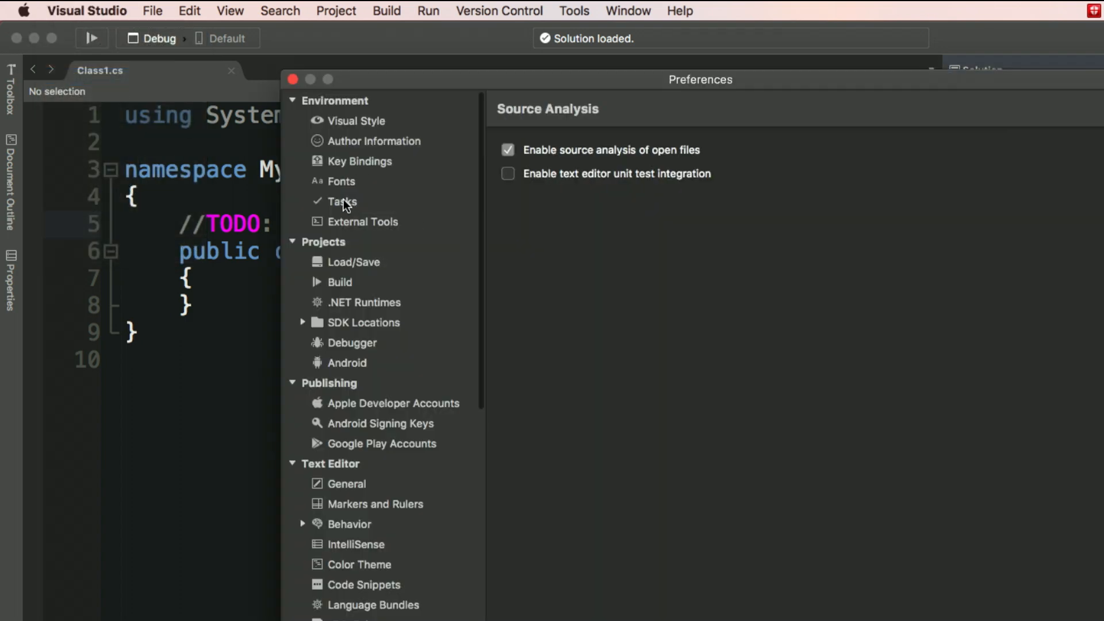
click(346, 204)
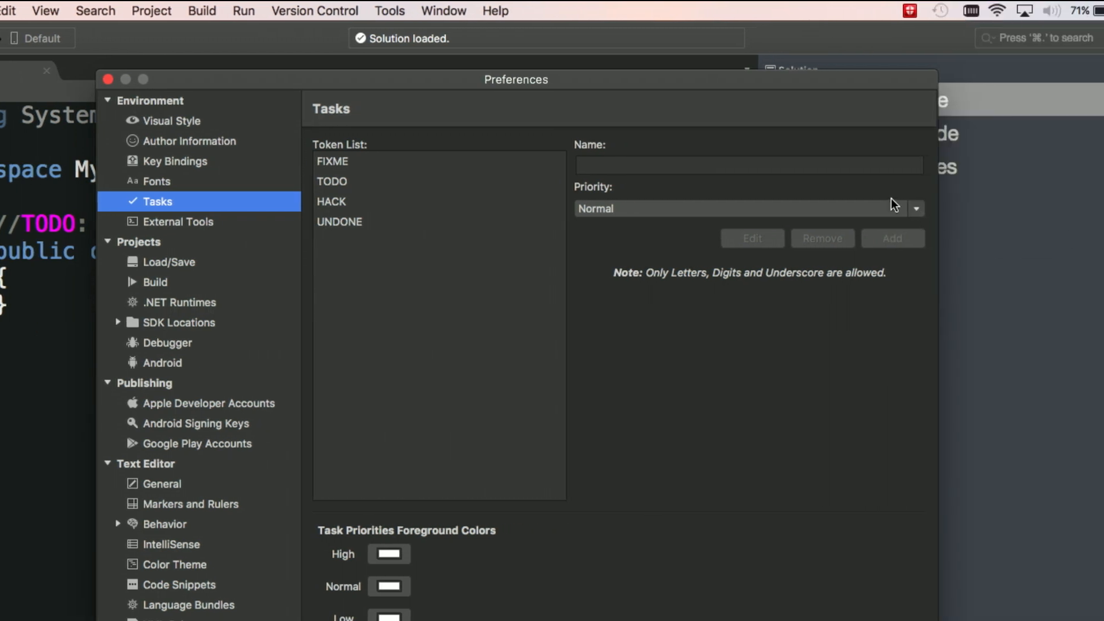
click(1033, 199)
click(819, 208)
click(808, 211)
click(809, 210)
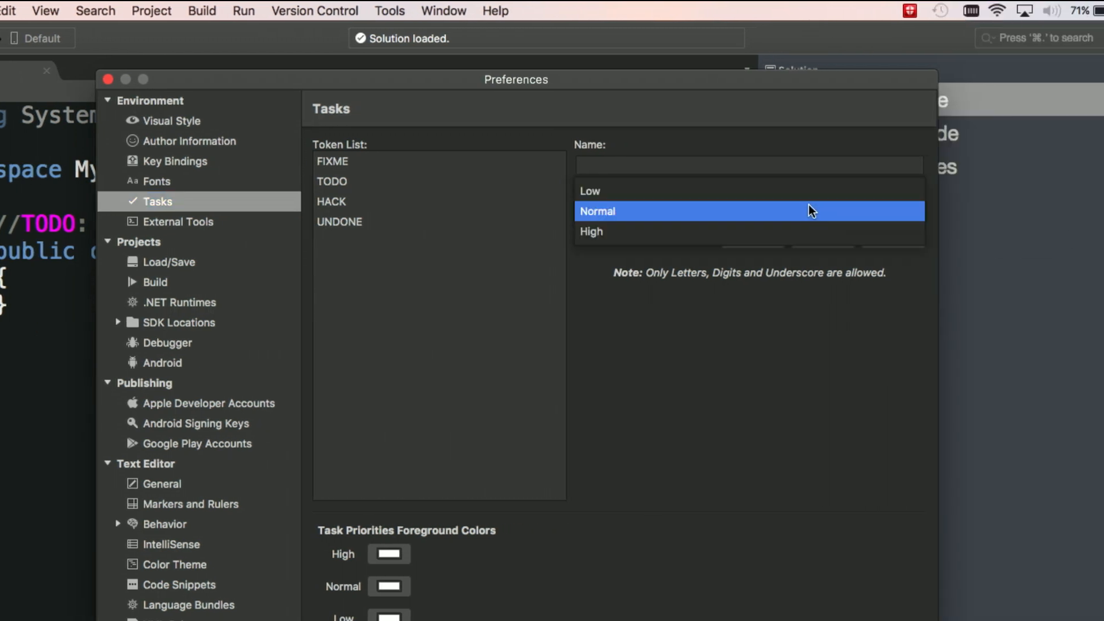
click(803, 229)
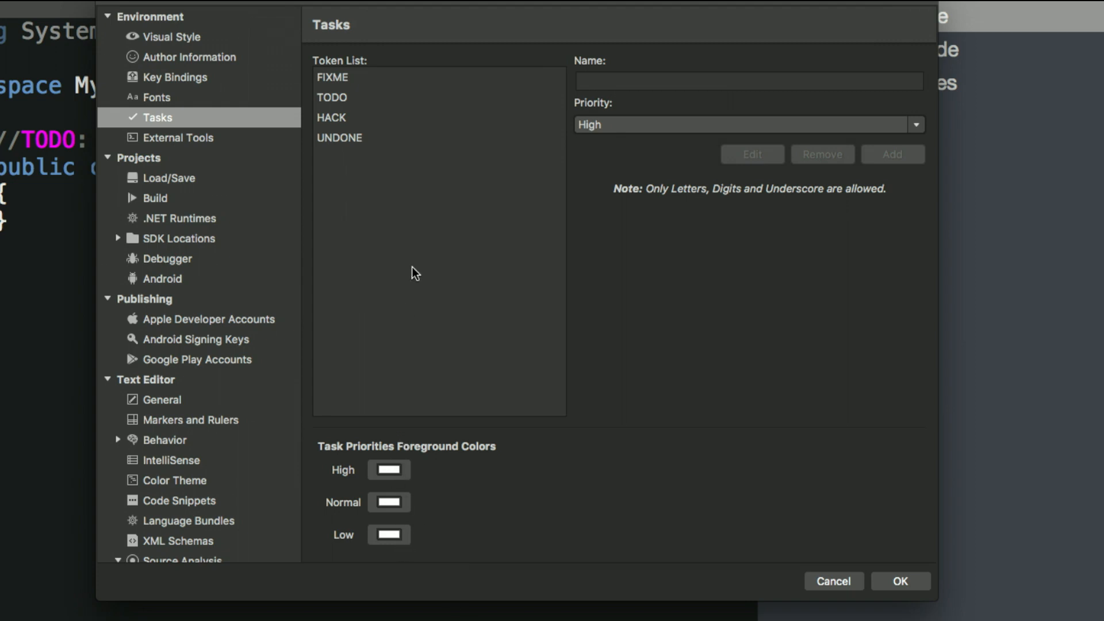
Inspect the priorities assigned to the TODO and FIXME tokens
click(394, 191)
click(383, 138)
click(387, 100)
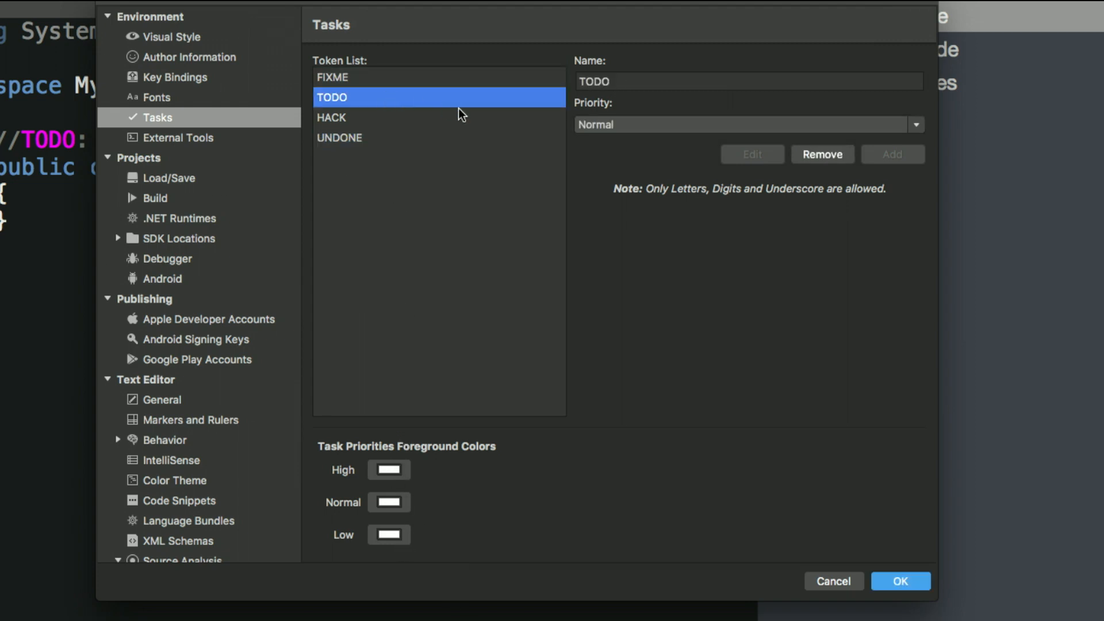
click(431, 80)
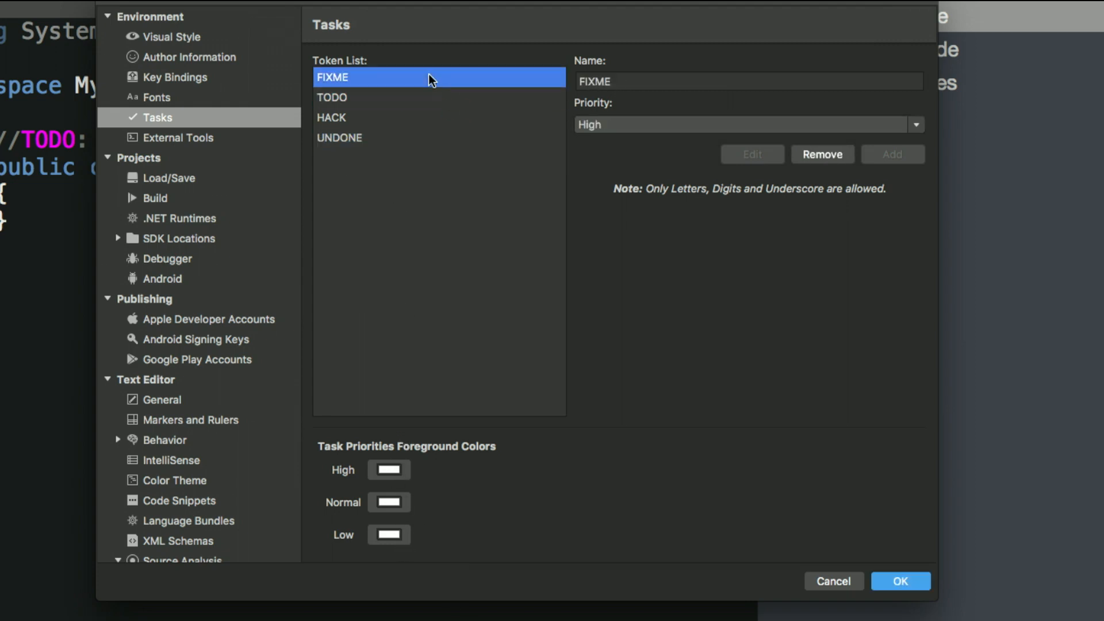
View the External Tools and .NET Runtimes preferences, and collapse the Projects and Publishing categories
click(206, 140)
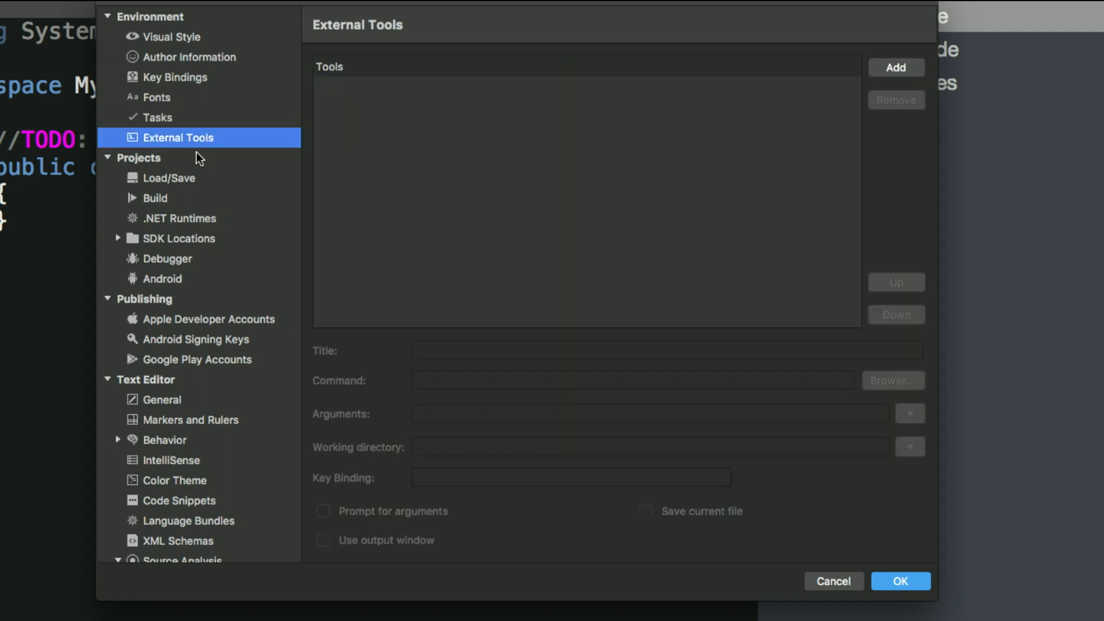
click(164, 219)
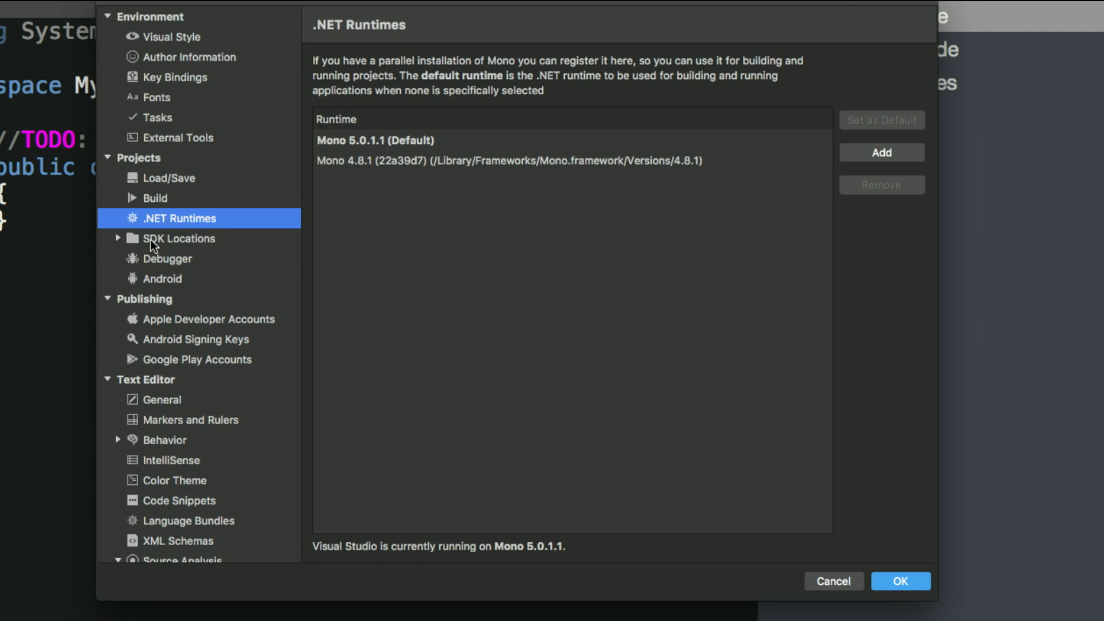
click(109, 157)
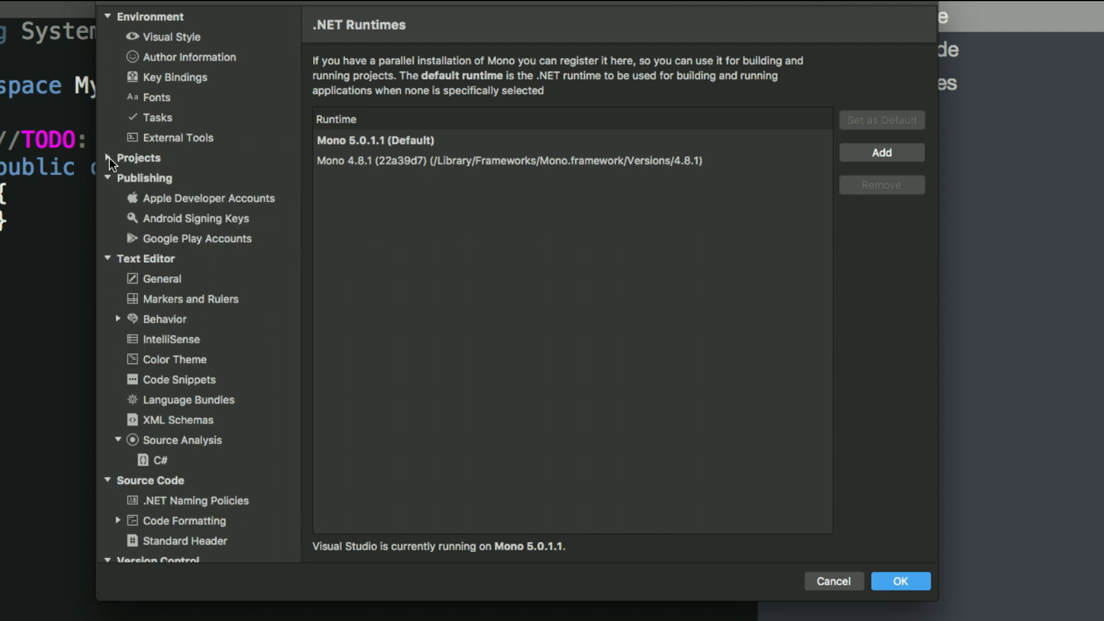
click(109, 174)
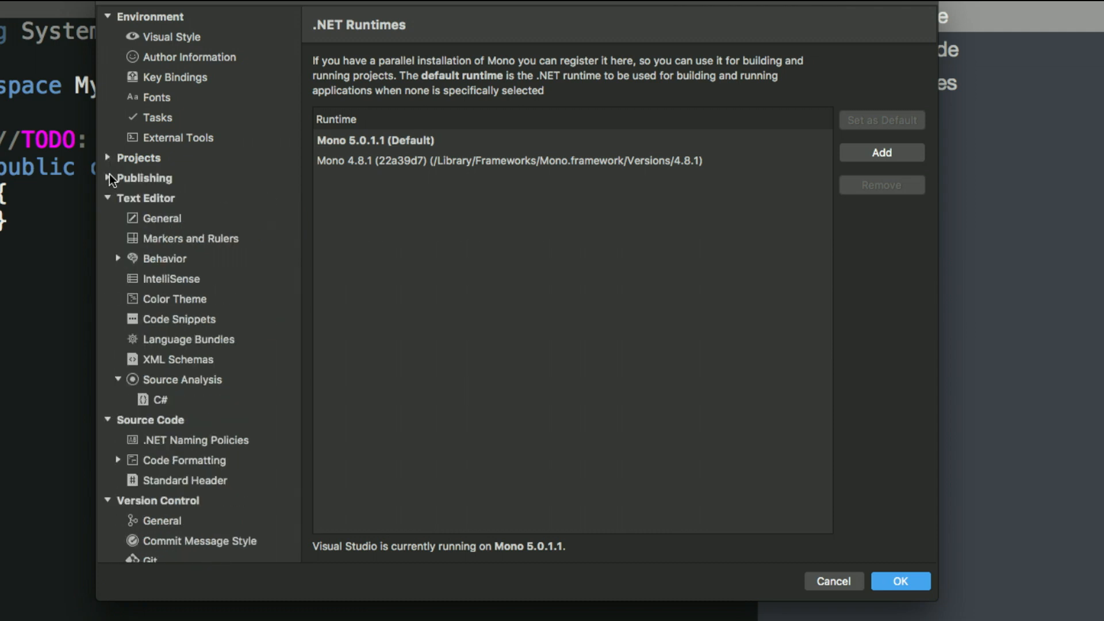
Review the Text Editor's general code folding options, keep code folding enabled and accept the preferences
click(176, 222)
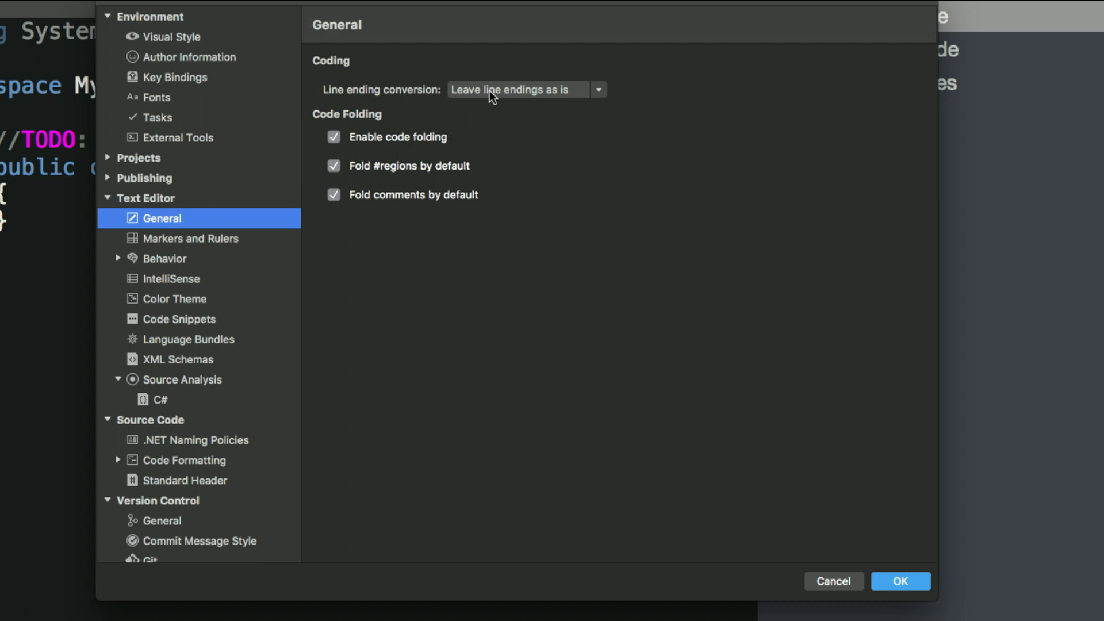
click(419, 139)
click(419, 139)
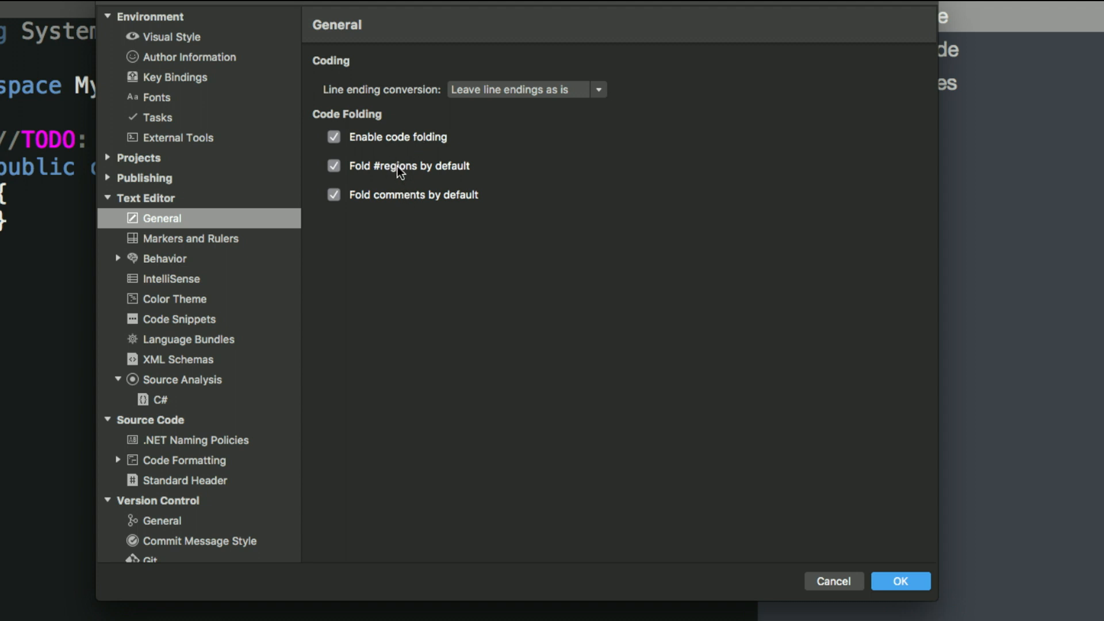
click(906, 581)
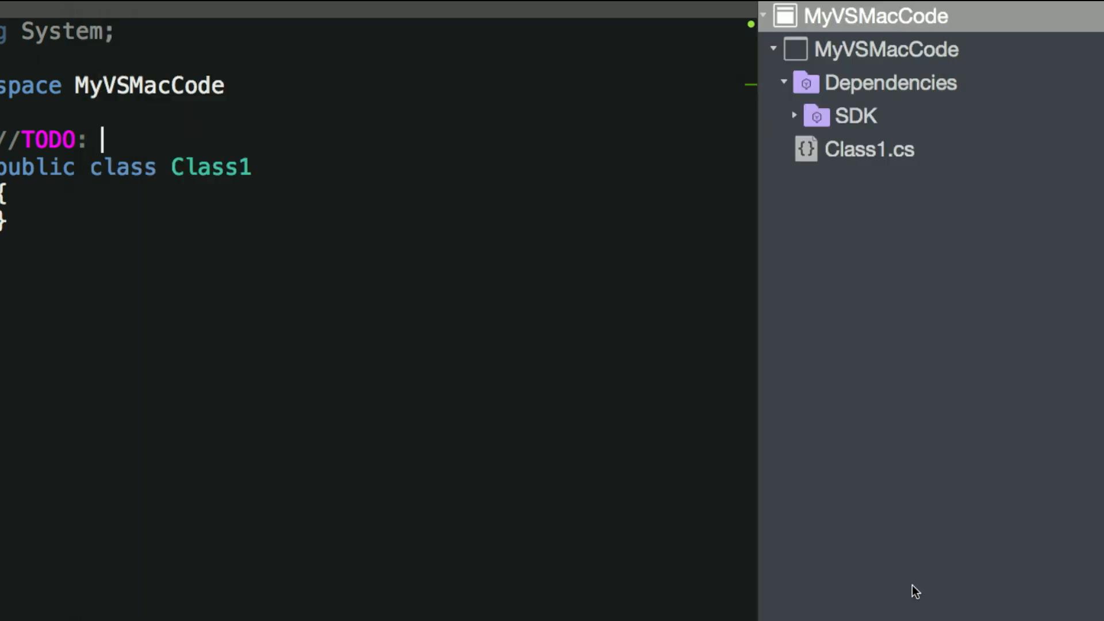
Collapse and expand the Class1 code block in the editor
click(187, 113)
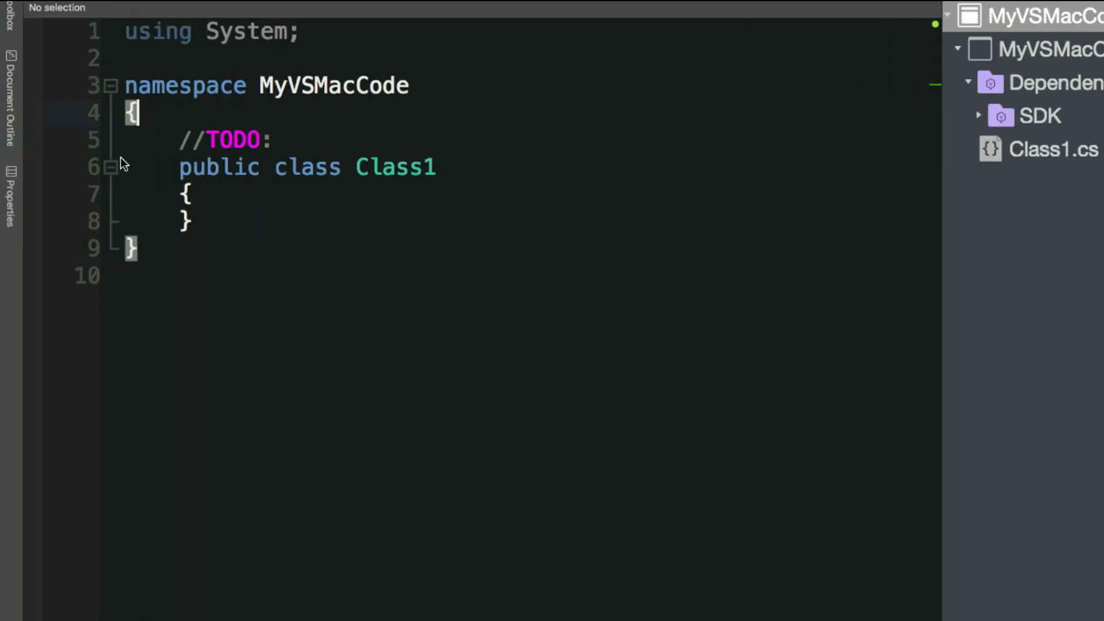
click(106, 168)
click(113, 169)
Begin a # directive on a new line under the namespace's opening brace and delete the TODO comment
key(Return)
text(#region)
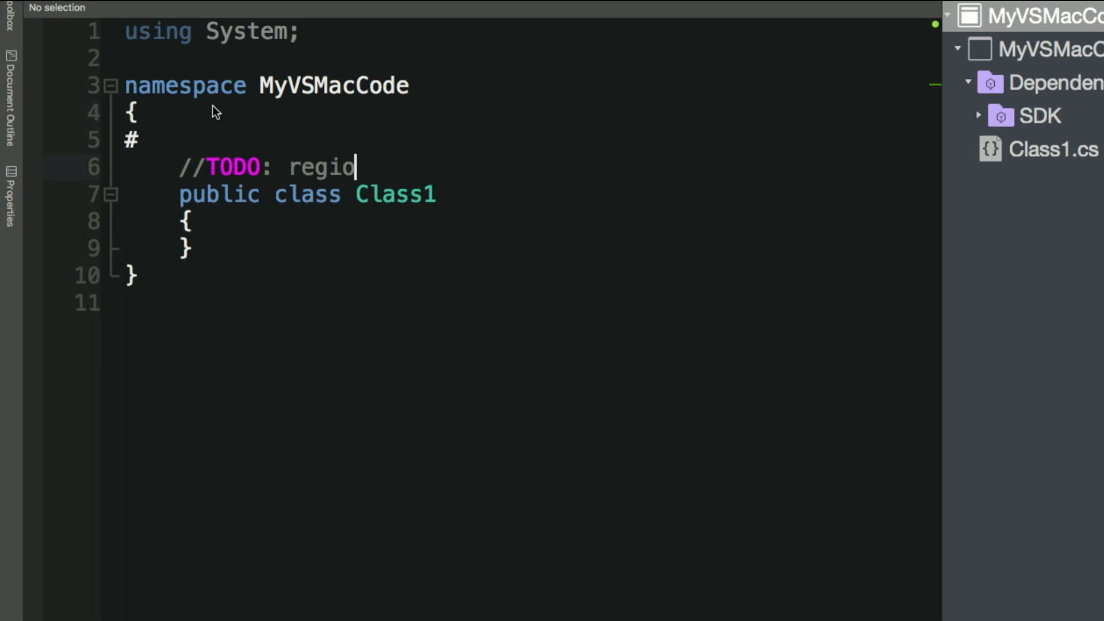
key(BackSpace)
key(BackSpace)
key(BackSpace)
key(BackSpace)
key(BackSpace)
key(BackSpace)
key(BackSpace)
key(BackSpace)
key(BackSpace)
key(BackSpace)
key(BackSpace)
key(BackSpace)
key(BackSpace)
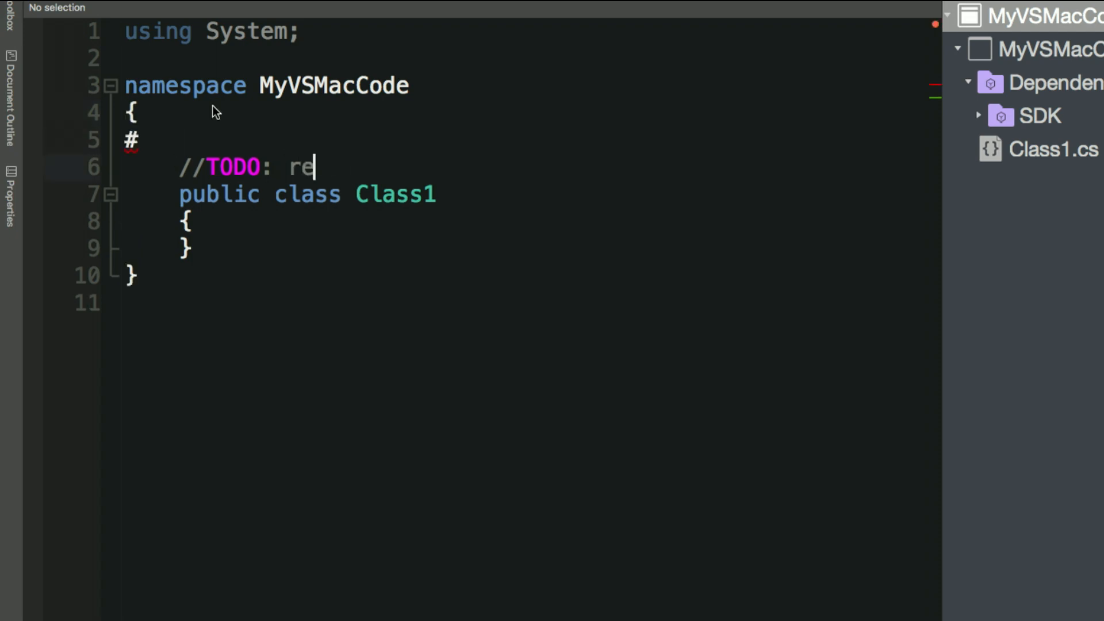
key(BackSpace)
Complete the directive above Class1 as "#region New Class"
click(171, 138)
text(region )
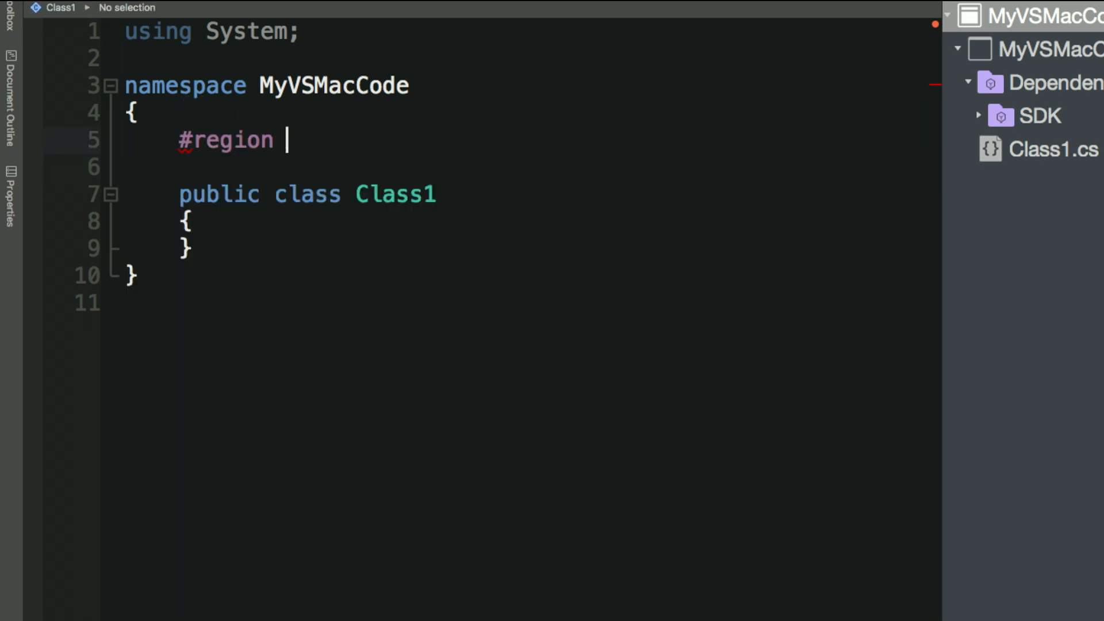
text(New )
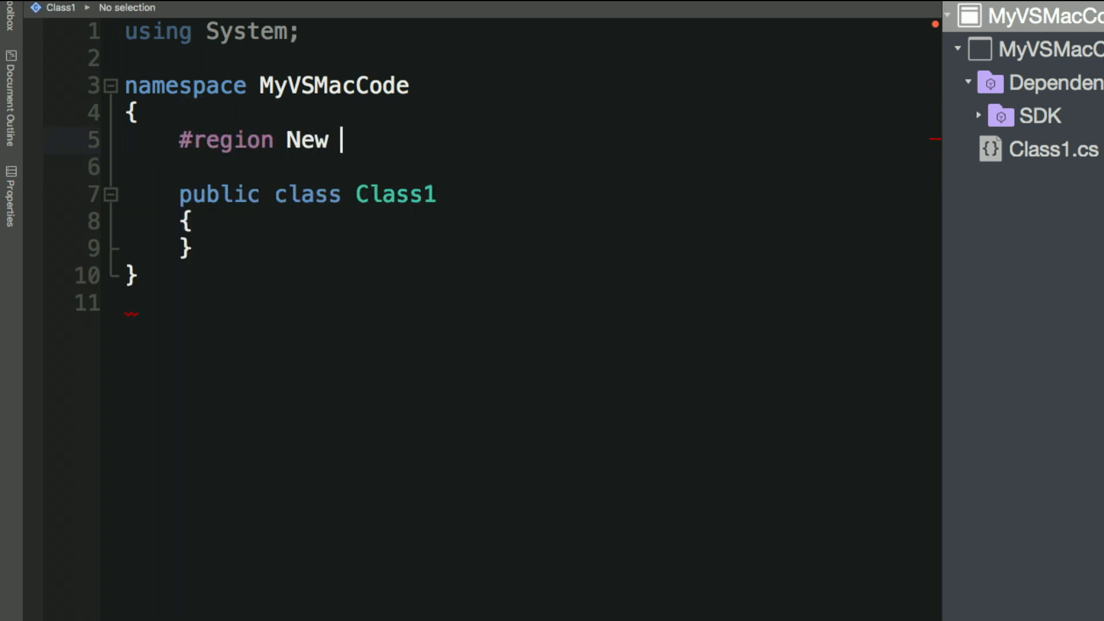
text(Class)
Close the region with #endregion below the Class1 block and remove the indentation before #region
click(203, 248)
key(Return)
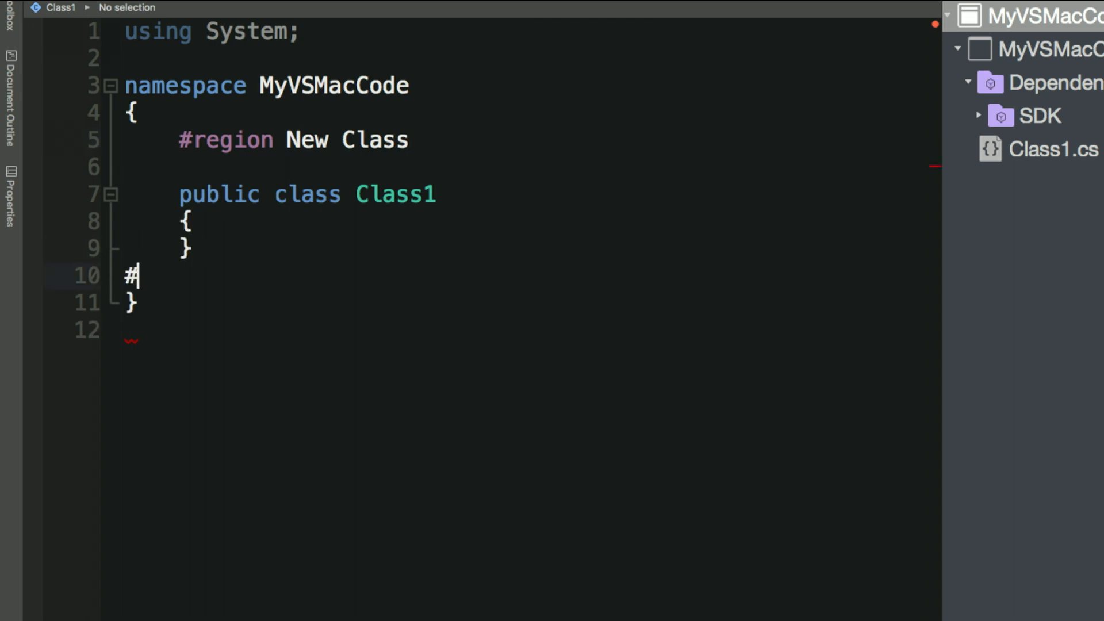
text(#end)
key(Down)
key(Return)
click(179, 141)
key(BackSpace)
Collapse and expand the New Class region
click(111, 141)
click(111, 142)
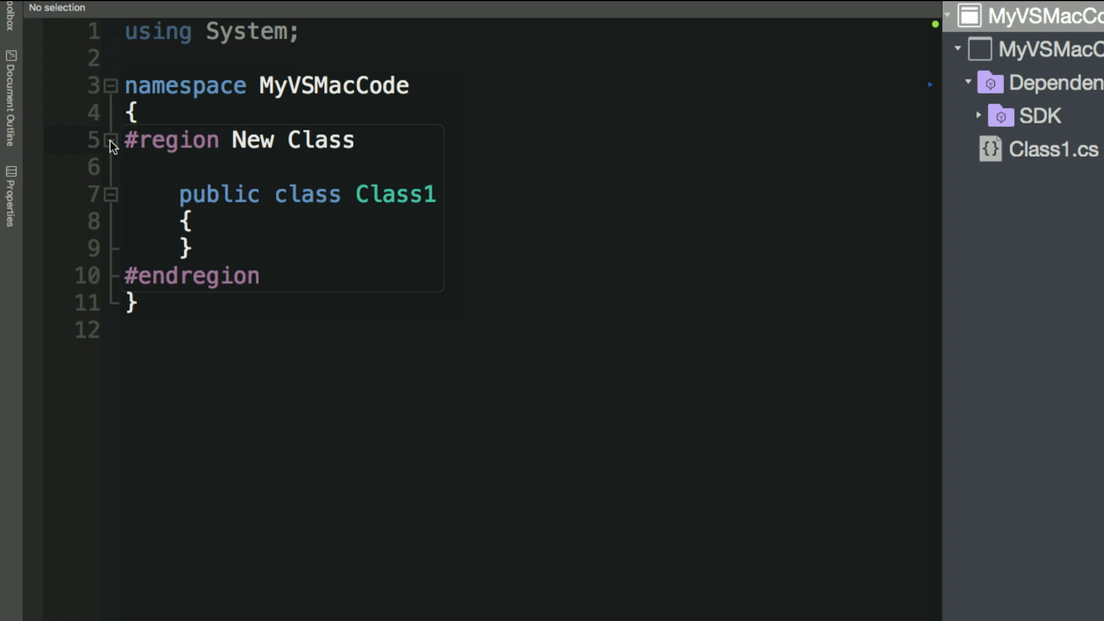
click(111, 140)
click(115, 141)
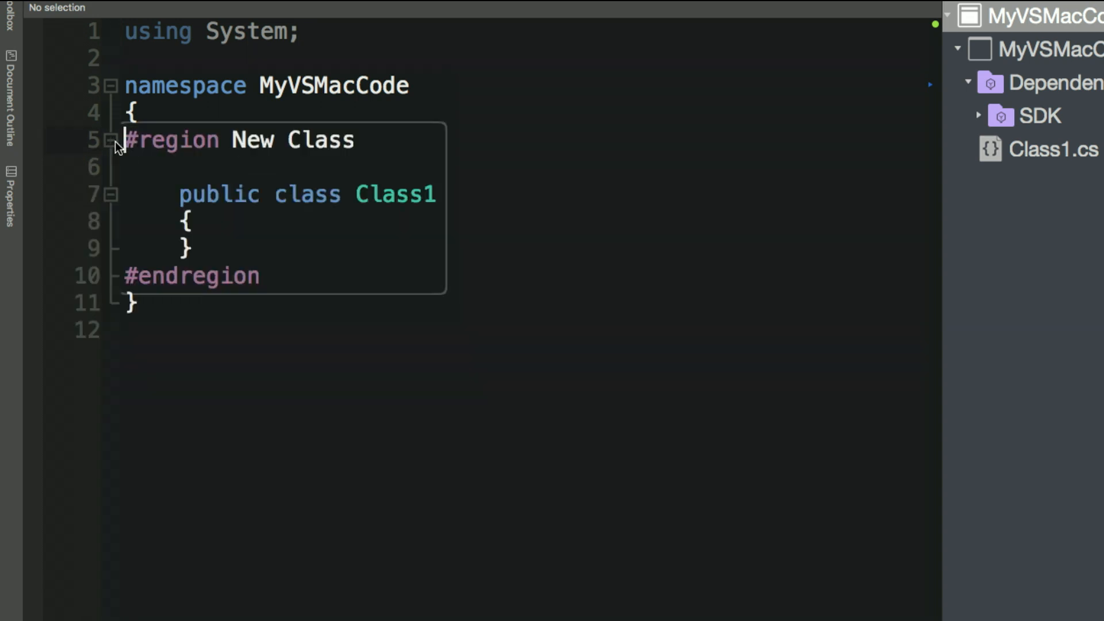
Open the preferences and review the Text Editor's Markers and Rulers and Behavior settings
click(87, 0)
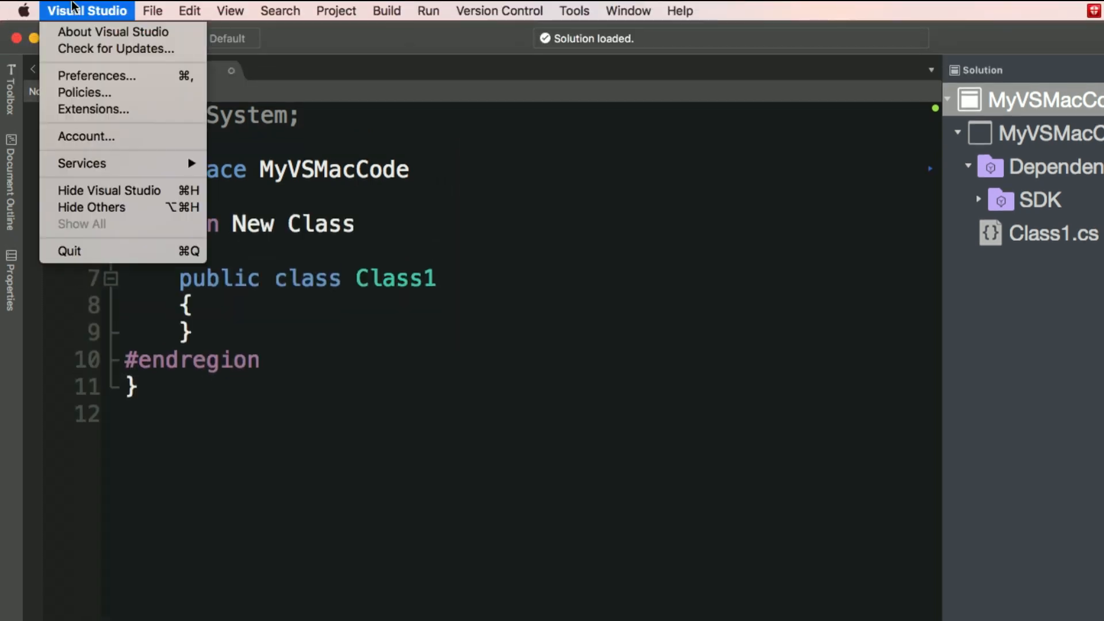
click(88, 77)
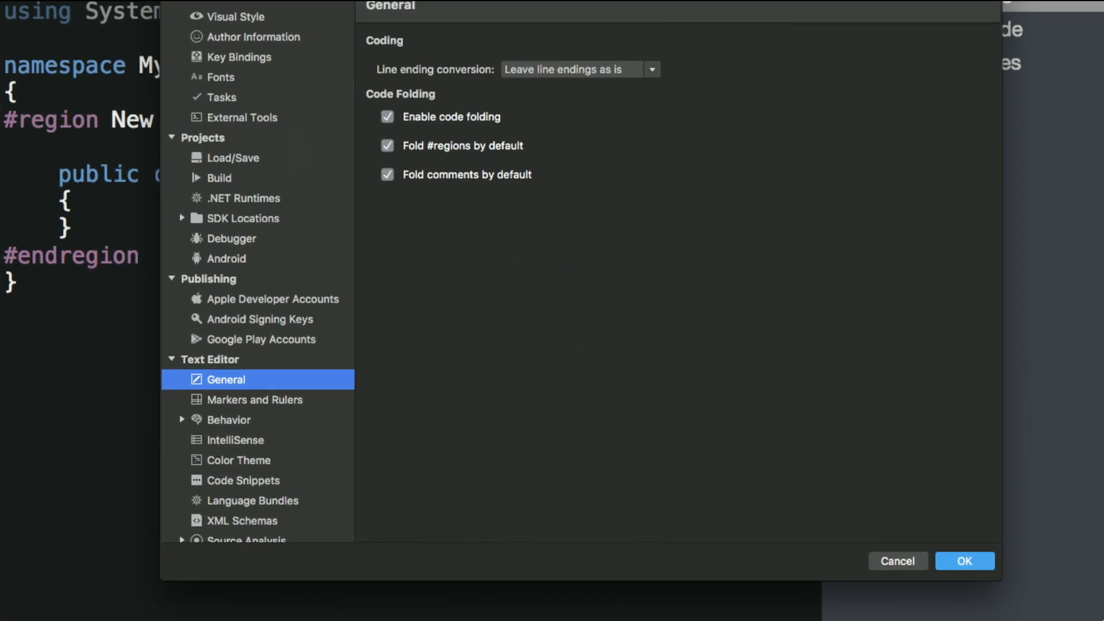
click(275, 403)
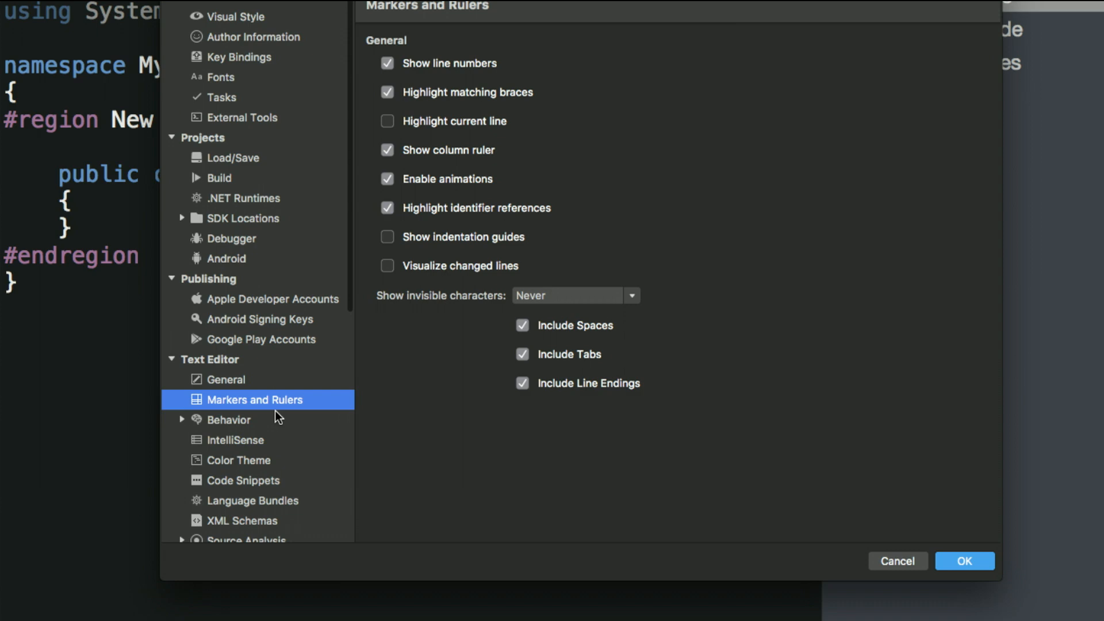
scroll(280, 386, down, 5)
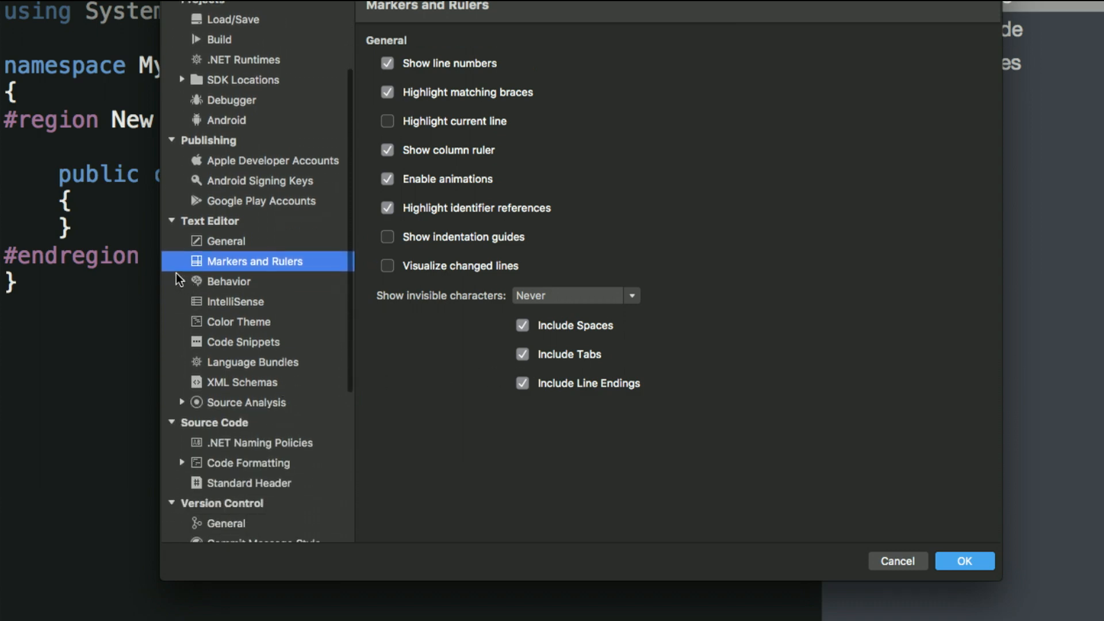
click(180, 281)
click(226, 285)
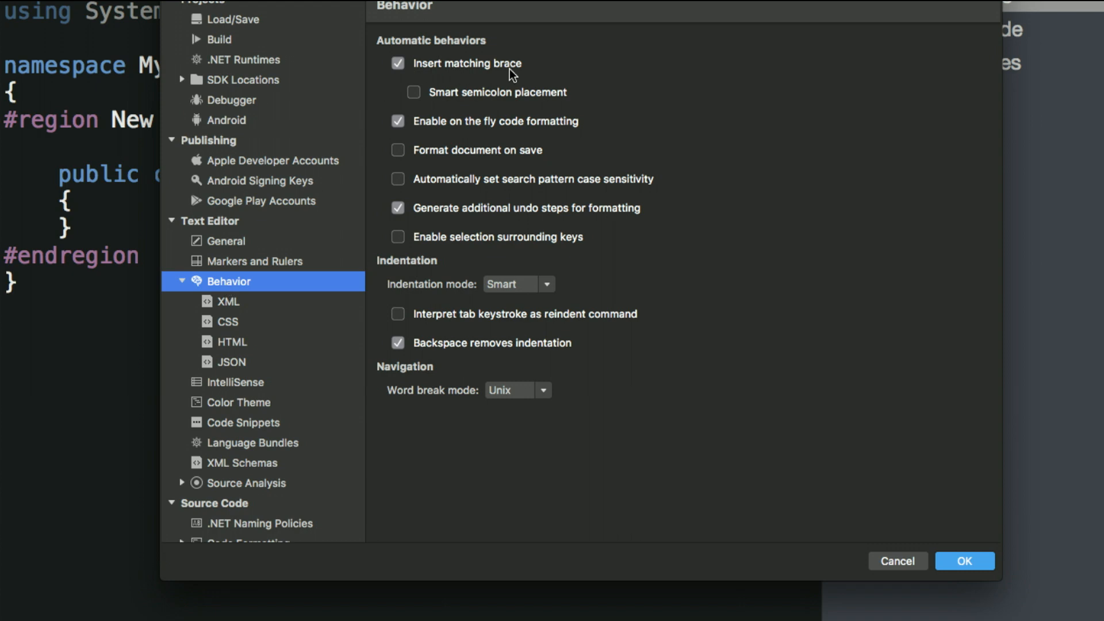
View the XML, CSS, HTML and JSON behavior settings and the IntelliSense preferences
click(235, 303)
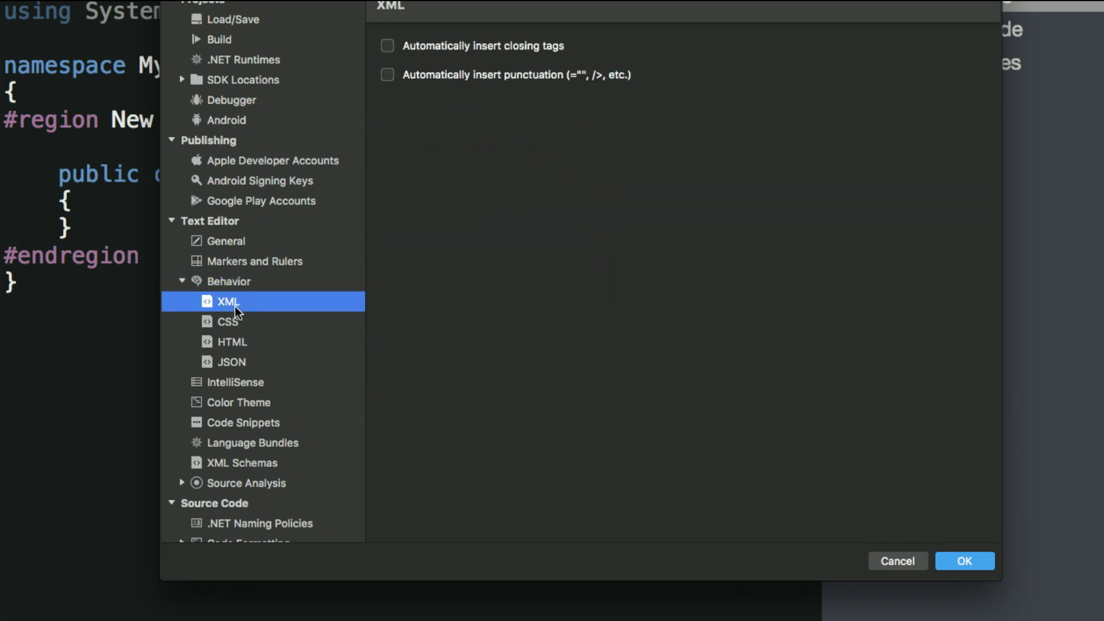
click(234, 324)
click(233, 343)
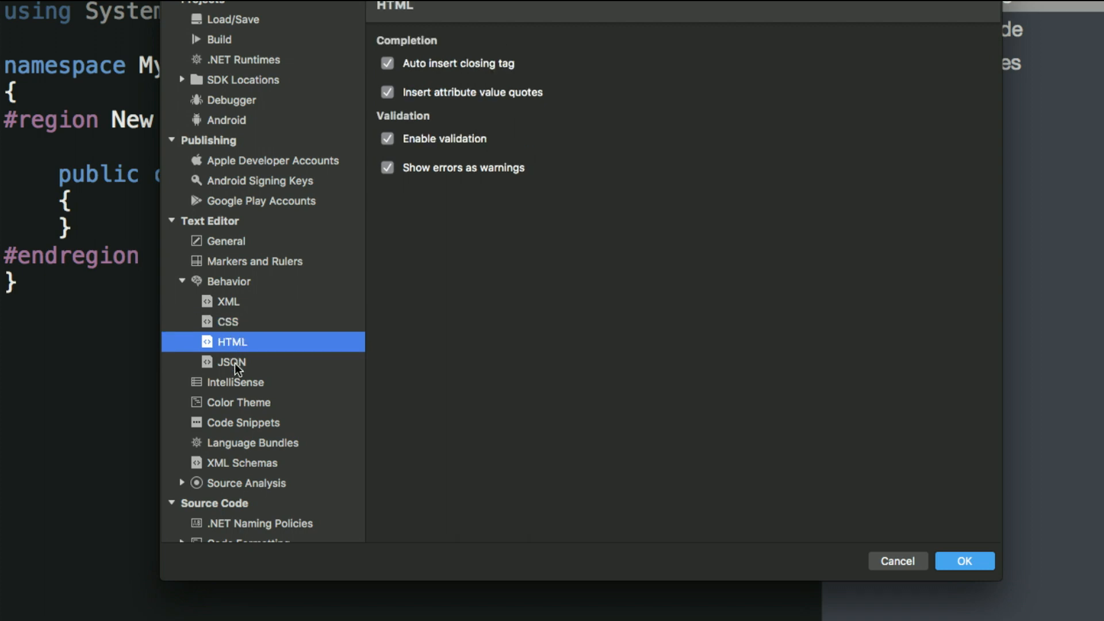
click(234, 363)
click(232, 382)
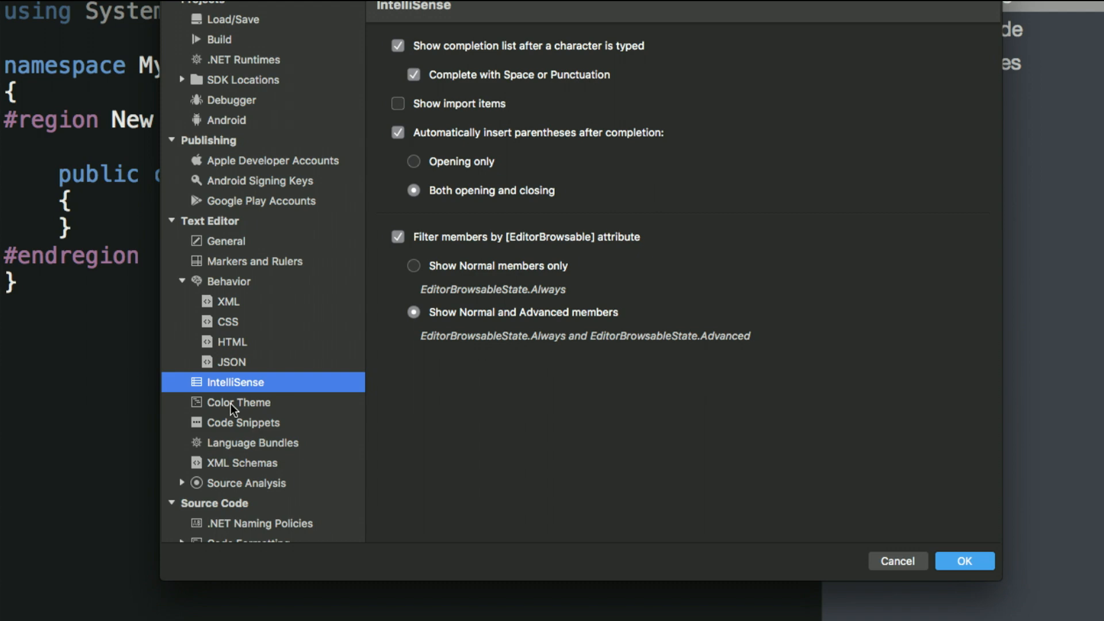
Open the Code Snippets preferences, enlarge the snippet list and preview the Attribute and cw templates
click(232, 421)
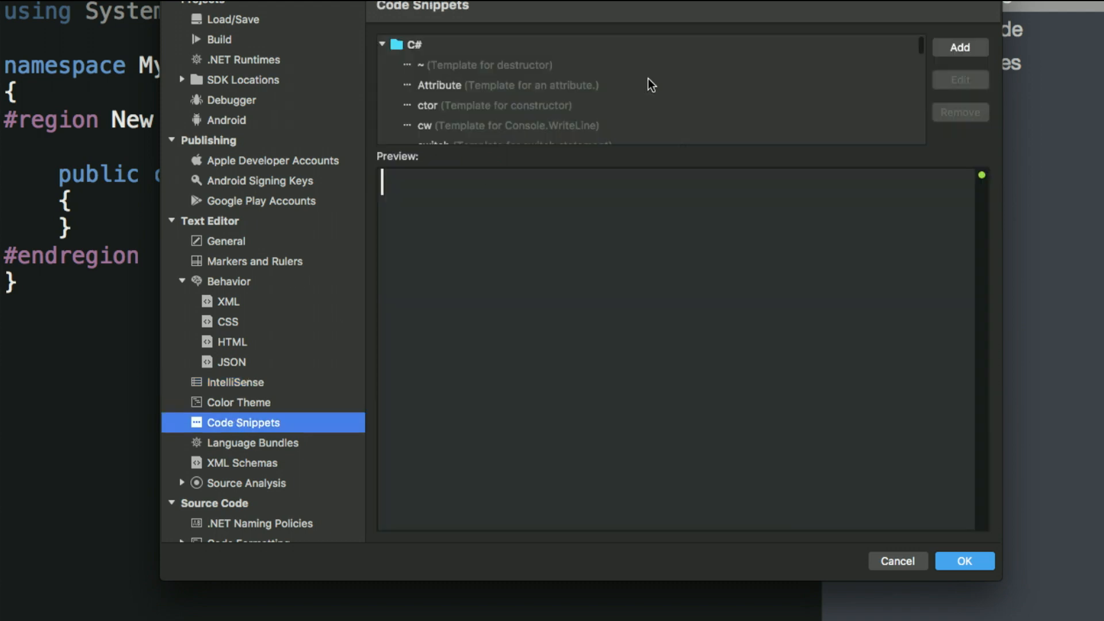
drag(601, 145, 598, 249)
click(488, 95)
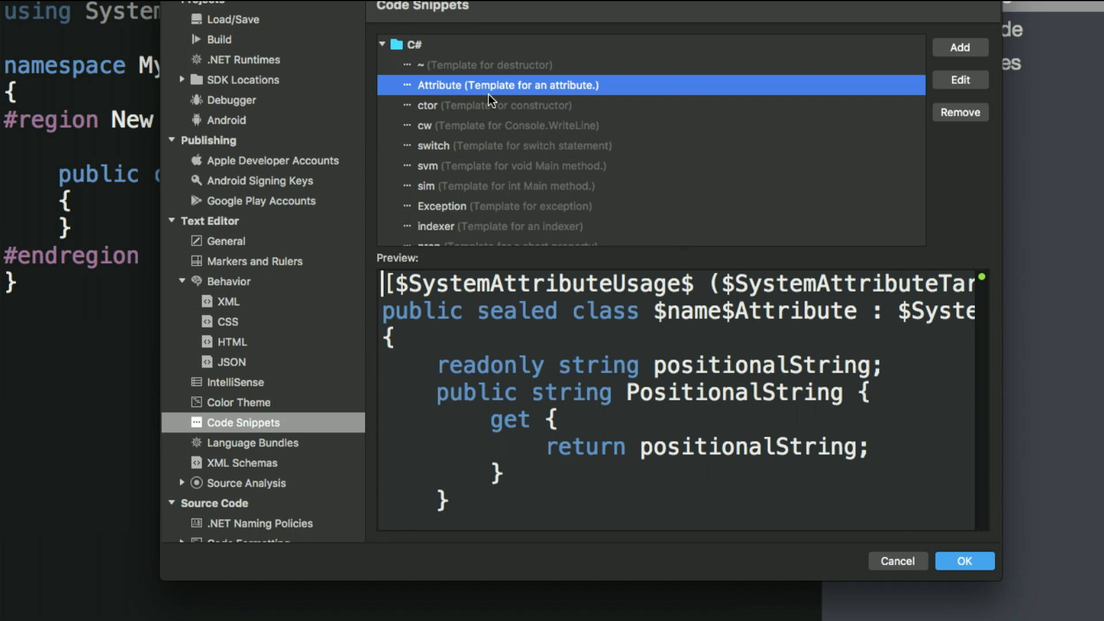
scroll(487, 177, down, 1)
scroll(487, 183, down, 1)
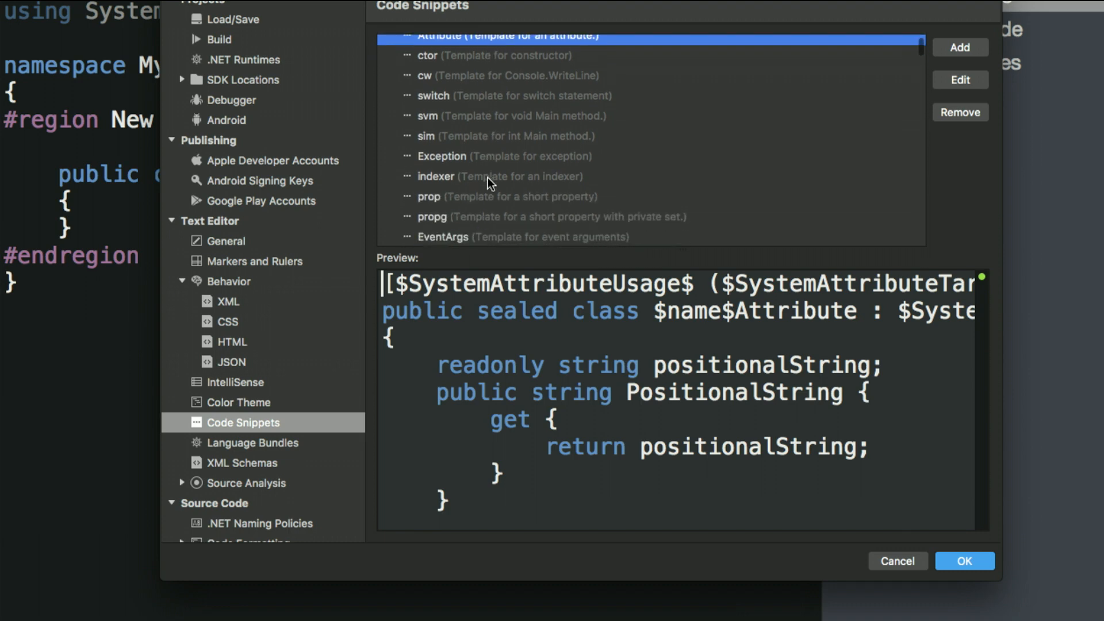
click(453, 82)
Preview the C# snippets for #if, foreach and try, and cancel the preferences
scroll(453, 83, down, 5)
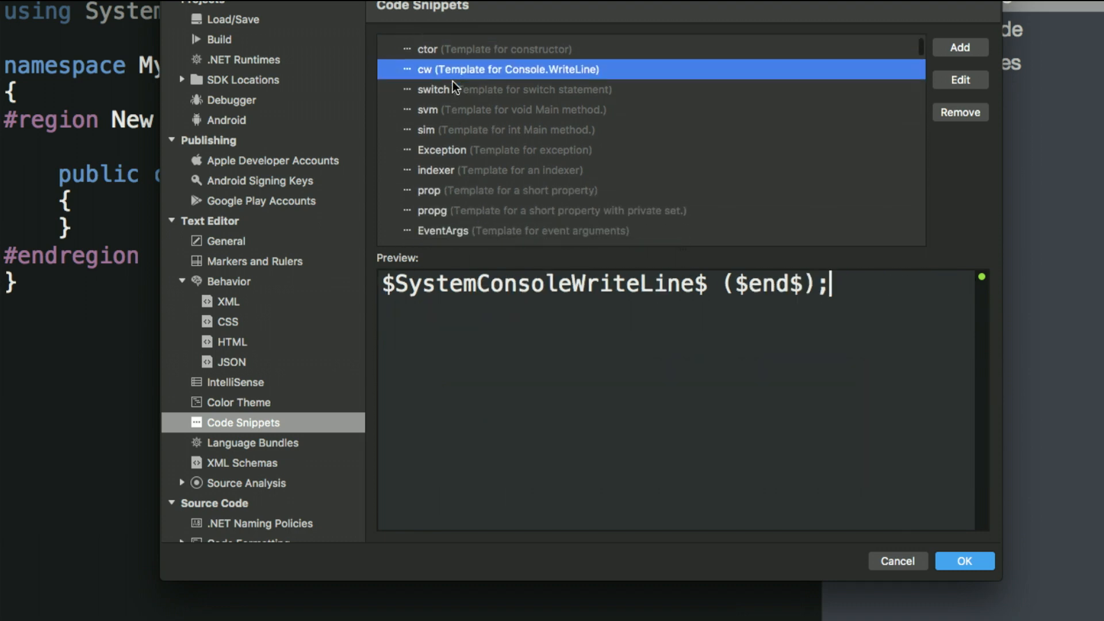
scroll(453, 81, down, 6)
click(450, 122)
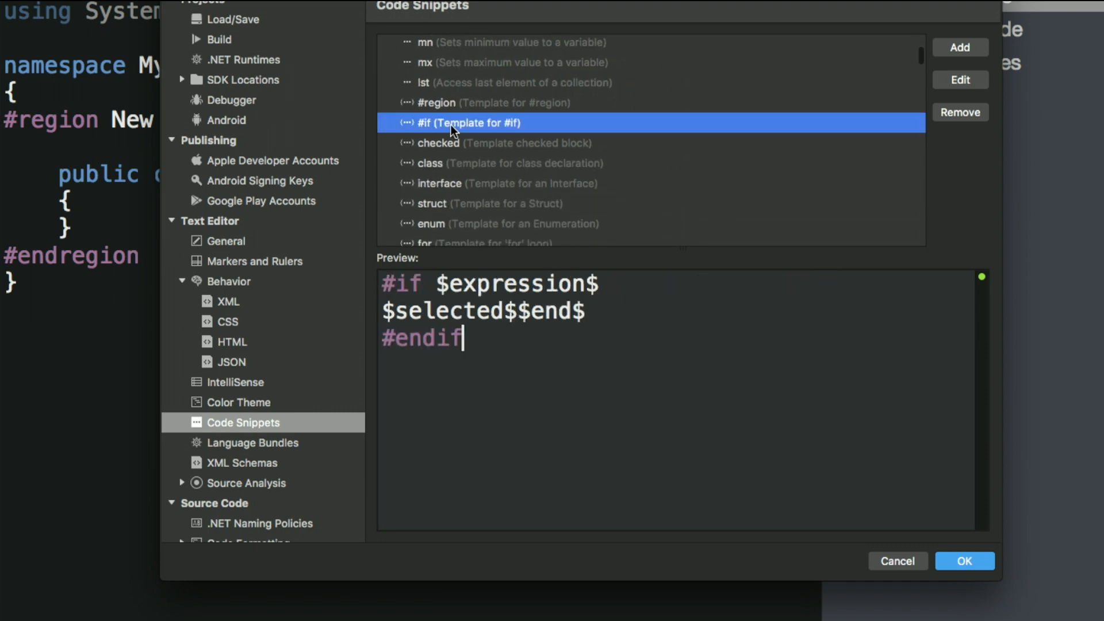
scroll(451, 125, down, 8)
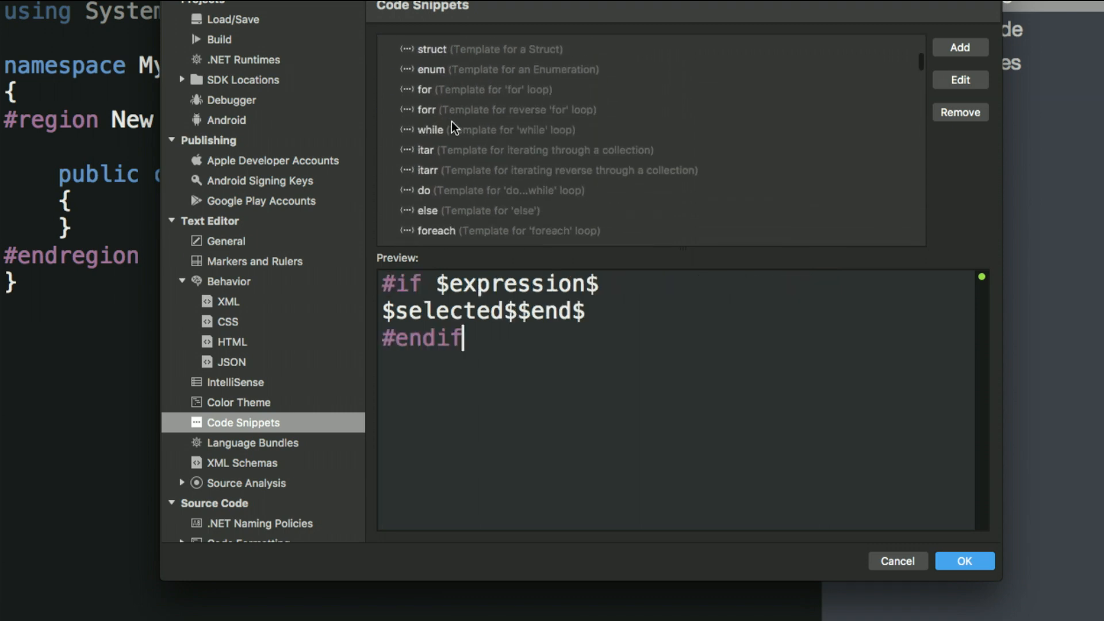
scroll(470, 109, down, 5)
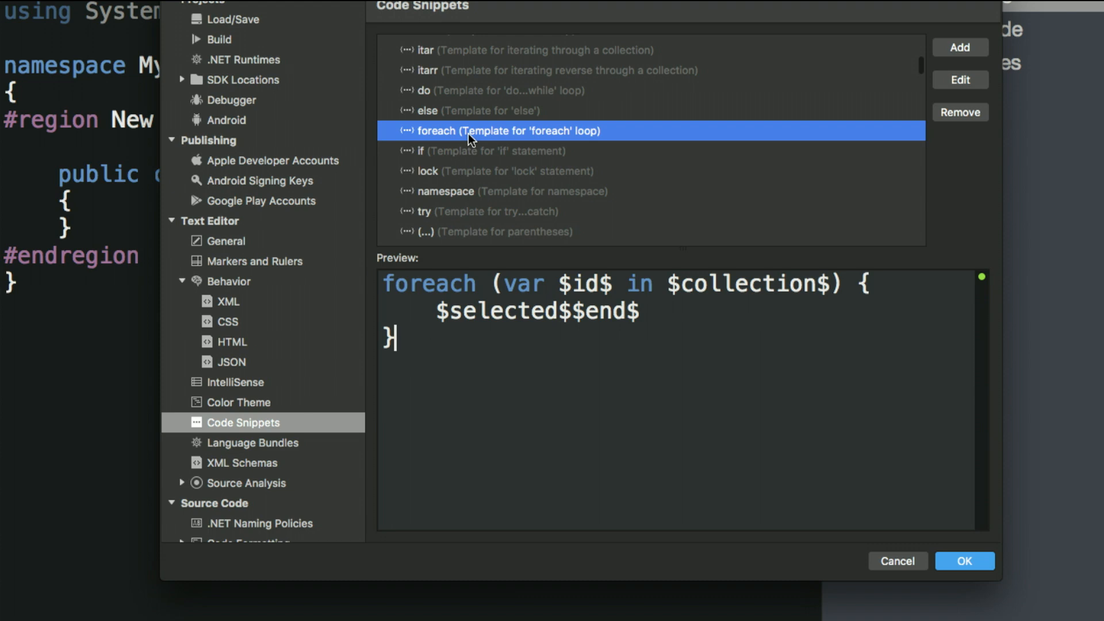
click(471, 167)
scroll(470, 166, down, 1)
click(478, 188)
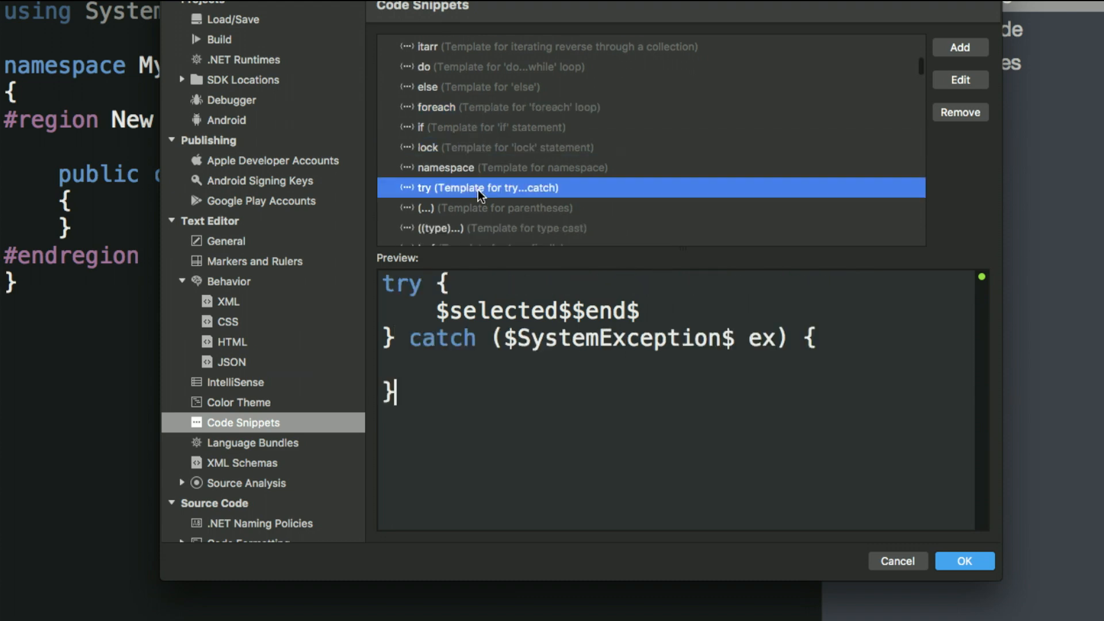
click(895, 561)
Insert a try...catch block inside the Class1 body by expanding the try snippet
click(130, 190)
key(Return)
text(try)
key(Escape)
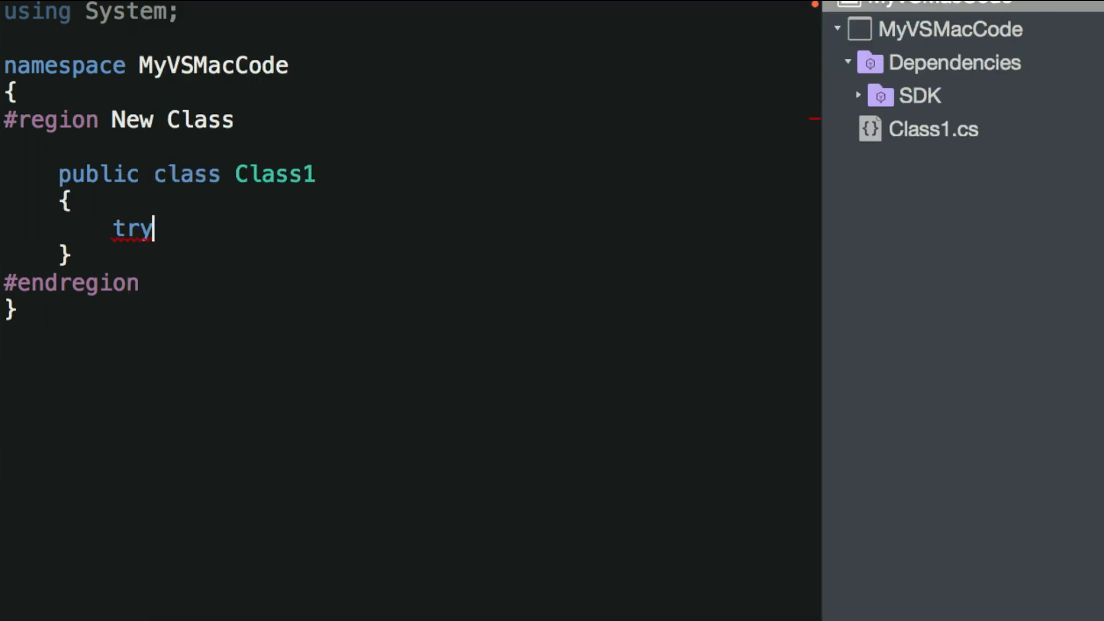
key(Tab)
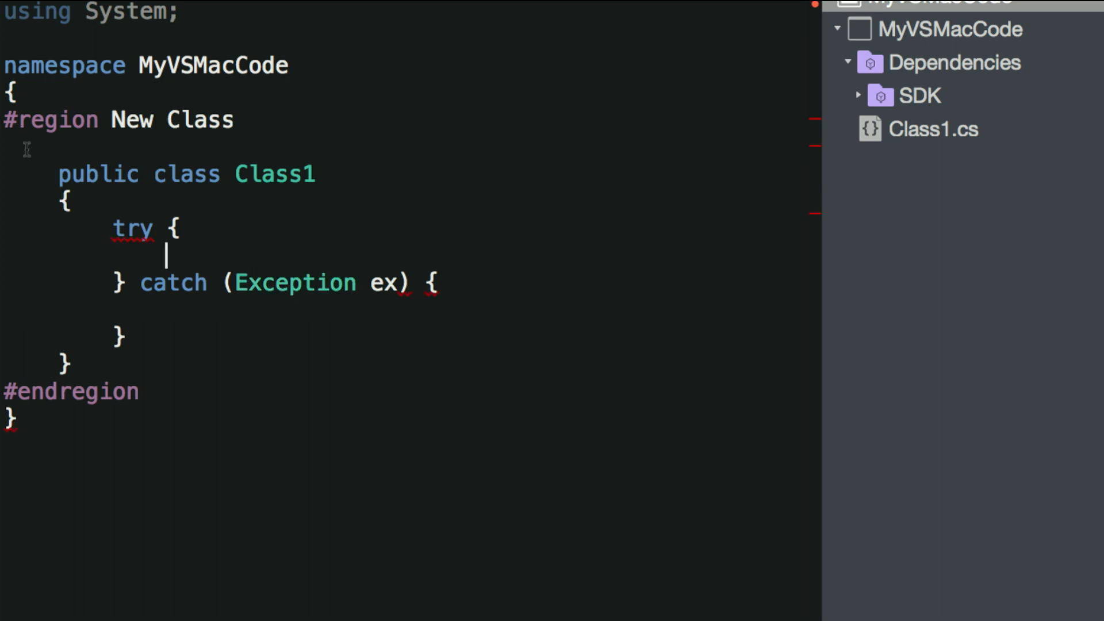
Delete the try...catch block from the Class1 body
drag(111, 229, 150, 339)
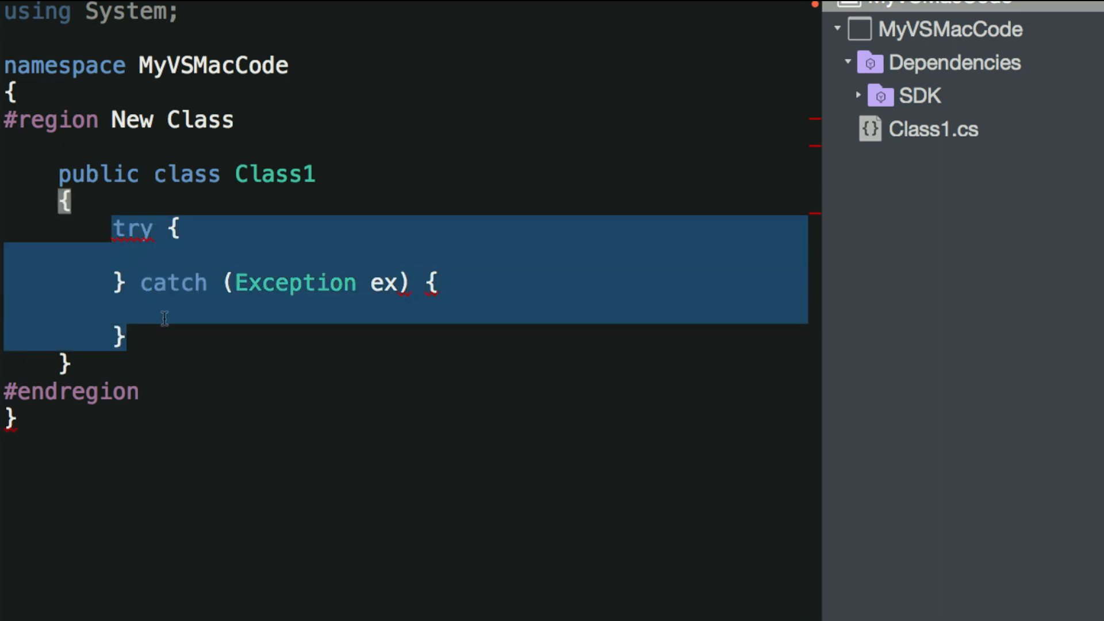
click(163, 316)
drag(137, 330, 113, 229)
key(BackSpace)
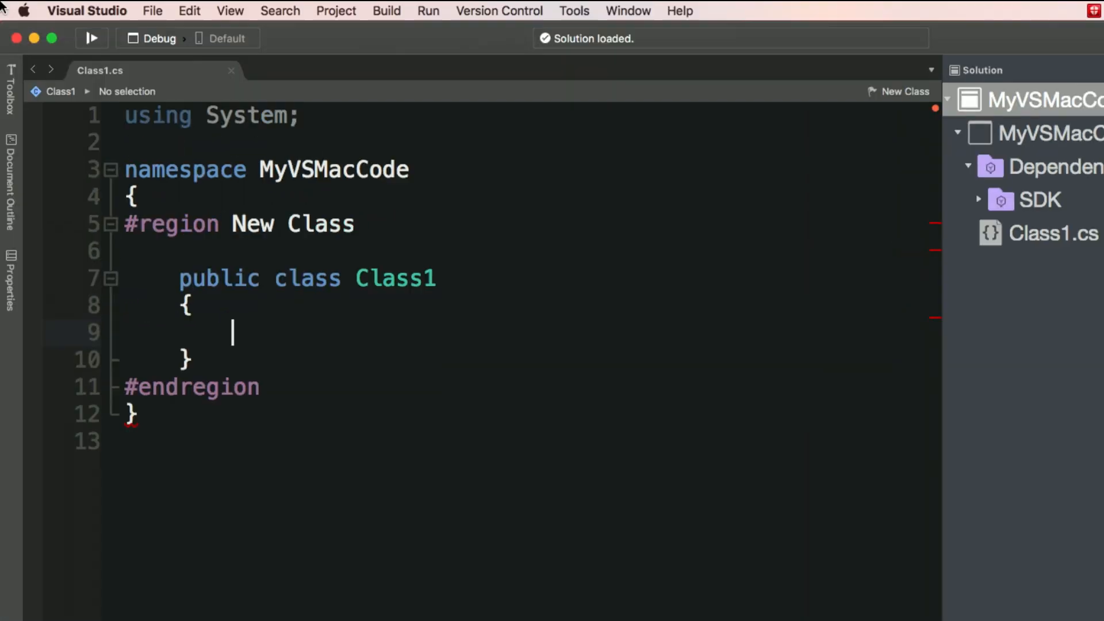
Return to the Code Snippets preferences, view the form for a new template and close it without adding one
click(88, 10)
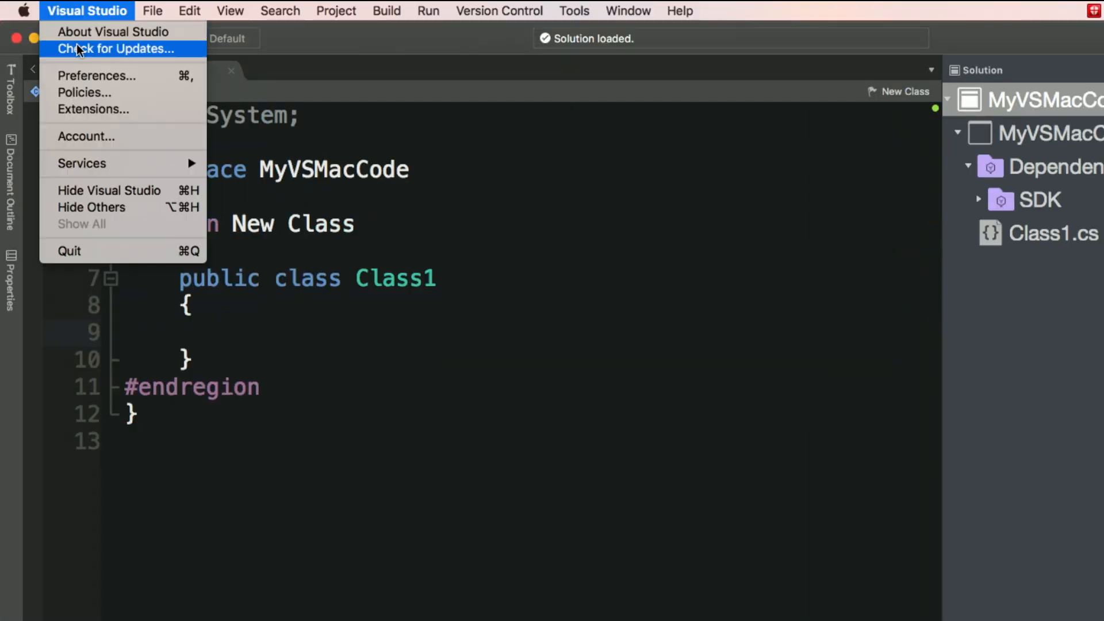
click(89, 77)
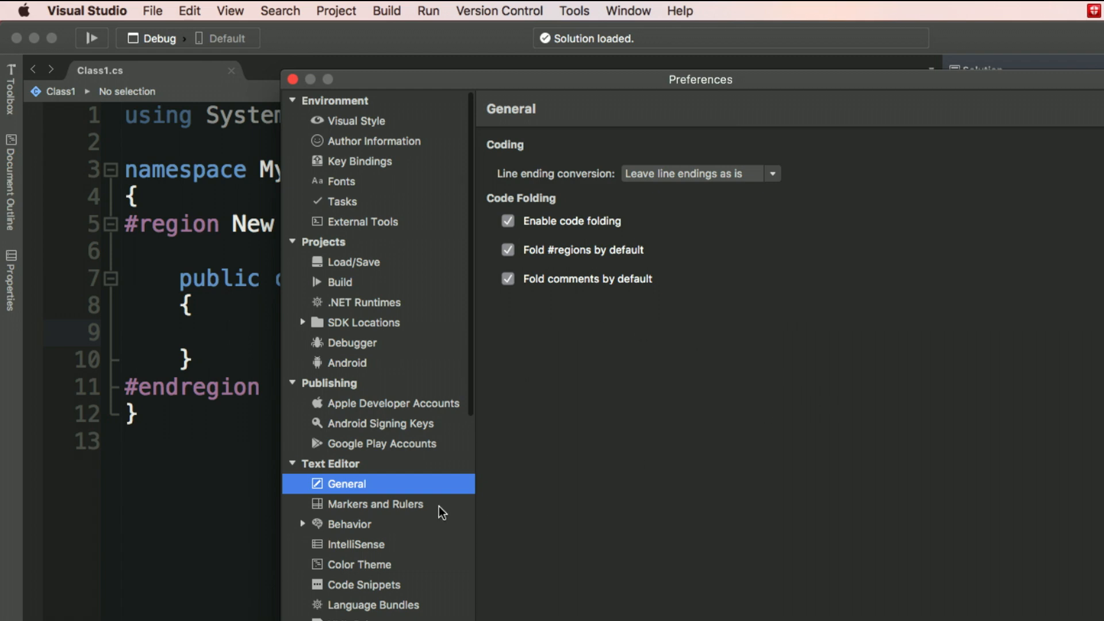
scroll(441, 512, down, 2)
click(381, 542)
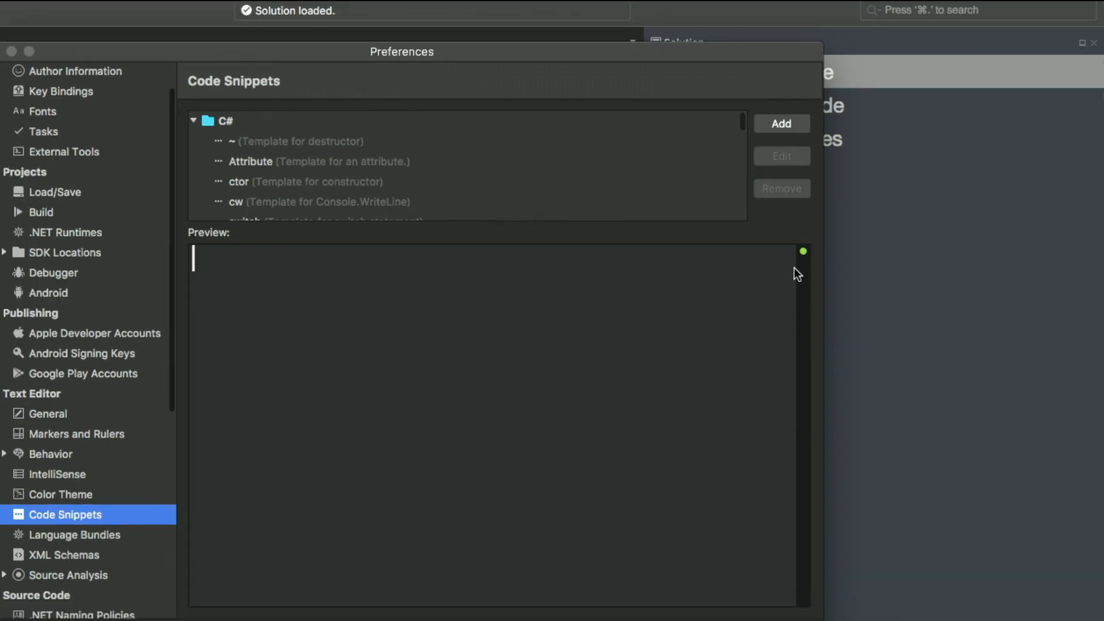
click(779, 122)
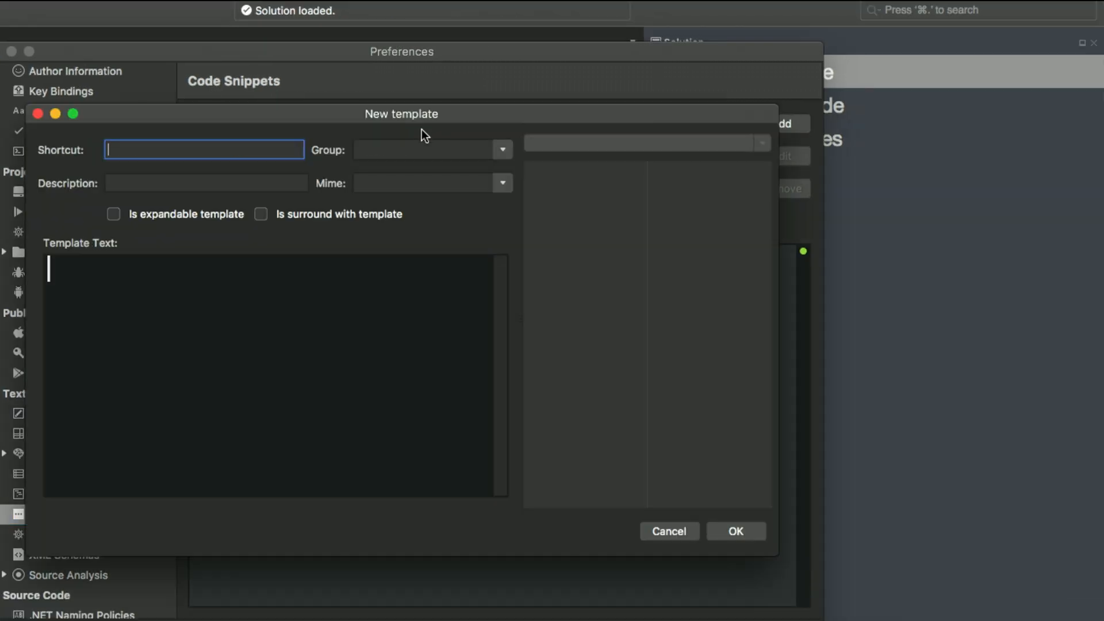
click(38, 113)
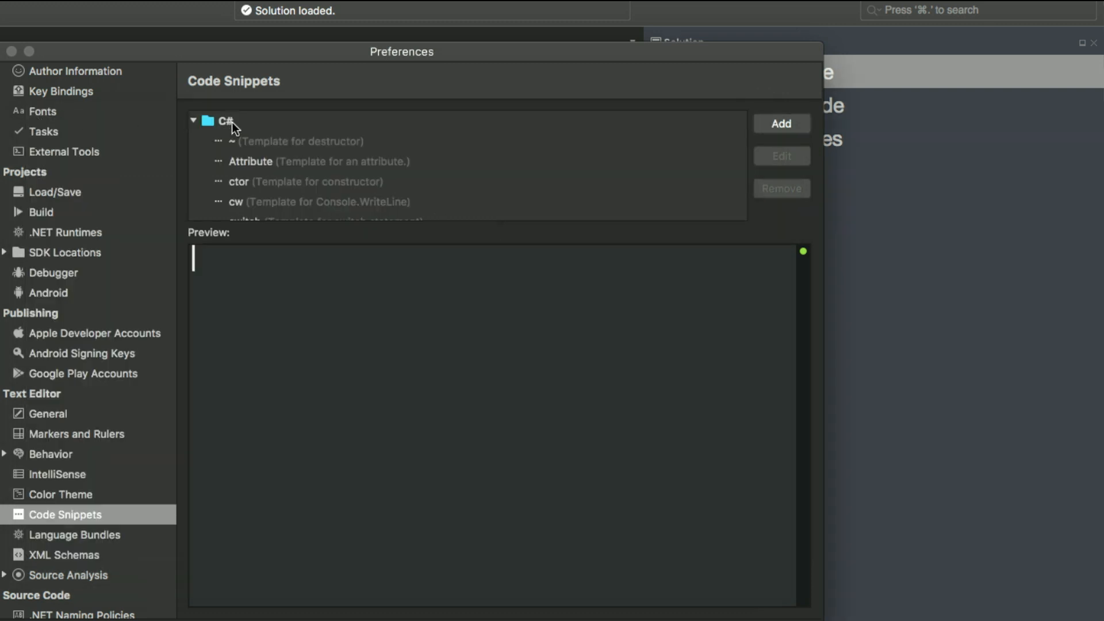
Preview the C# Attribute snippet and the itarr snippet for reverse iteration through a collection
click(256, 158)
scroll(257, 154, down, 5)
scroll(256, 154, down, 10)
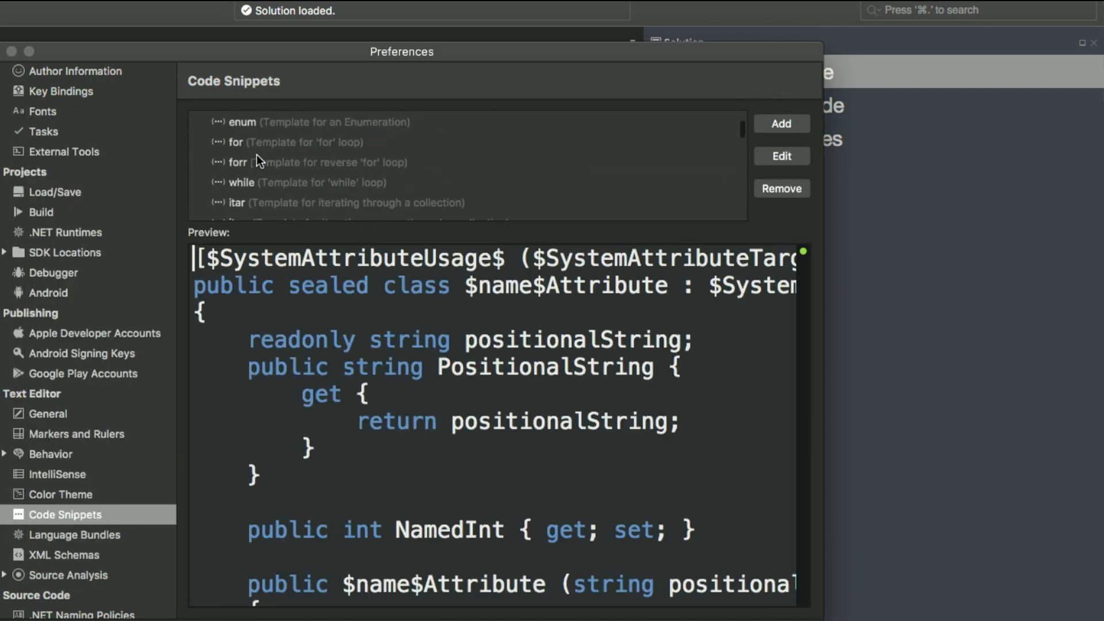
click(257, 155)
scroll(257, 155, down, 3)
click(258, 159)
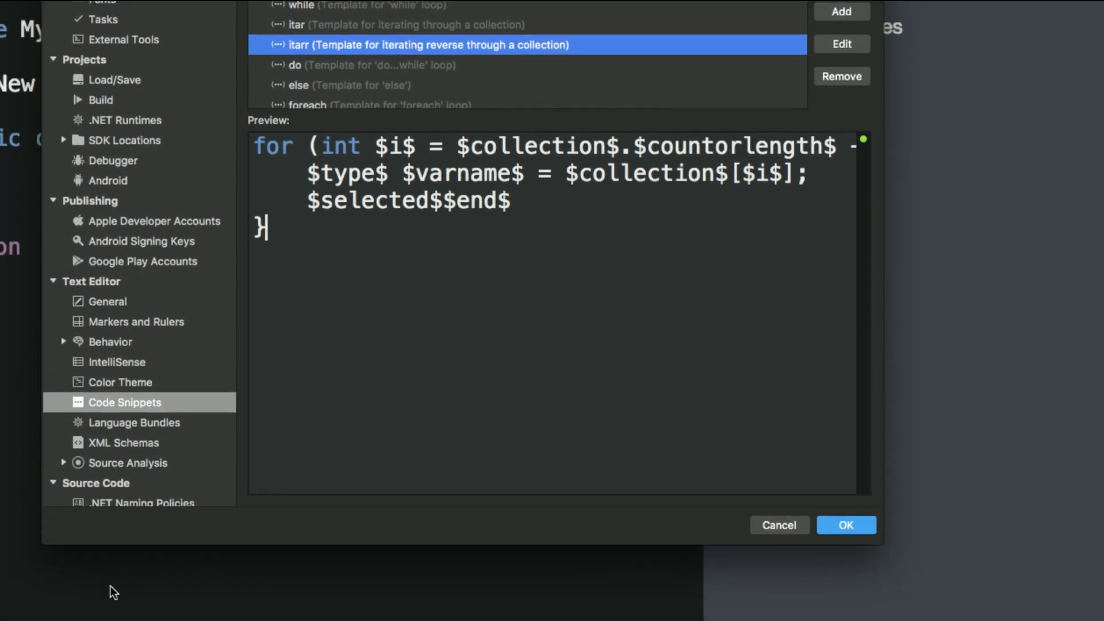
View the Language Bundles preferences, and preview the Light, Gruvbox, Monokai, Nightshade, Solarized Dark, Visual Studio and Tango color themes on the code
click(131, 422)
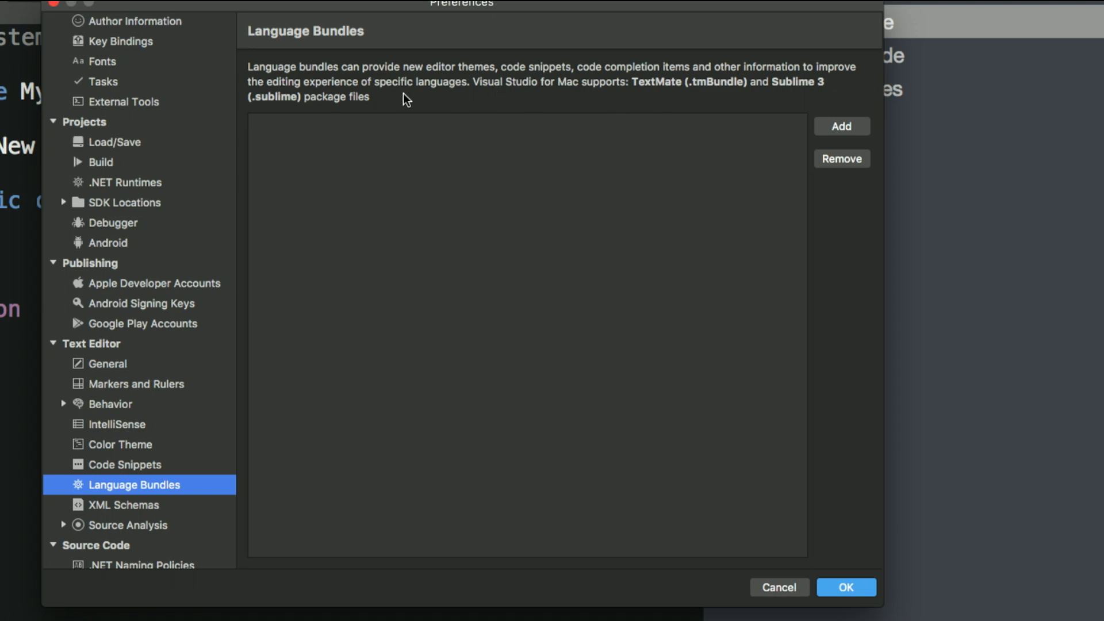
click(147, 446)
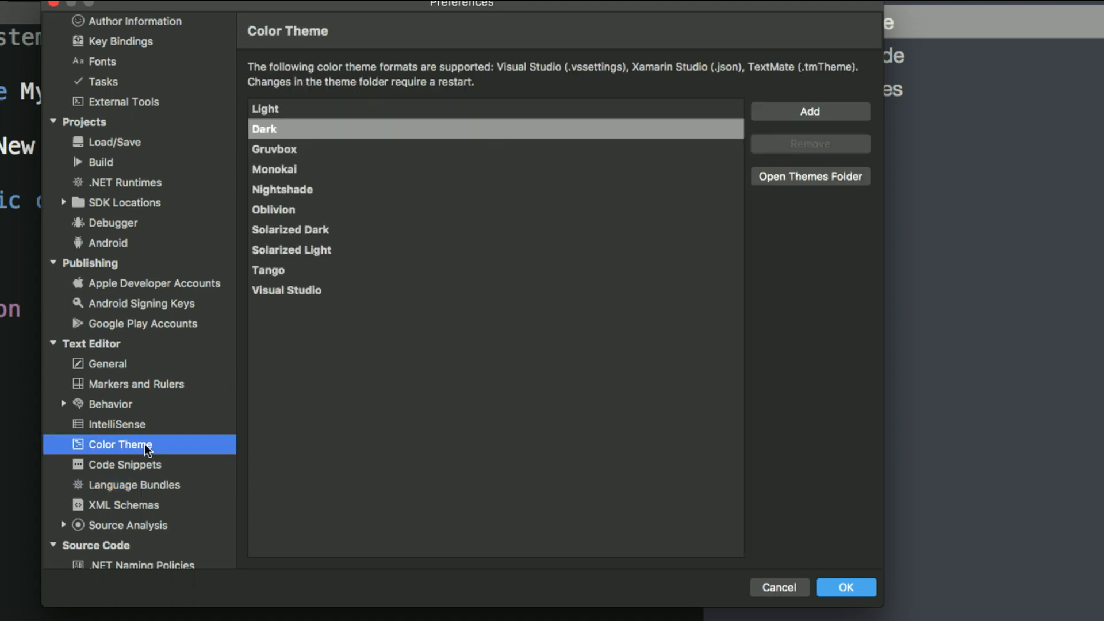
click(291, 109)
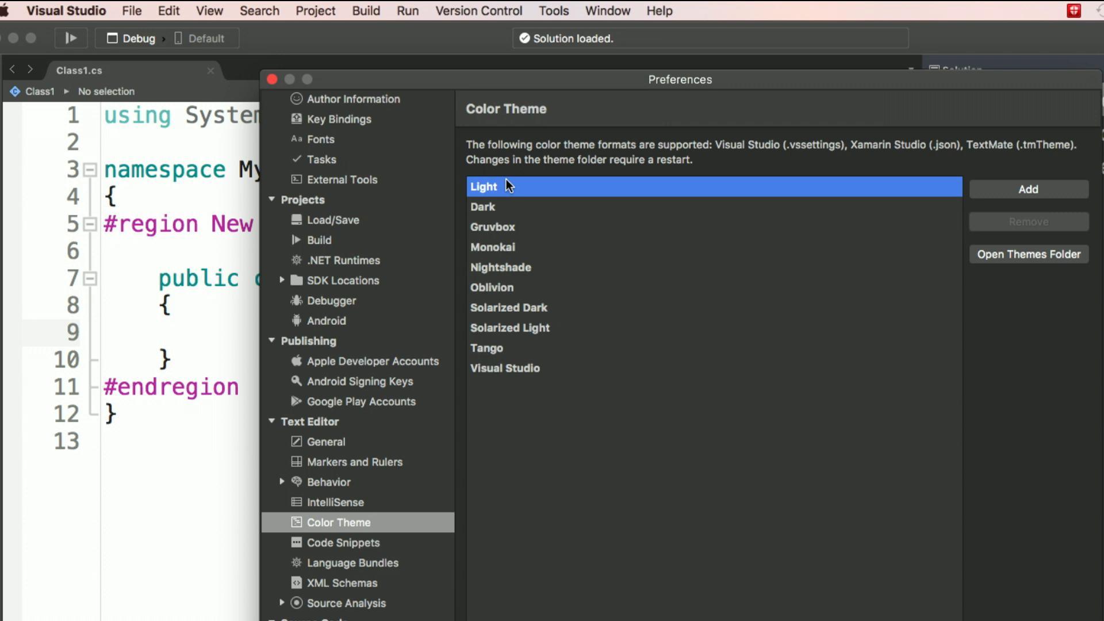
click(511, 231)
click(511, 250)
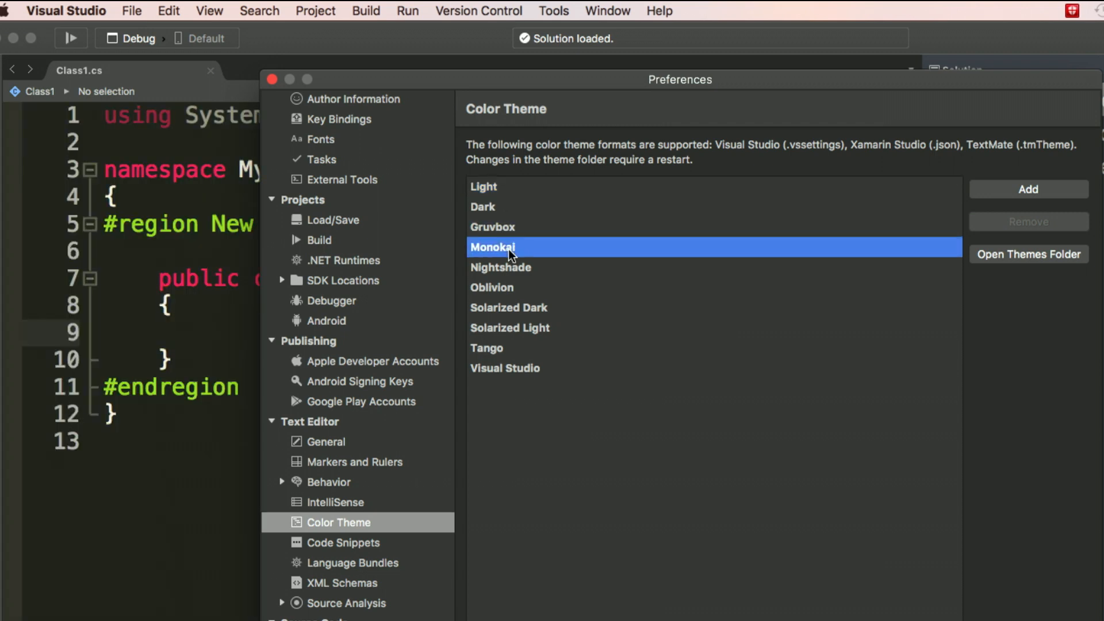
click(511, 271)
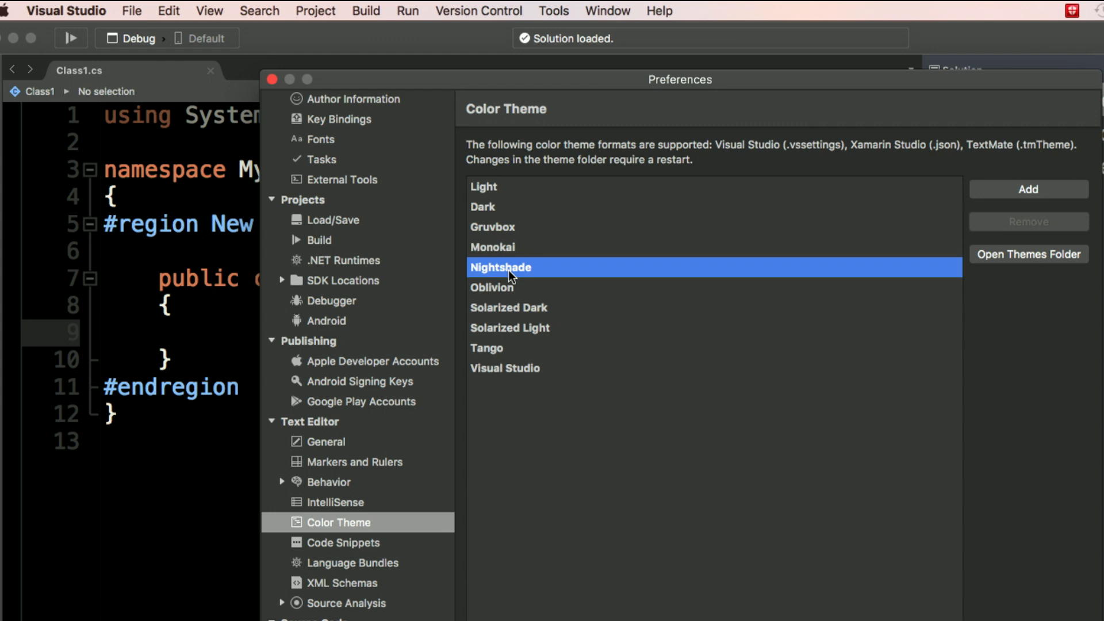
click(514, 305)
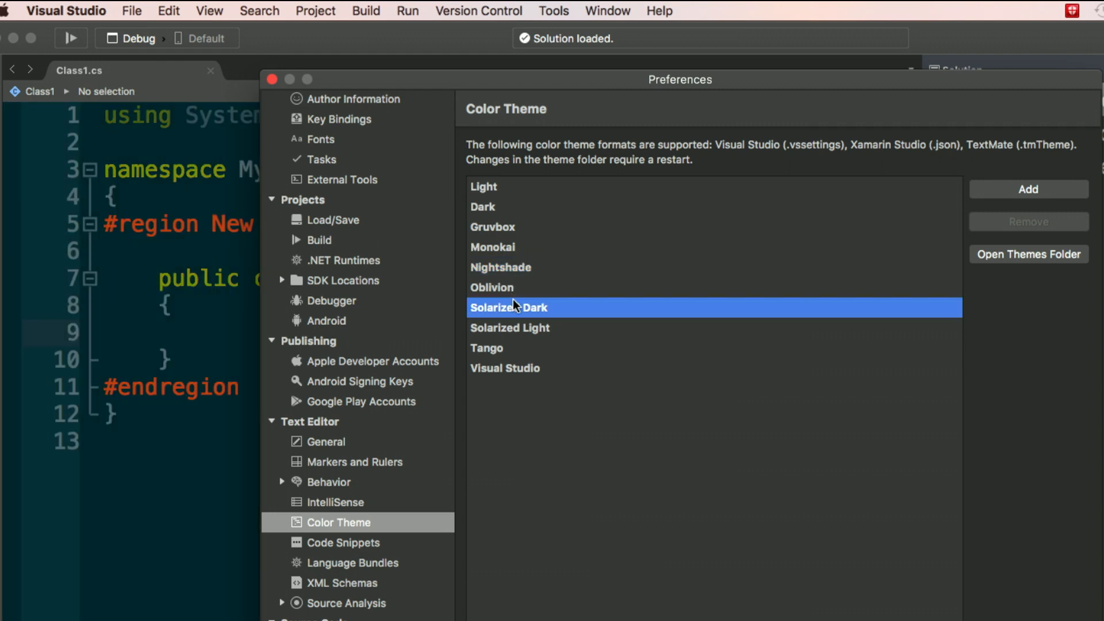
click(508, 370)
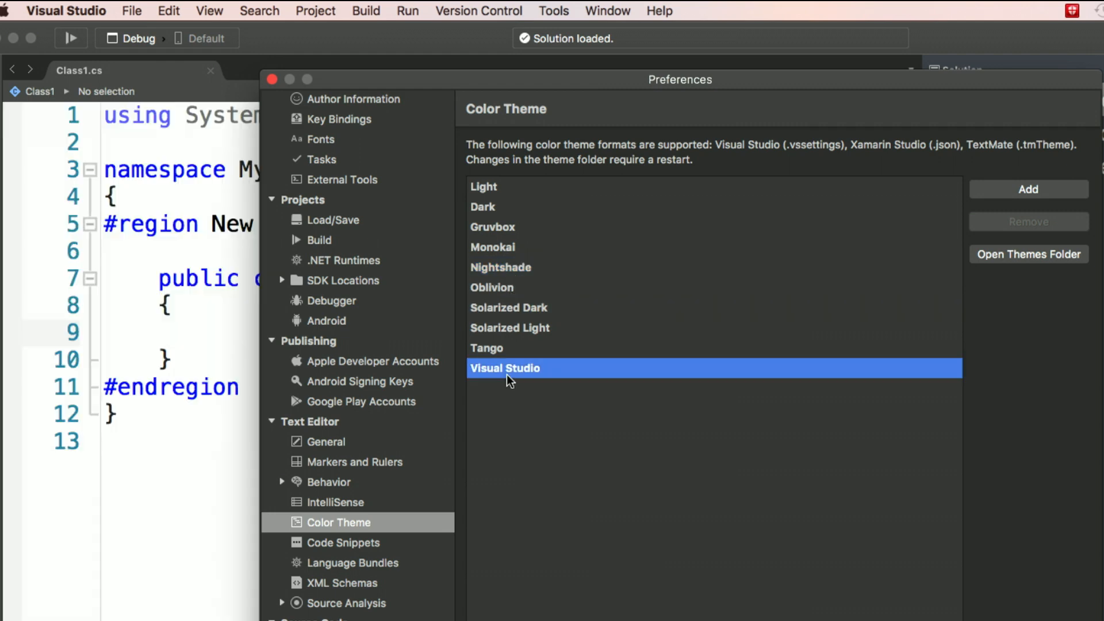
click(506, 349)
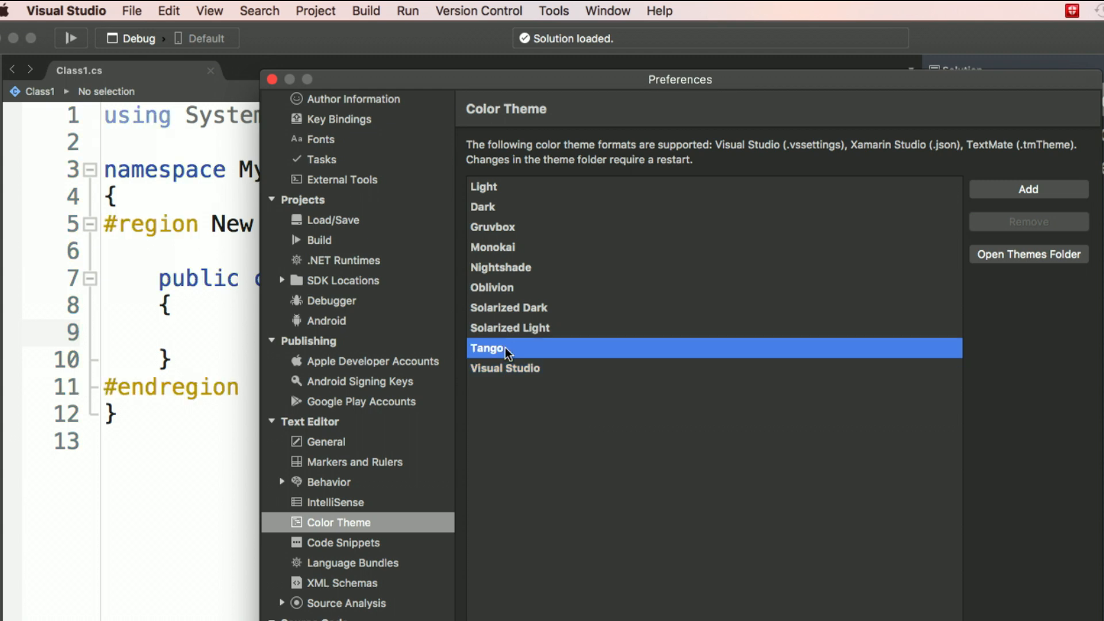
Move the Preferences window off the code, compare the light color themes and set the editor's color theme to Visual Studio
drag(420, 87, 754, 99)
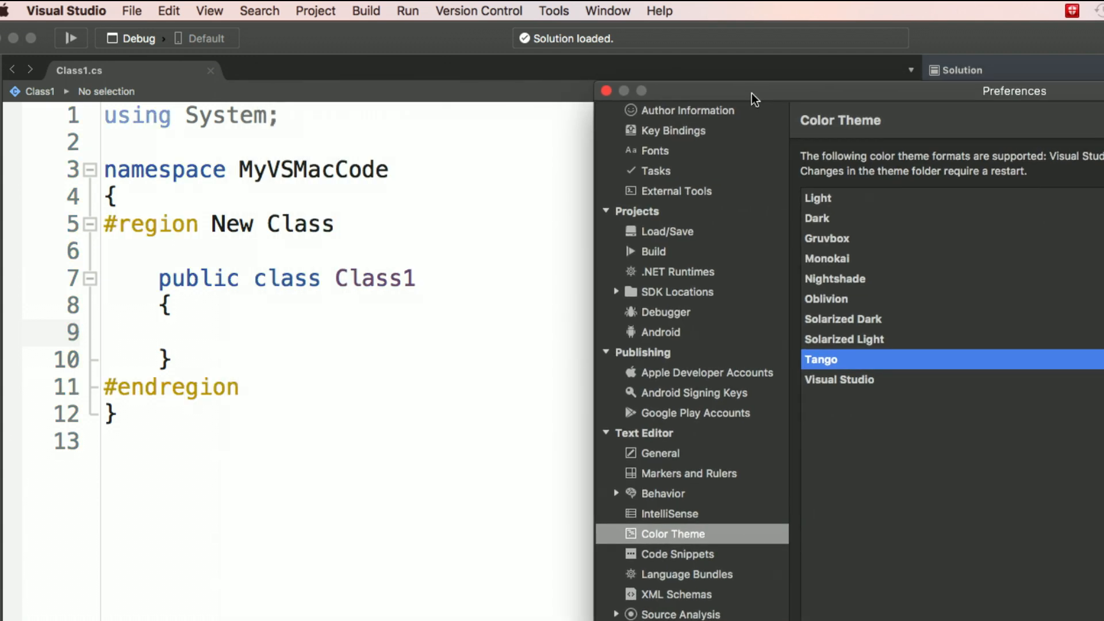
click(862, 379)
click(864, 339)
click(847, 379)
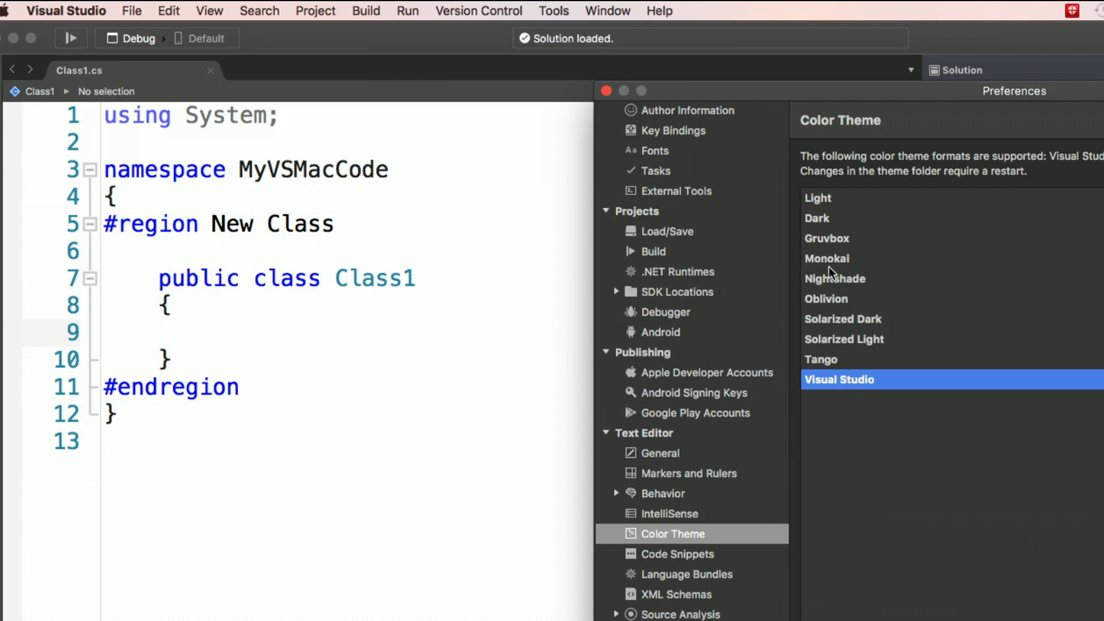
click(827, 218)
click(827, 199)
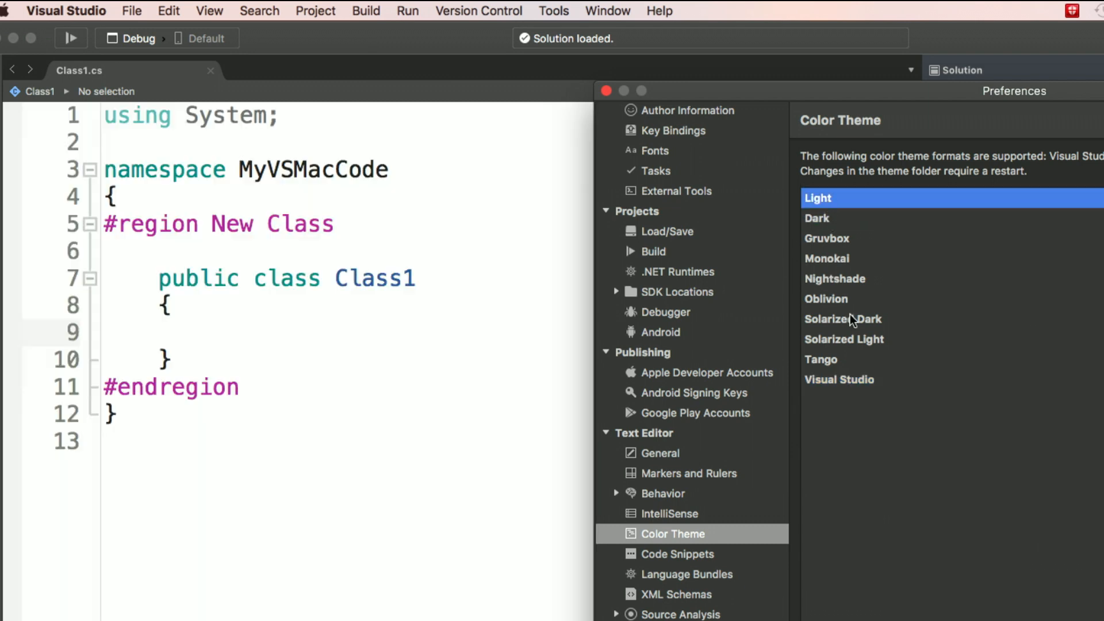
click(860, 380)
click(826, 199)
click(843, 379)
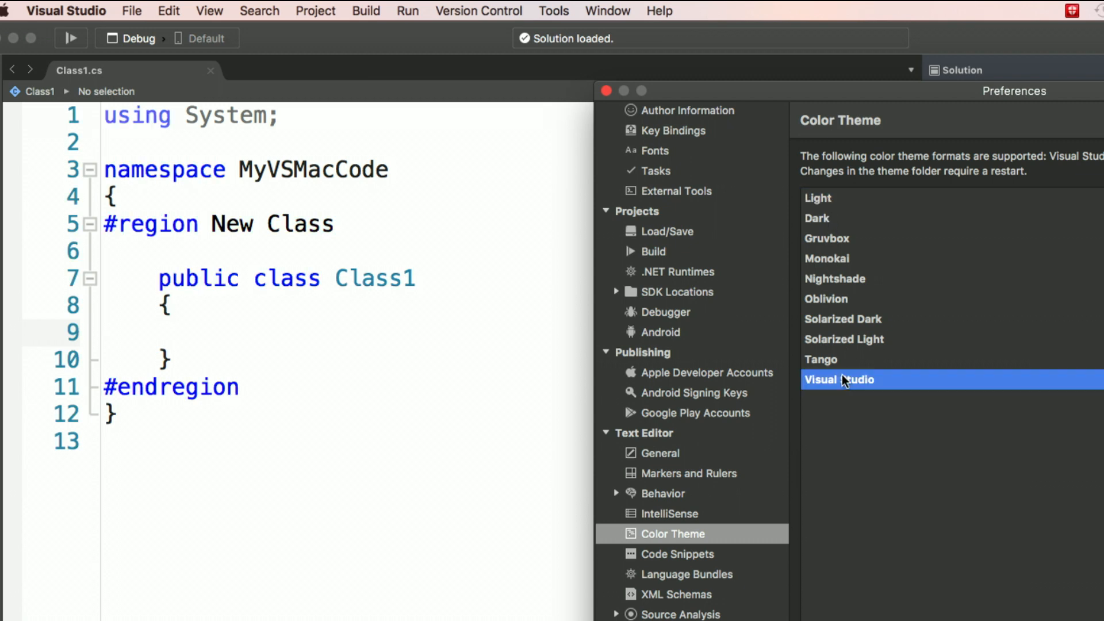
View the Code Formatting summary and the .NET Naming Policies preferences, including the policy choices, keeping the Default policy
scroll(699, 417, down, 10)
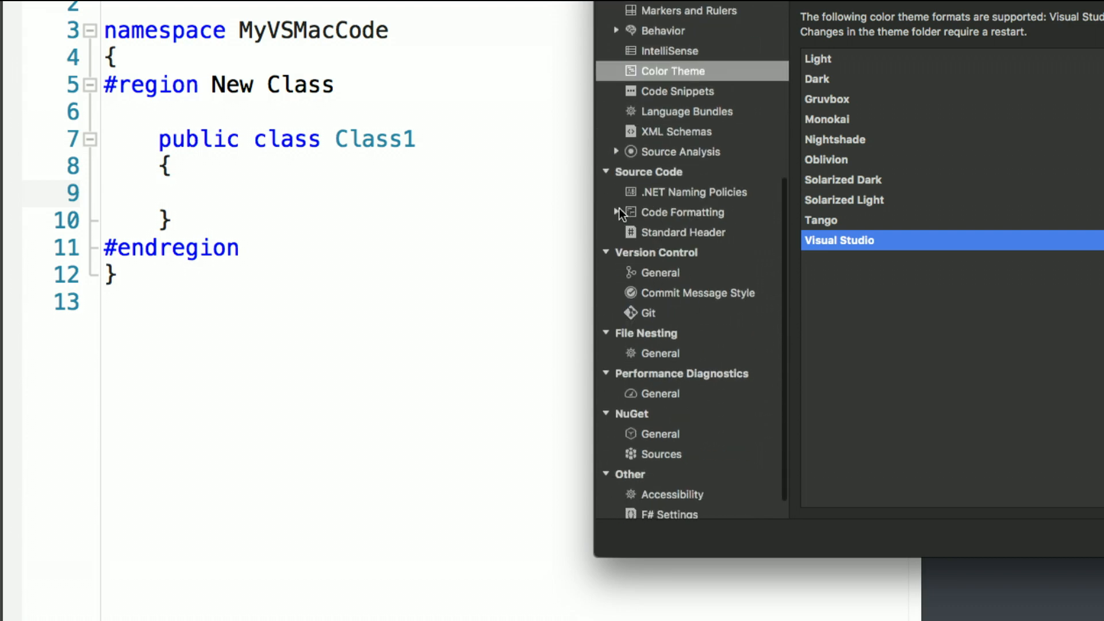
click(614, 213)
click(671, 213)
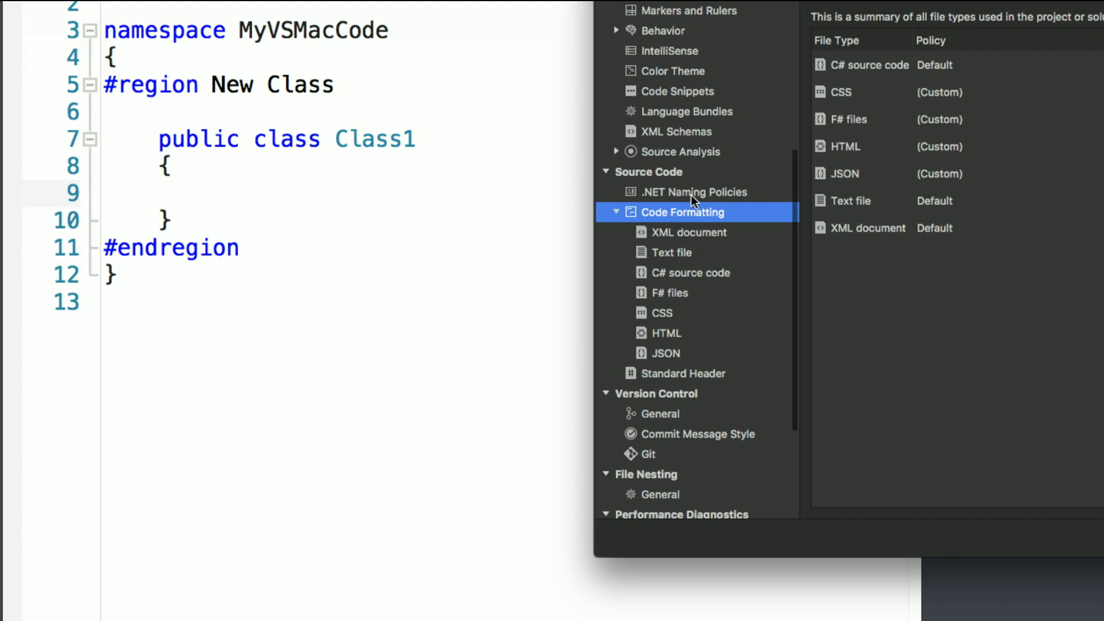
click(685, 195)
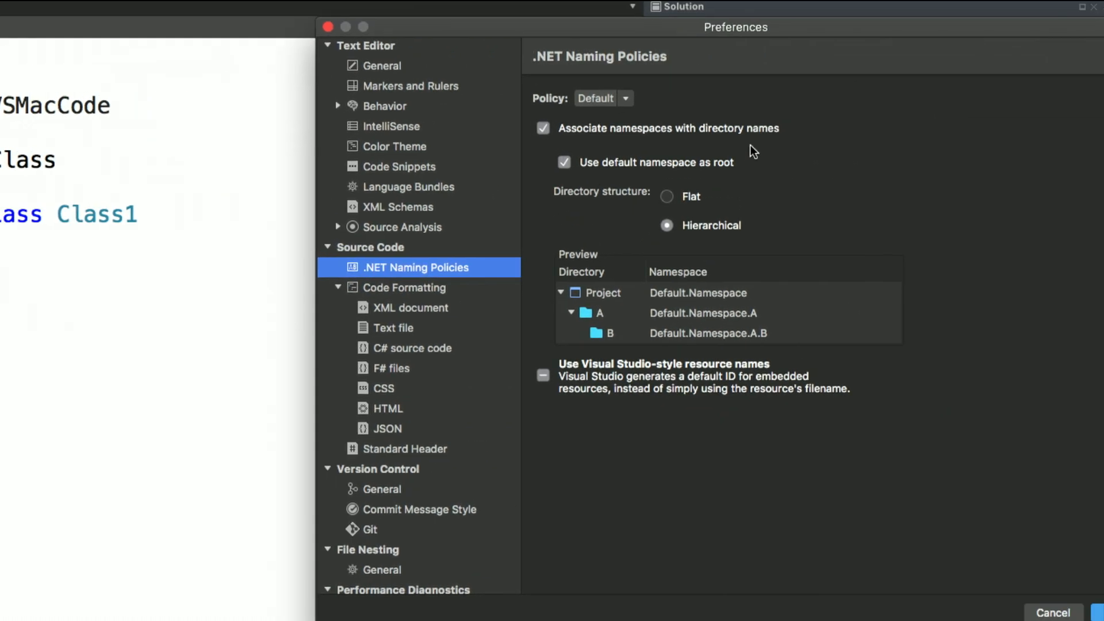
click(621, 103)
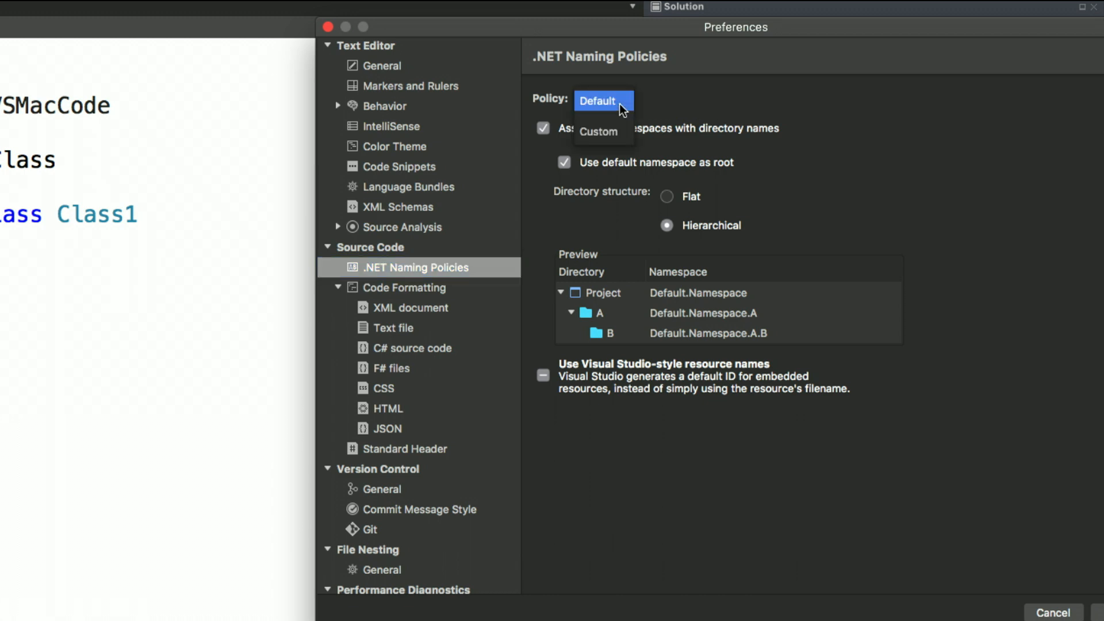
click(622, 107)
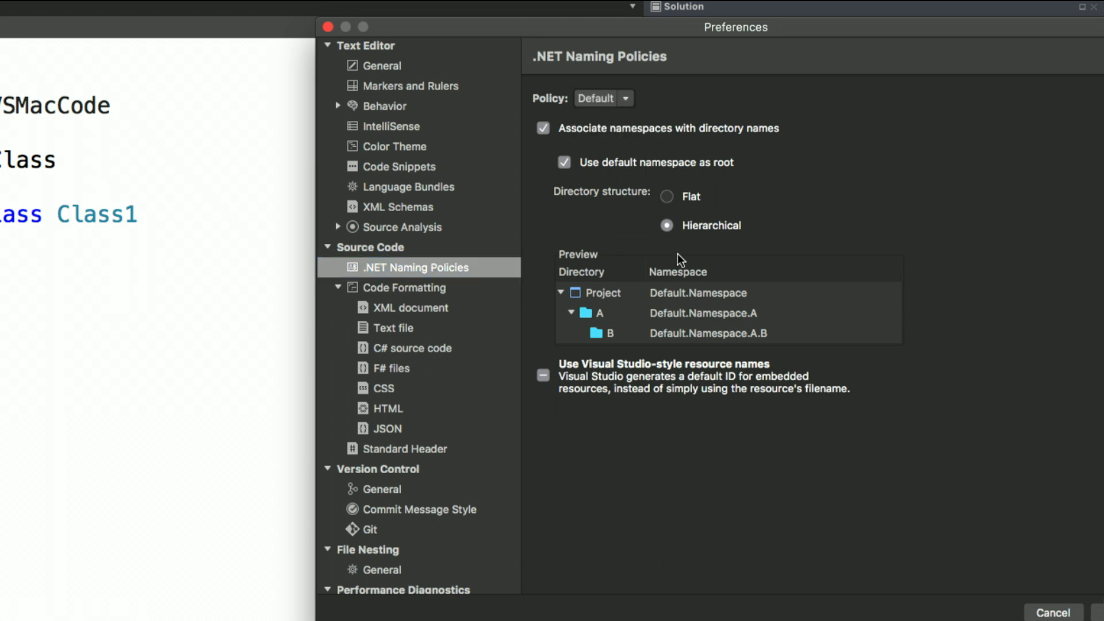
Compare the Flat and Hierarchical directory structures in the naming policy preview, ending on Hierarchical
click(667, 197)
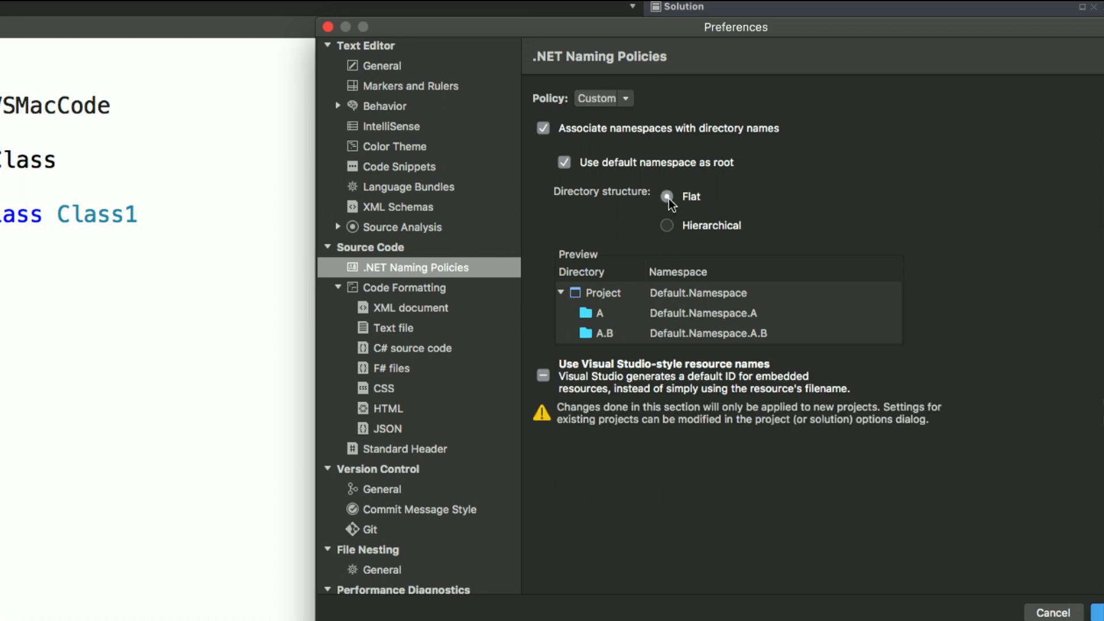
click(667, 225)
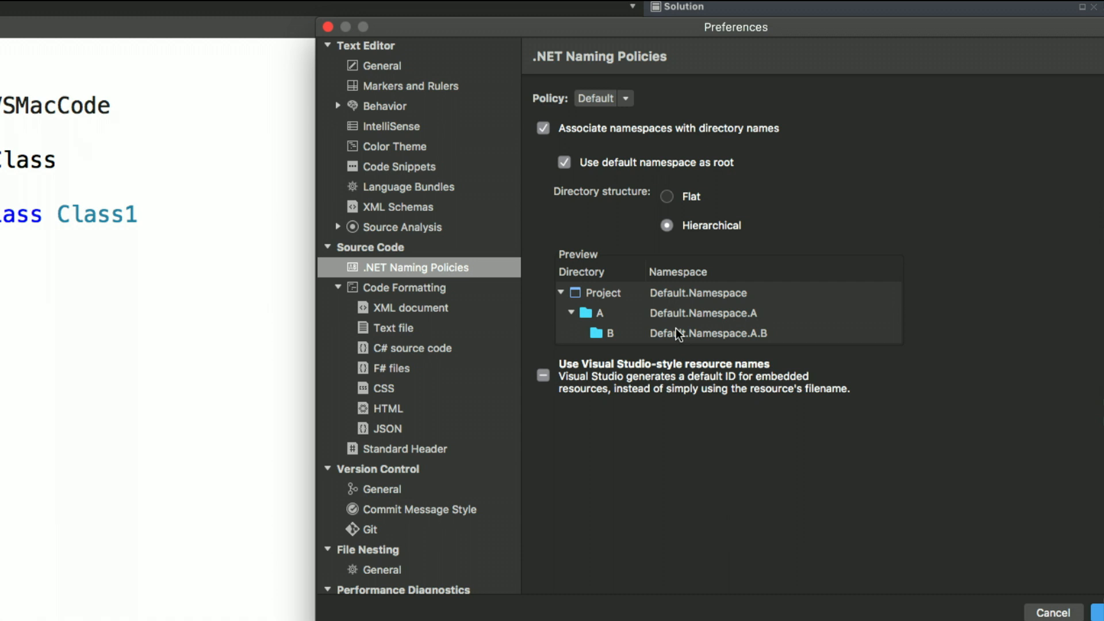
click(667, 197)
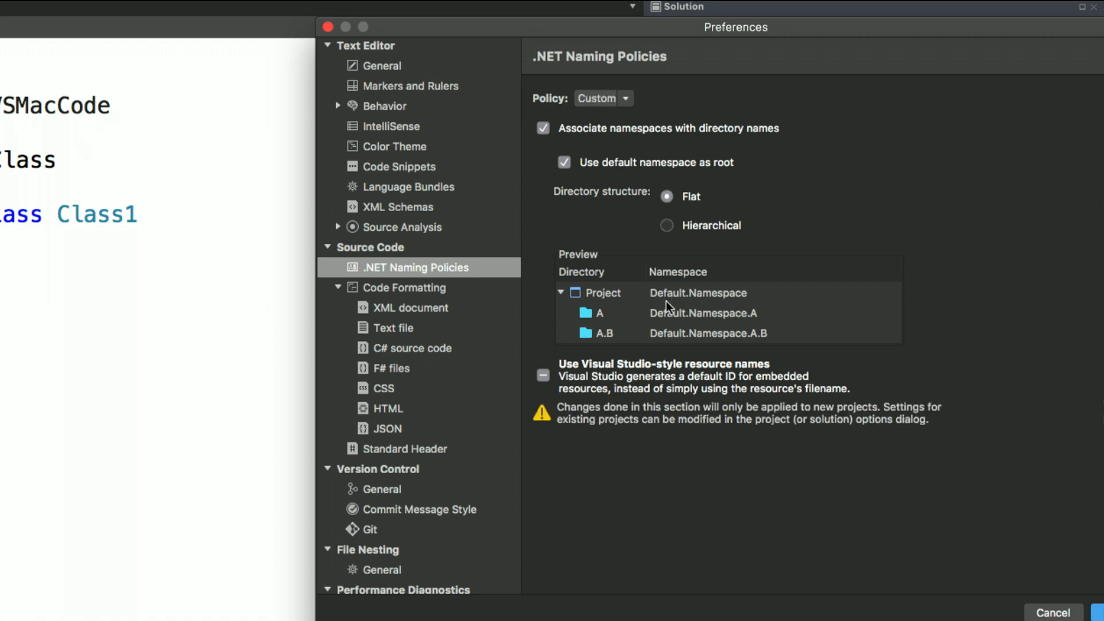
click(668, 226)
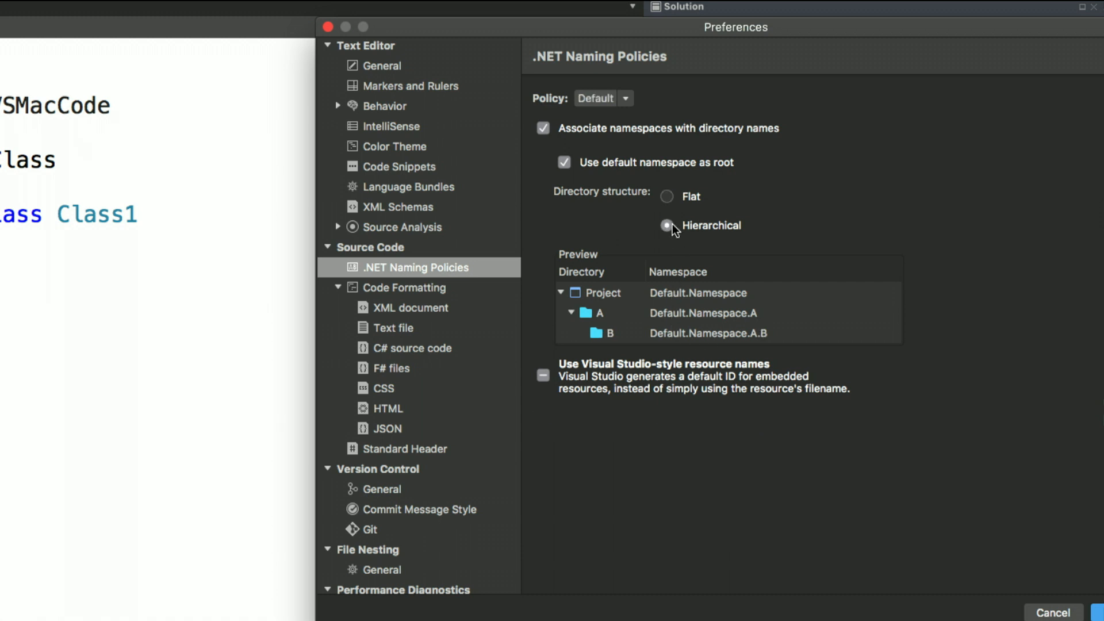
Review the policy and line ending choices for C# source code formatting, keeping Default and Native
click(426, 348)
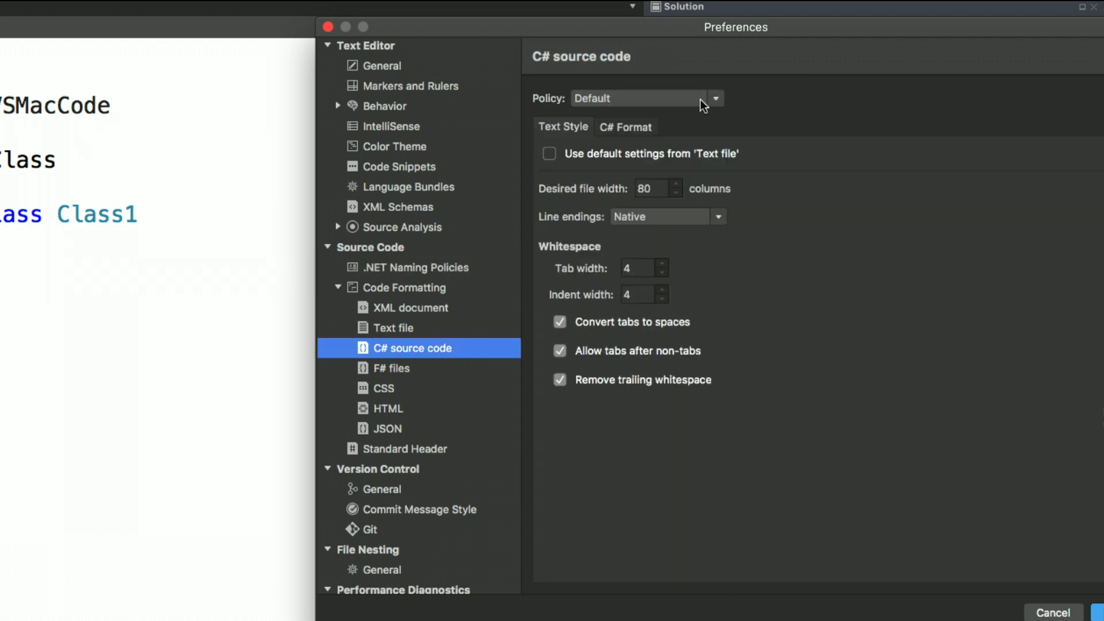
click(679, 99)
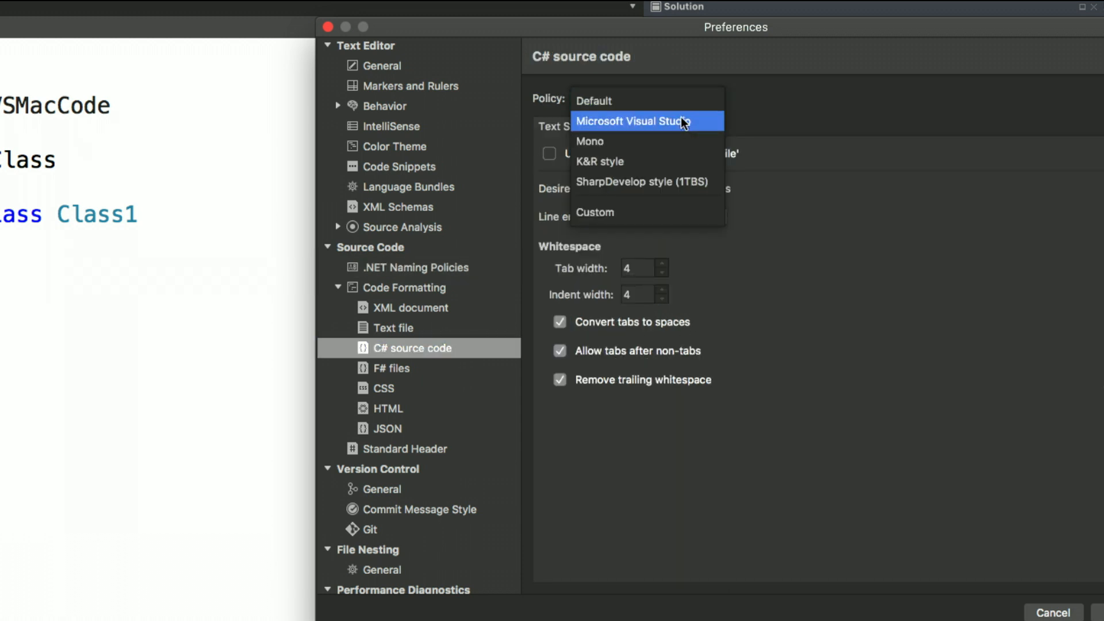
click(678, 102)
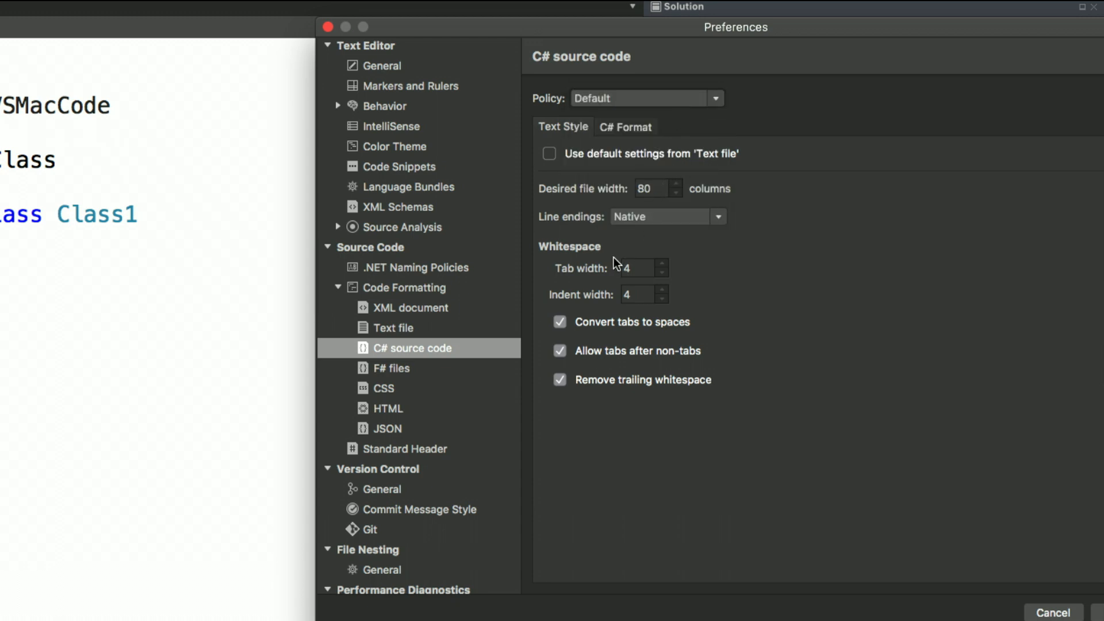
click(644, 219)
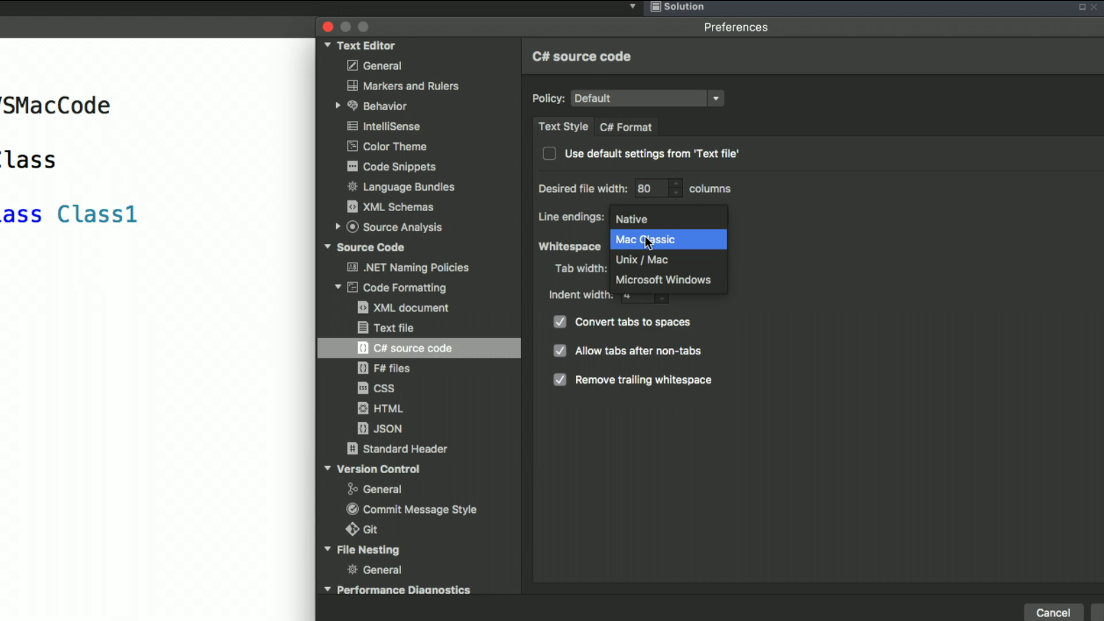
click(642, 223)
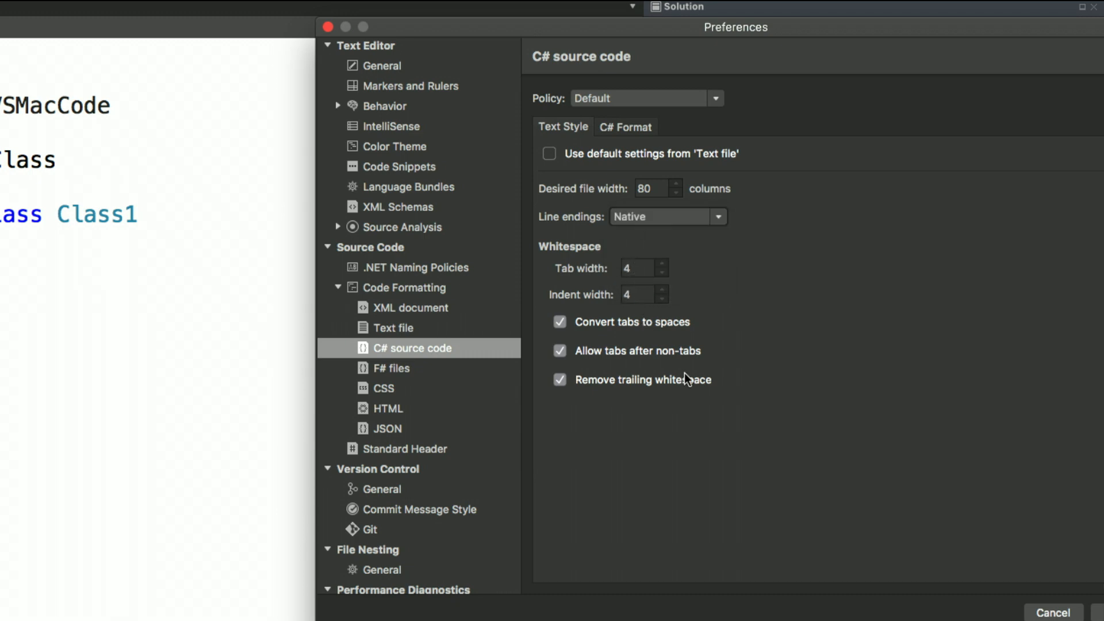
Show the C# Format preview, reposition the Preferences window and open the C# formatting profile for editing
click(641, 132)
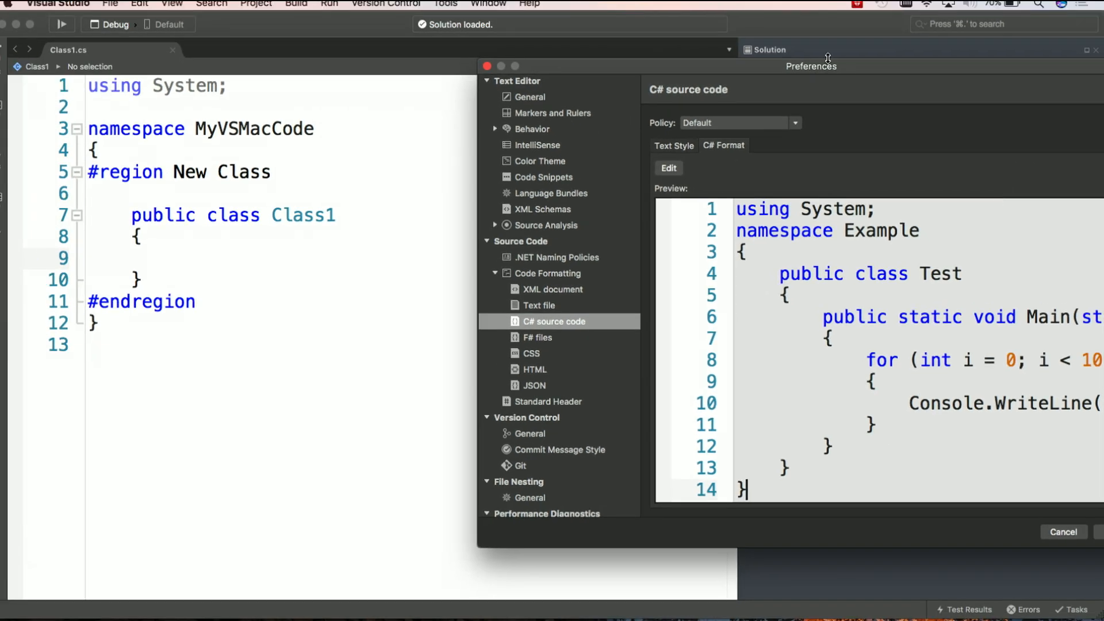
drag(828, 61, 469, 79)
click(318, 187)
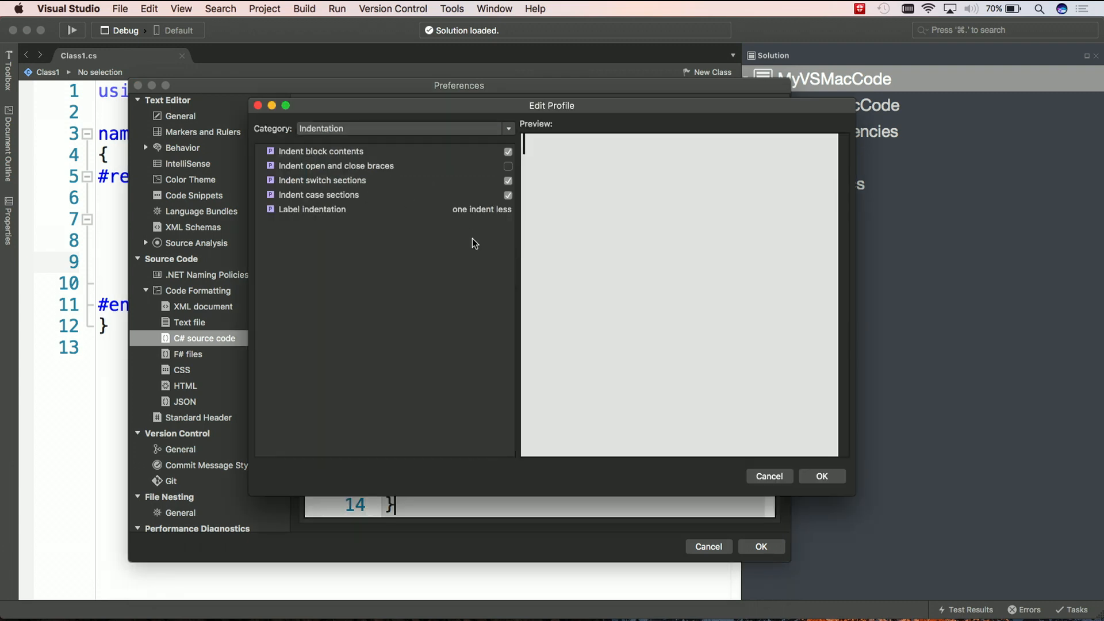
Switch the profile category to New Lines and preview the brace placement options for types, methods, control blocks and object initializers
click(441, 126)
click(425, 145)
click(421, 184)
click(419, 209)
click(416, 240)
click(413, 269)
click(409, 241)
click(395, 179)
click(392, 166)
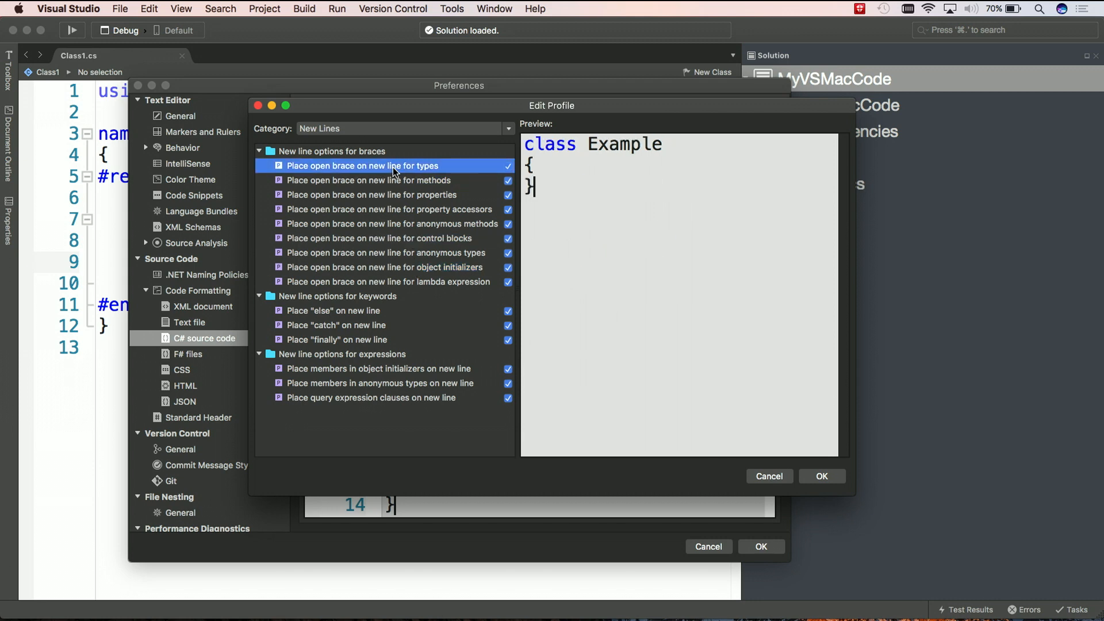
Switch the profile category to Spacing and preview the spacing options for method declarations and method calls
click(385, 134)
click(383, 149)
click(382, 212)
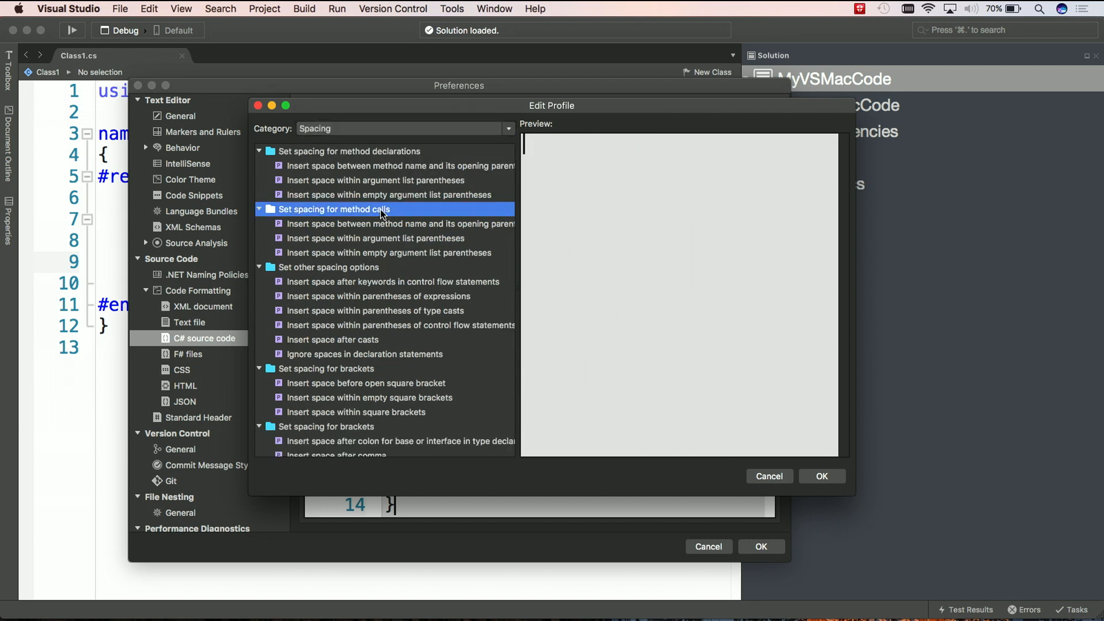
click(385, 196)
click(382, 170)
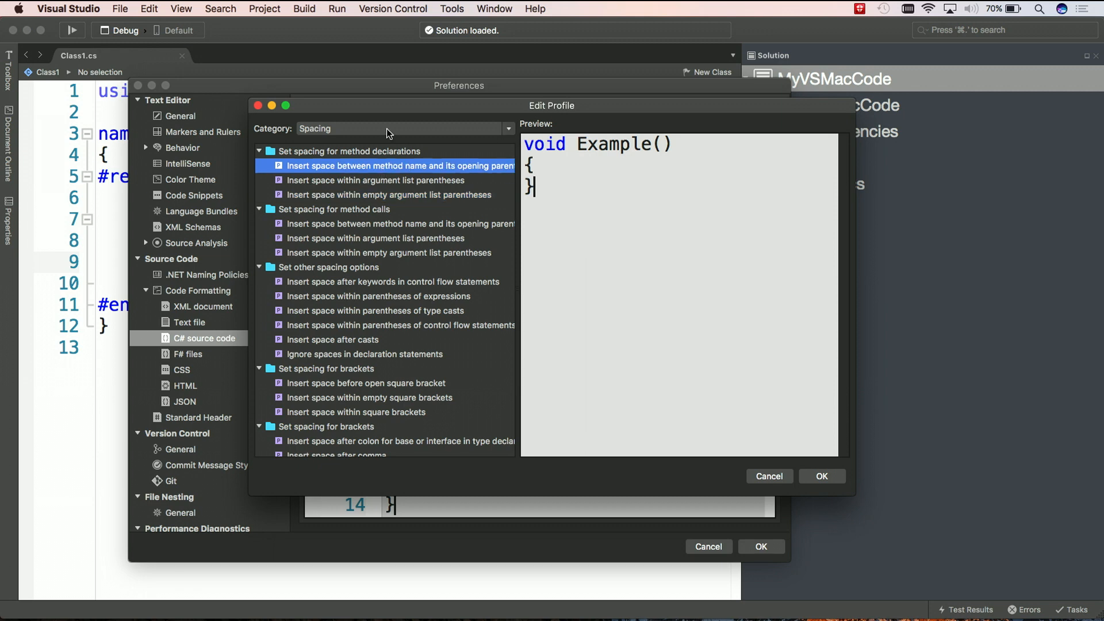
View the profile's Style category and close the C# formatting profile without saving changes
click(386, 129)
click(381, 155)
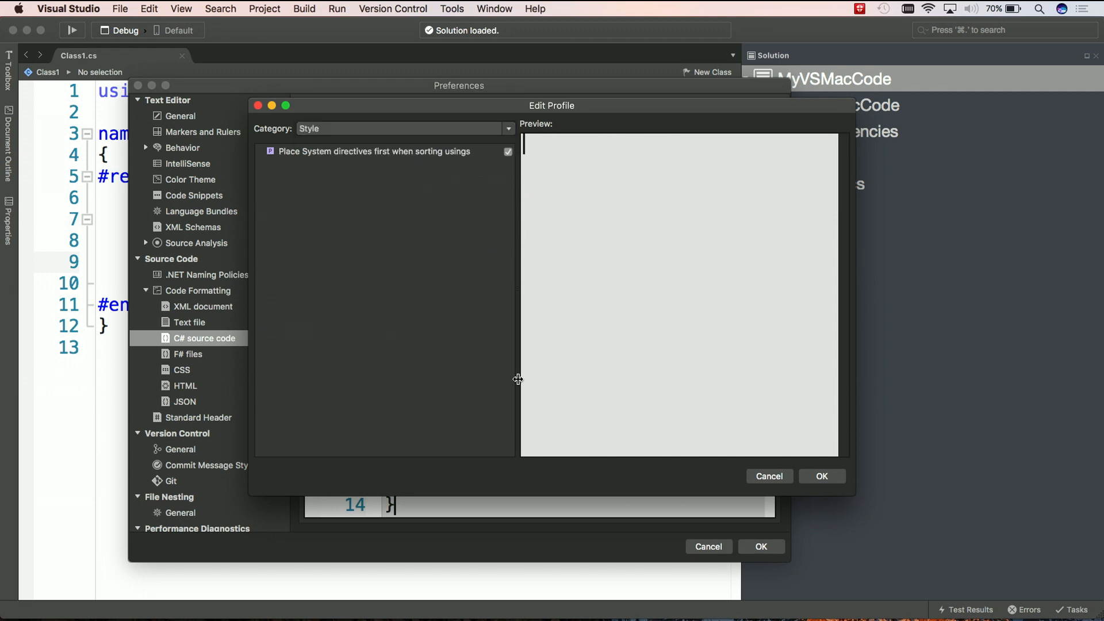
click(770, 478)
Look through the remaining preference categories, revisit .NET Naming Policies and return to the Visual Style page
scroll(772, 484, down, 3)
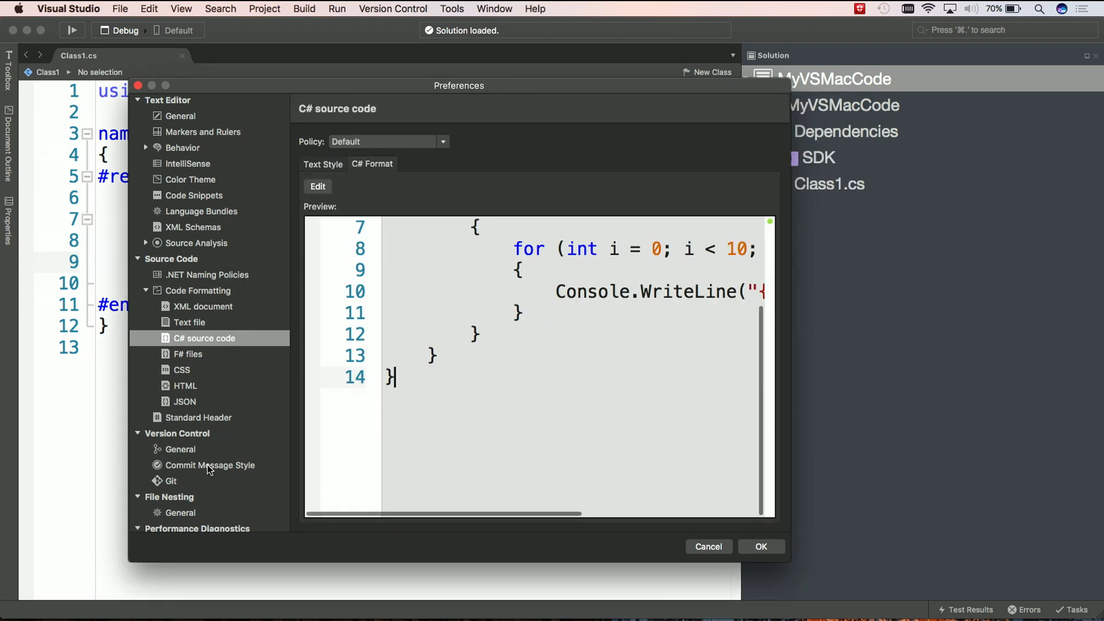
scroll(193, 486, down, 1)
scroll(193, 486, down, 5)
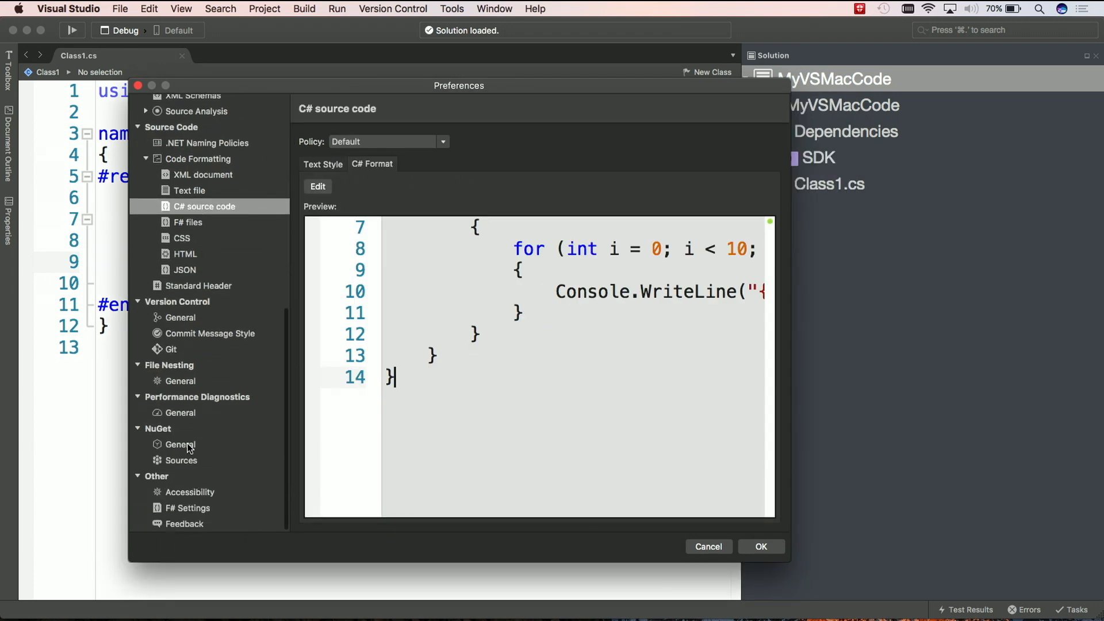
scroll(192, 314, up, 1)
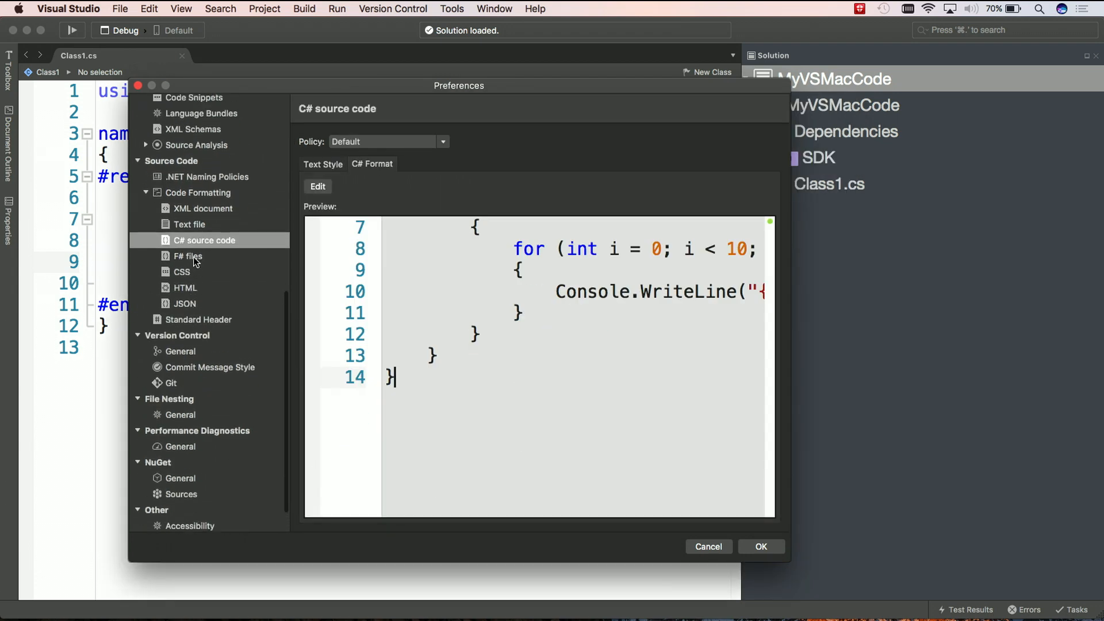
click(201, 181)
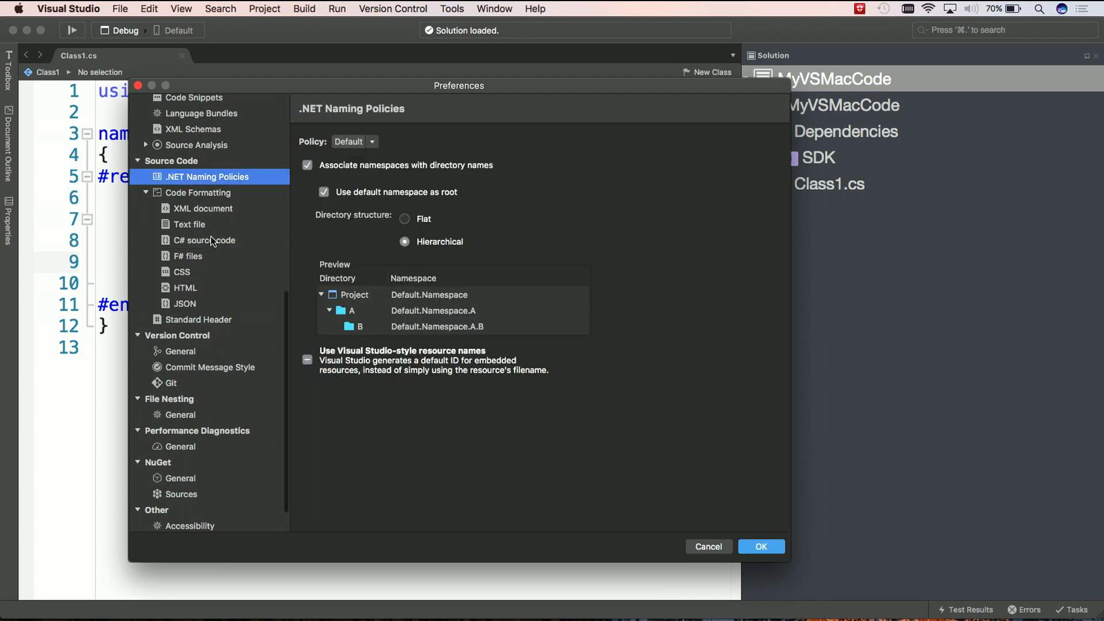
scroll(210, 236, up, 12)
click(198, 121)
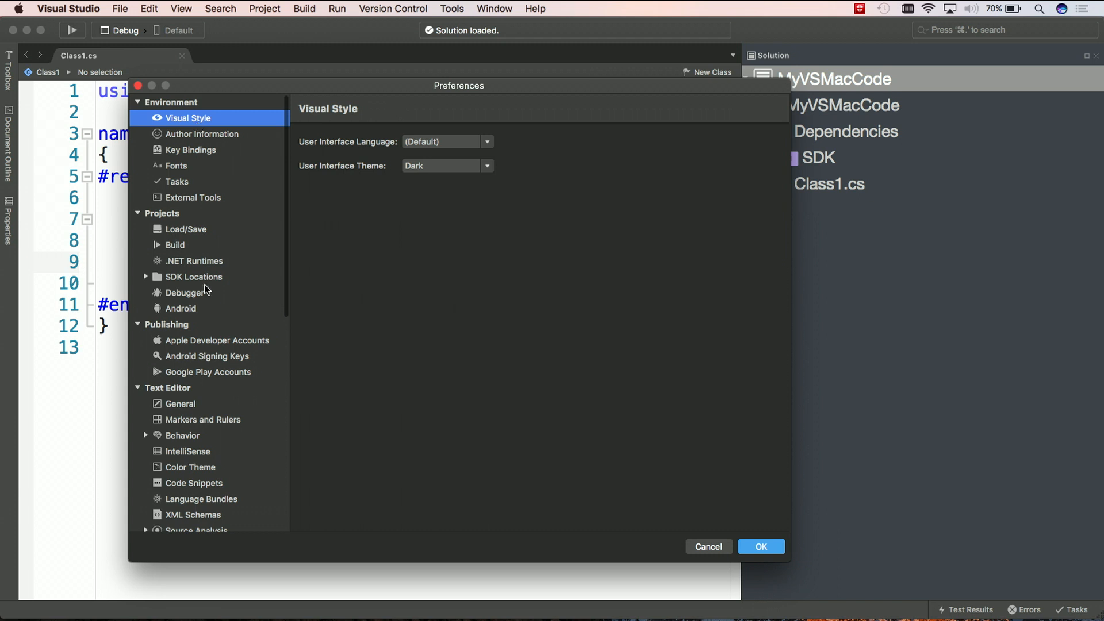